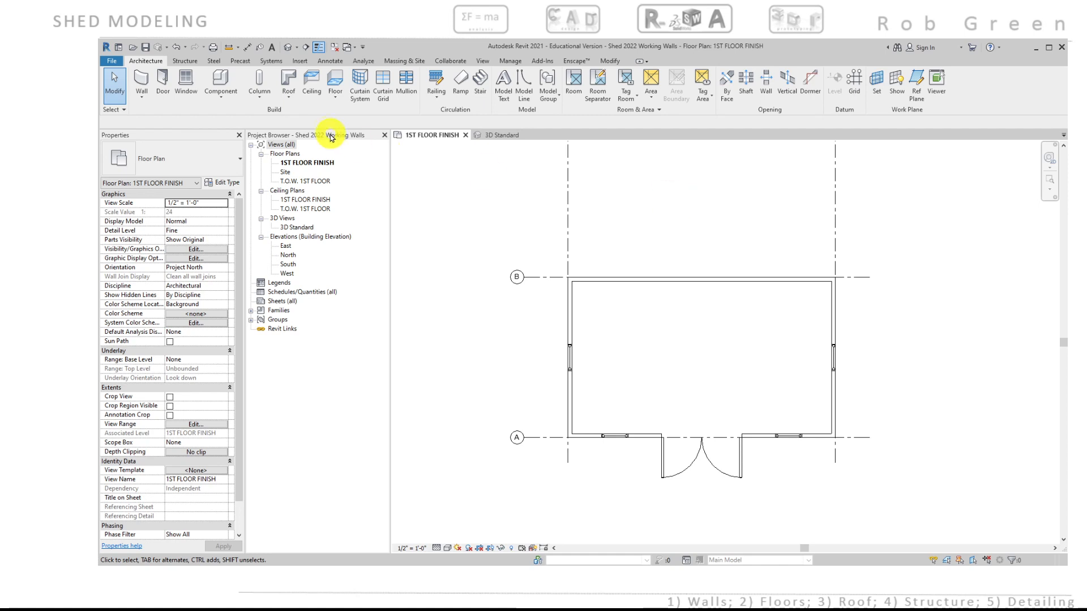
Start an architectural floor and duplicate the Generic - 12" floor type under the name 4" concerete
left_click(334, 98)
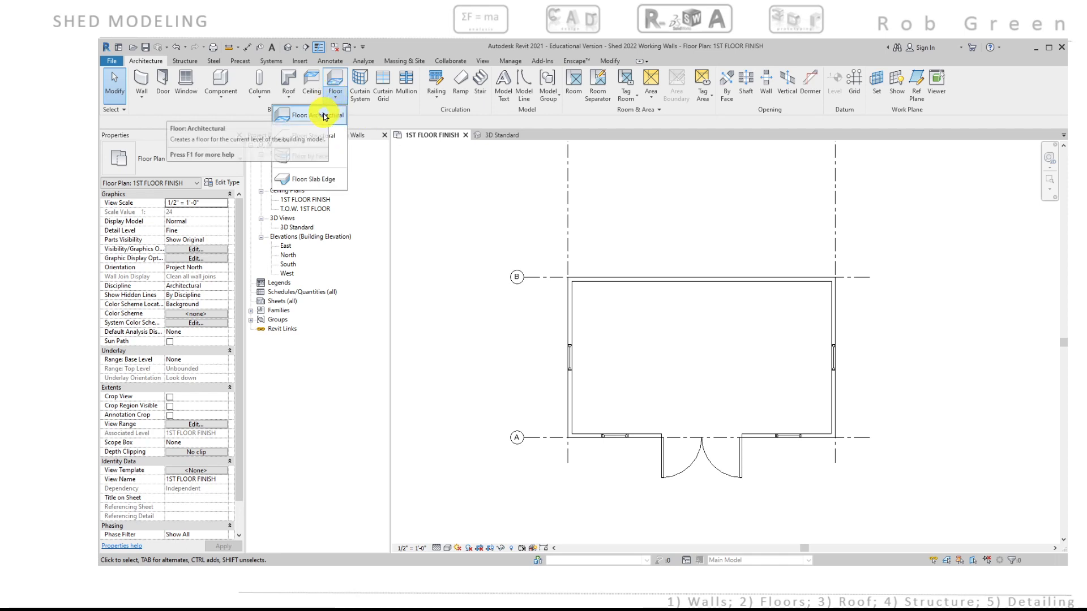
left_click(326, 116)
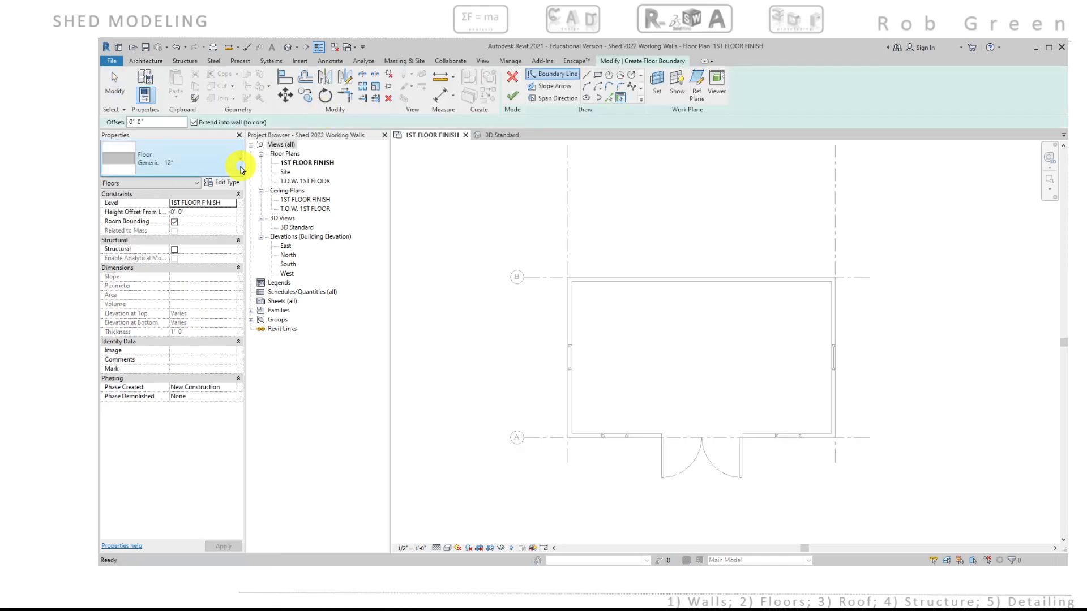
left_click(238, 160)
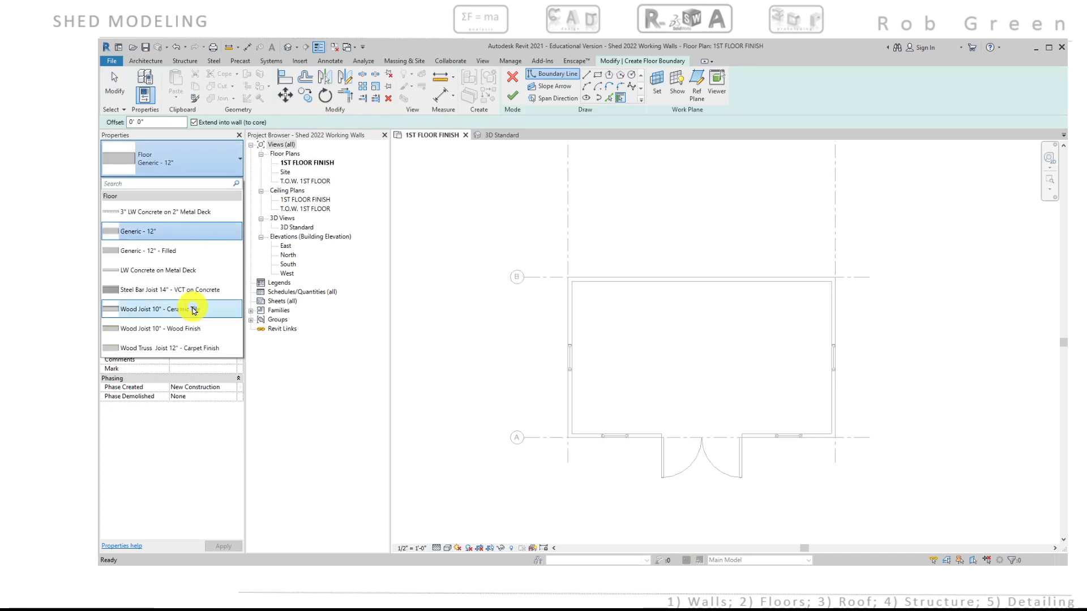
left_click(220, 172)
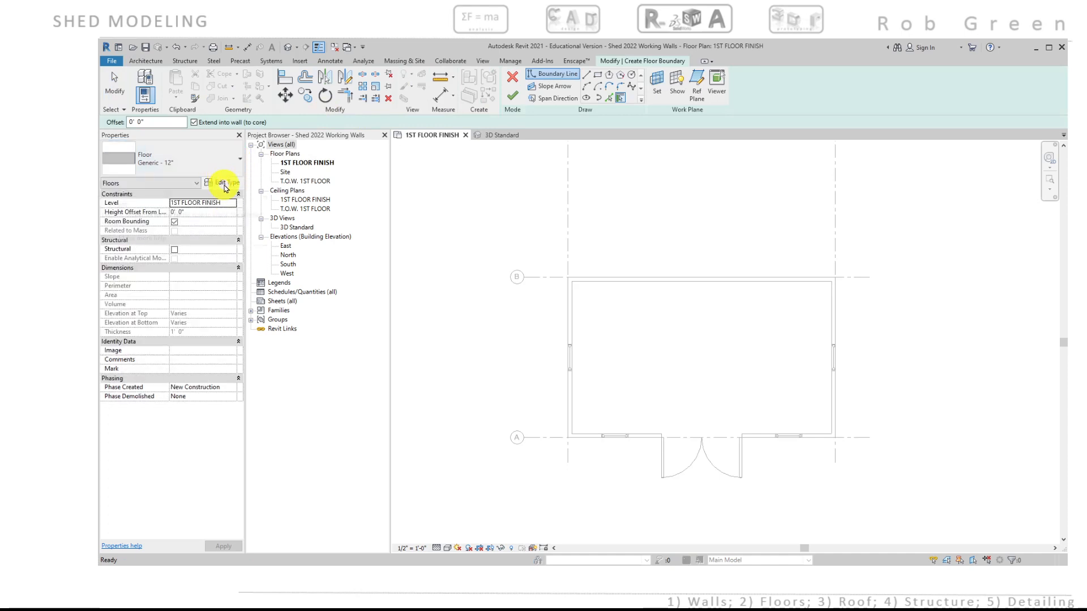
left_click(225, 184)
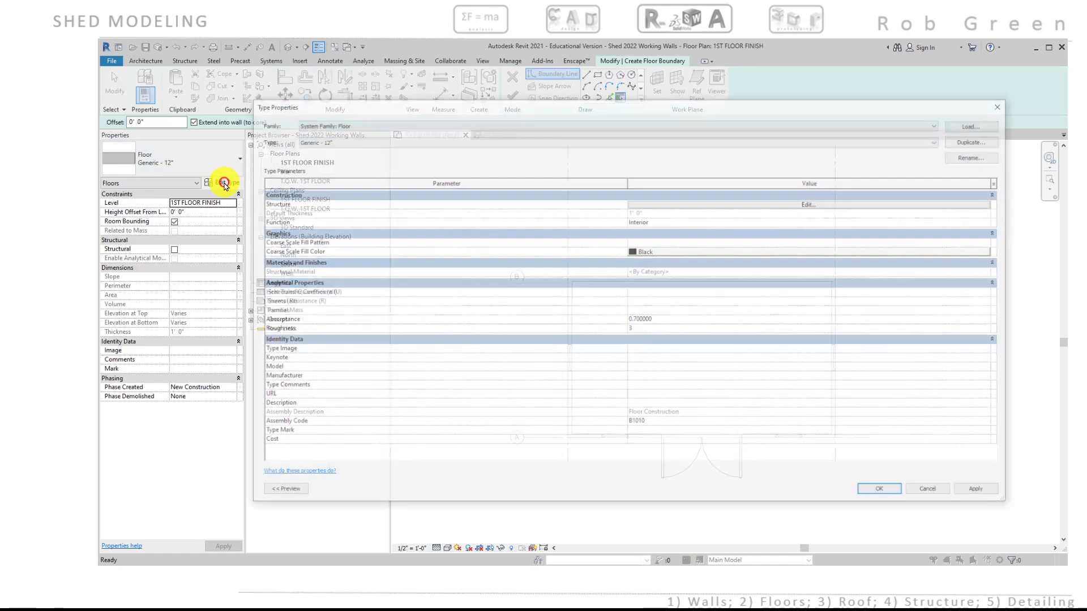
left_click(964, 141)
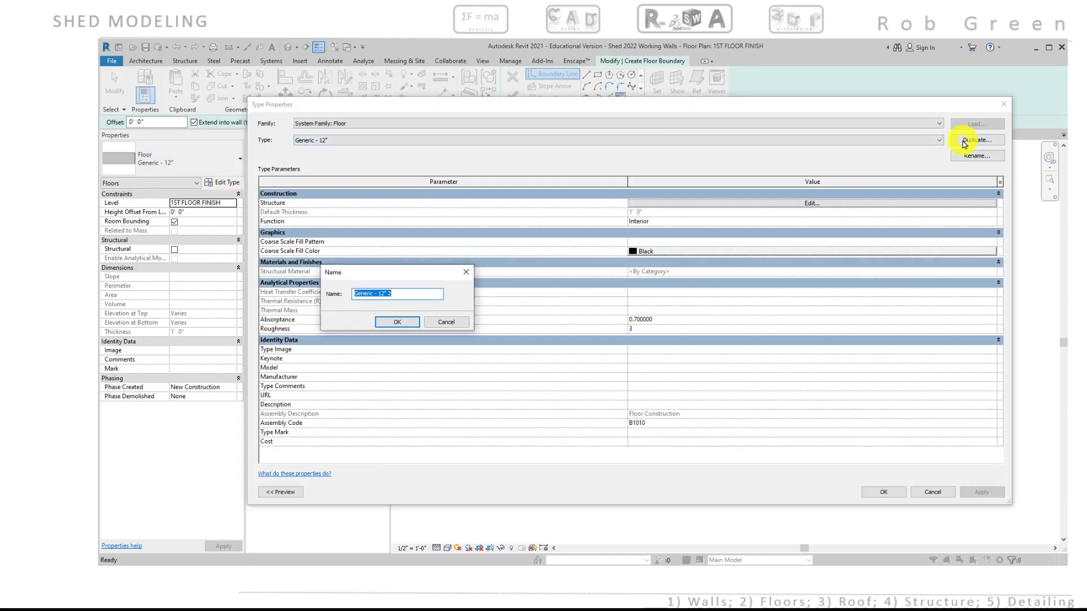
type("4\" conce")
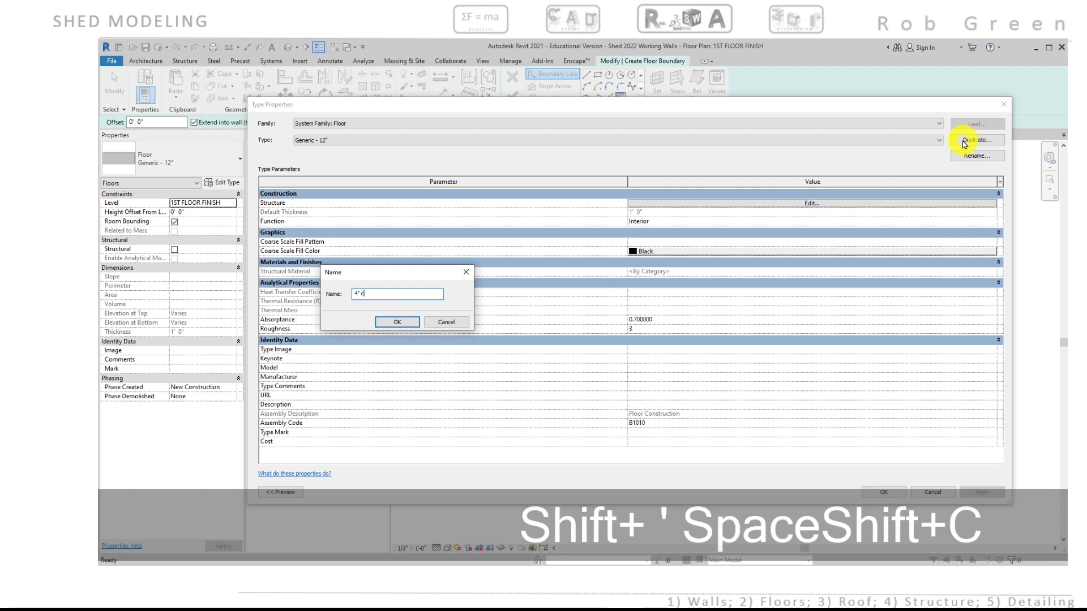
type("rete")
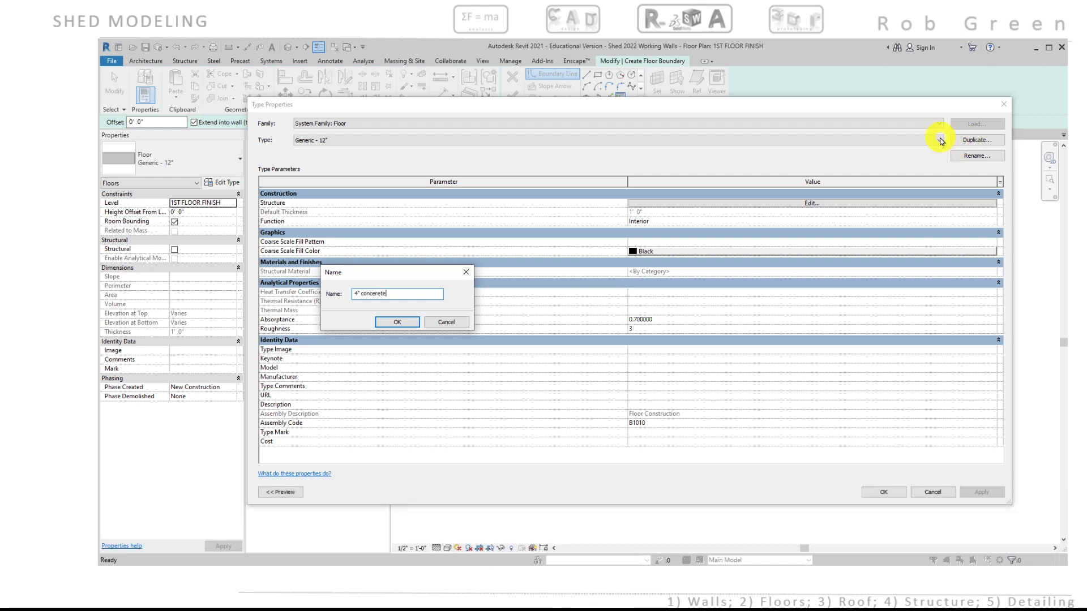
left_click(386, 324)
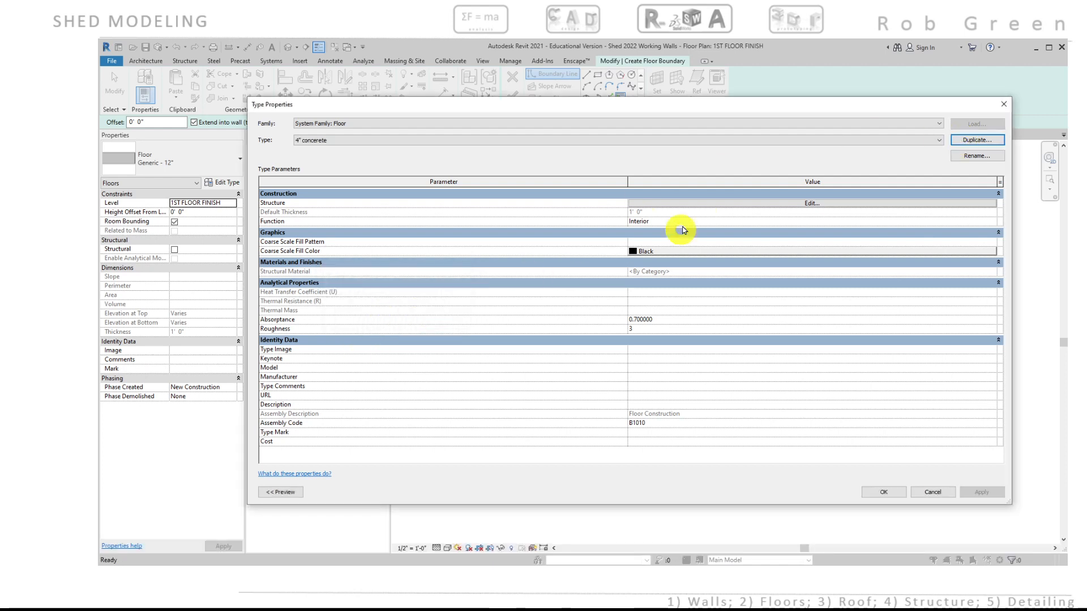
In the new floor type's assembly, set the structure layer's thickness to 4" and choose Concrete, Cast-in-Place gray for its material
left_click(708, 205)
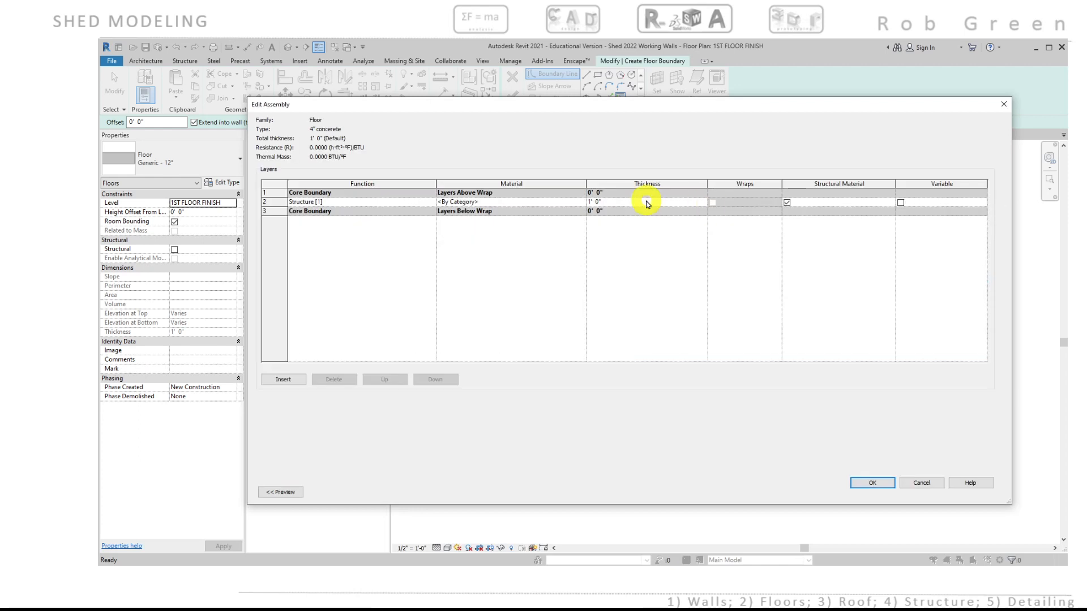
left_click(643, 200)
type("4\"")
left_click(573, 202)
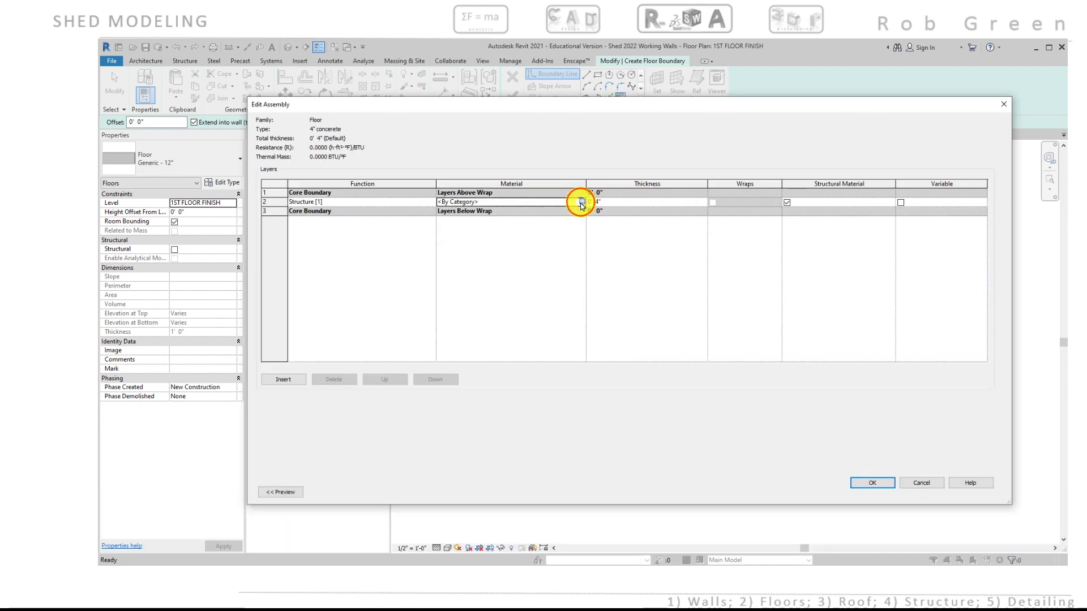
left_click(580, 202)
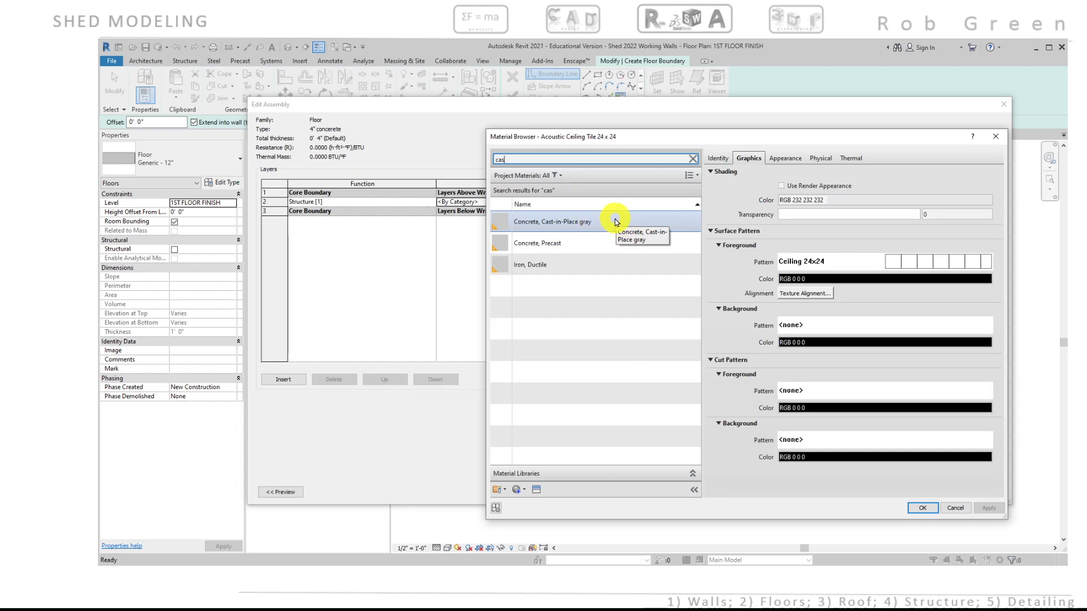
left_click(617, 221)
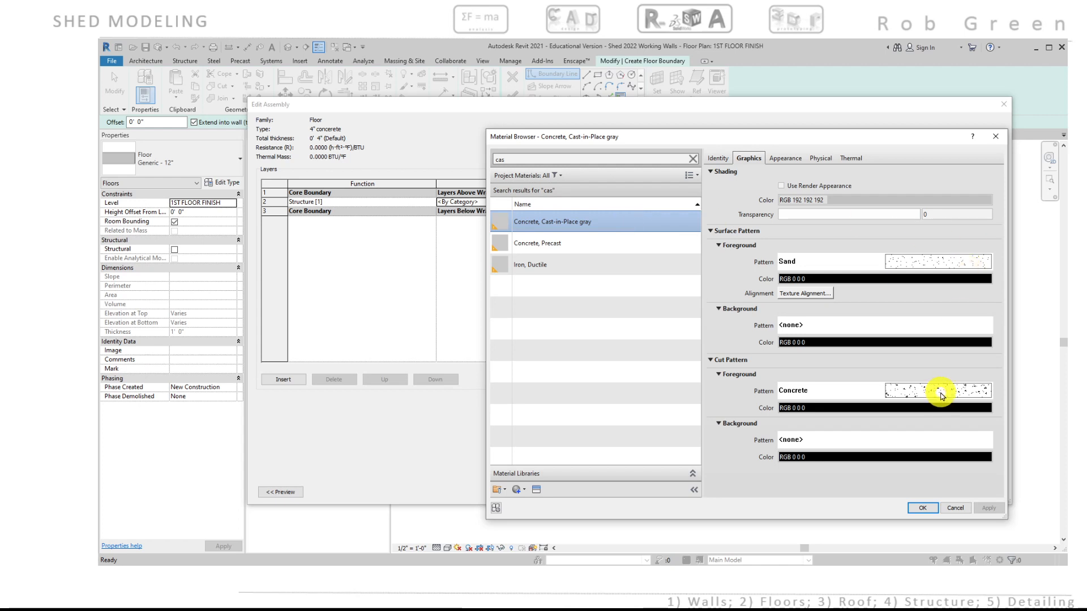
Set the concrete's surface foreground pattern color to gray RGB 192 192 192 and assign the material to the structure layer
left_click(892, 279)
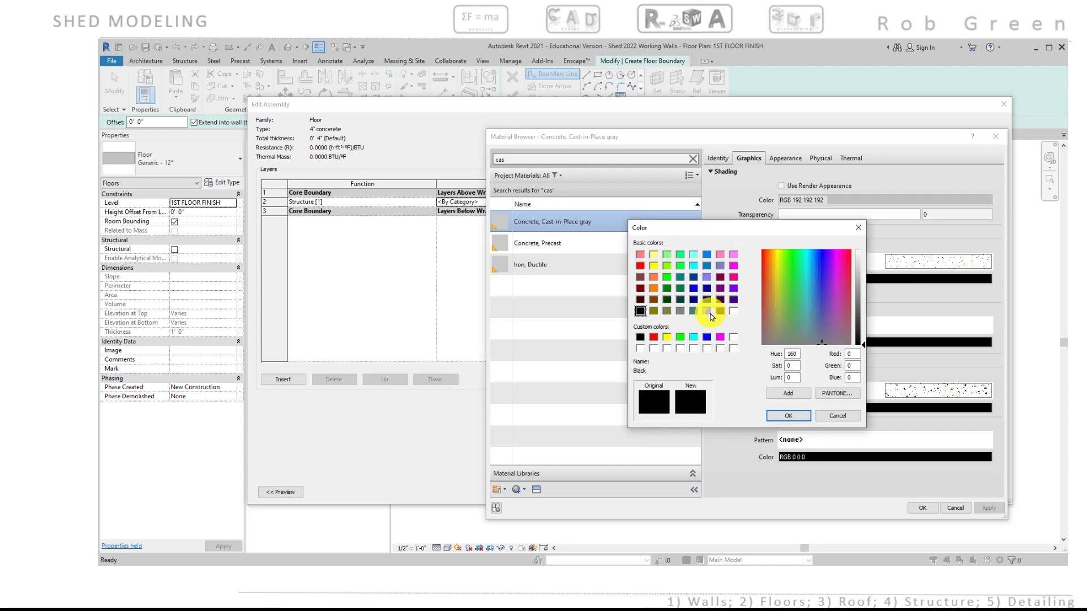
left_click(708, 312)
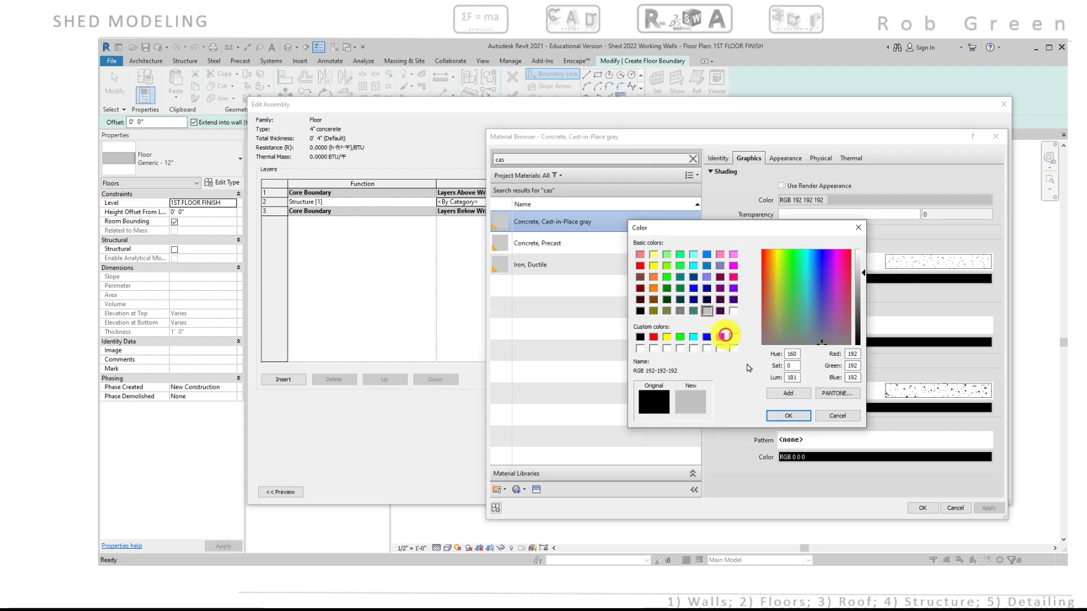
left_click(795, 419)
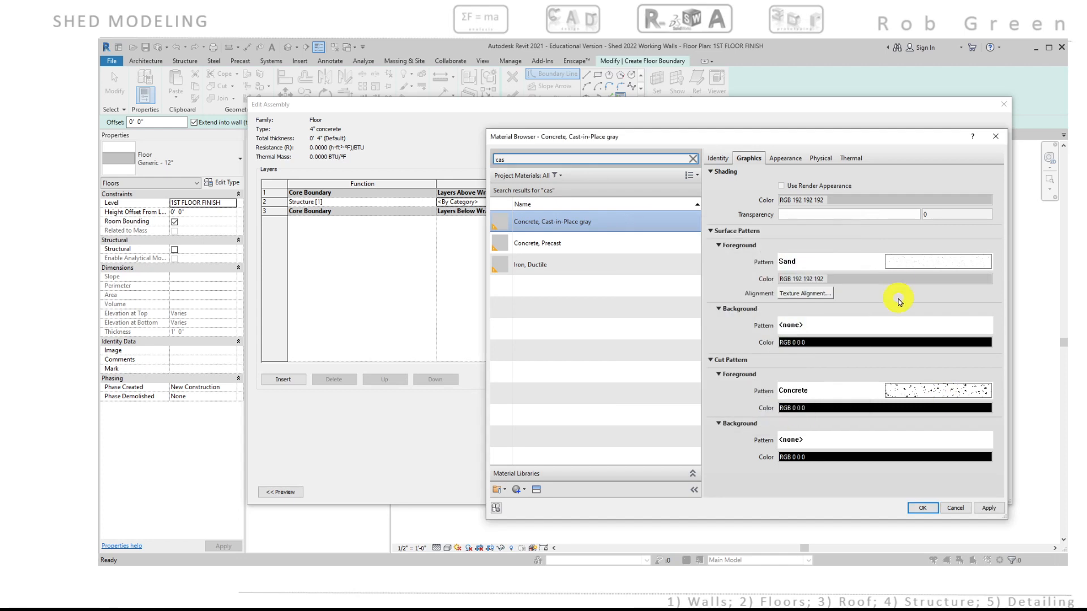
left_click(922, 508)
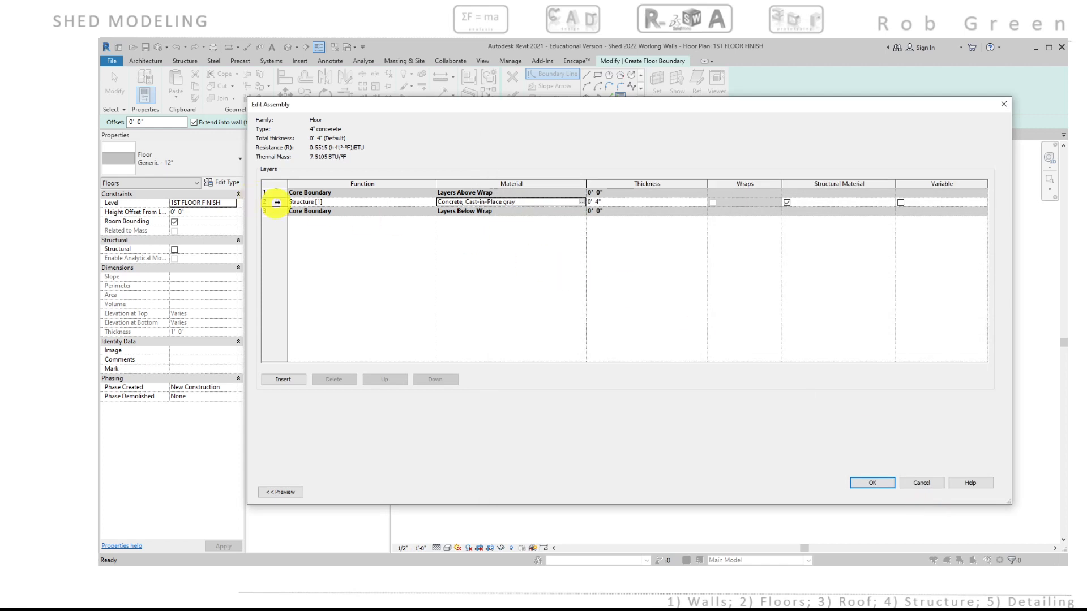
Insert a second structure layer in the floor assembly and place it directly below the concrete layer
left_click(277, 202)
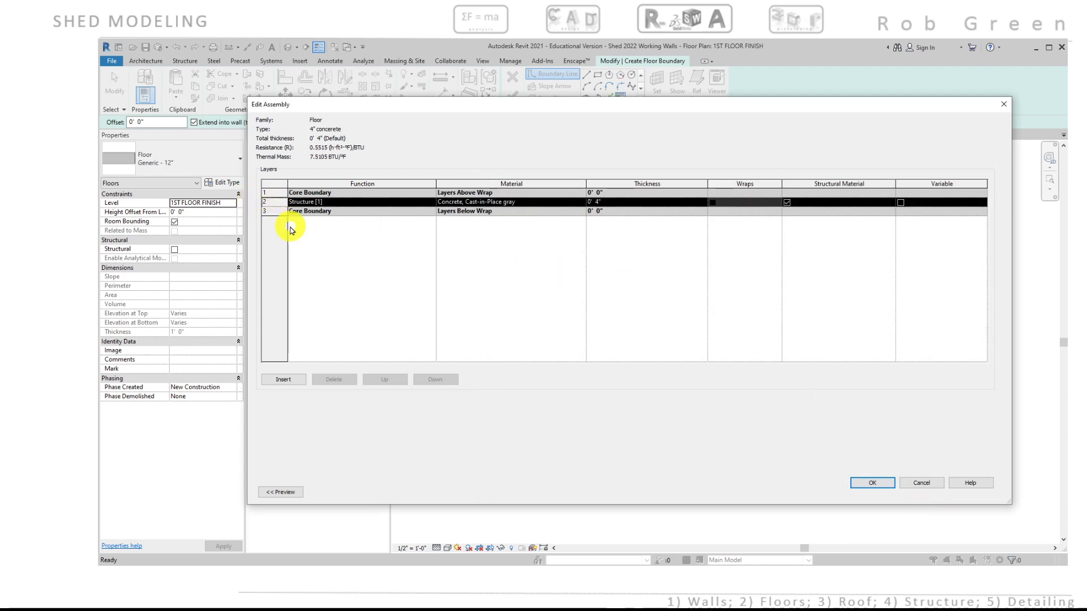
left_click(540, 204)
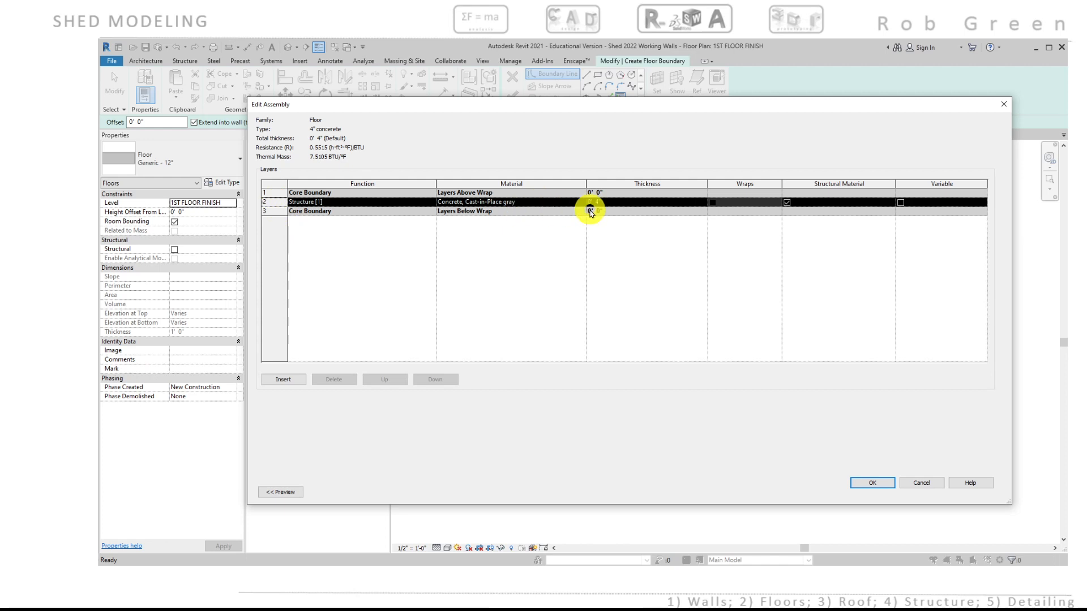
left_click(281, 380)
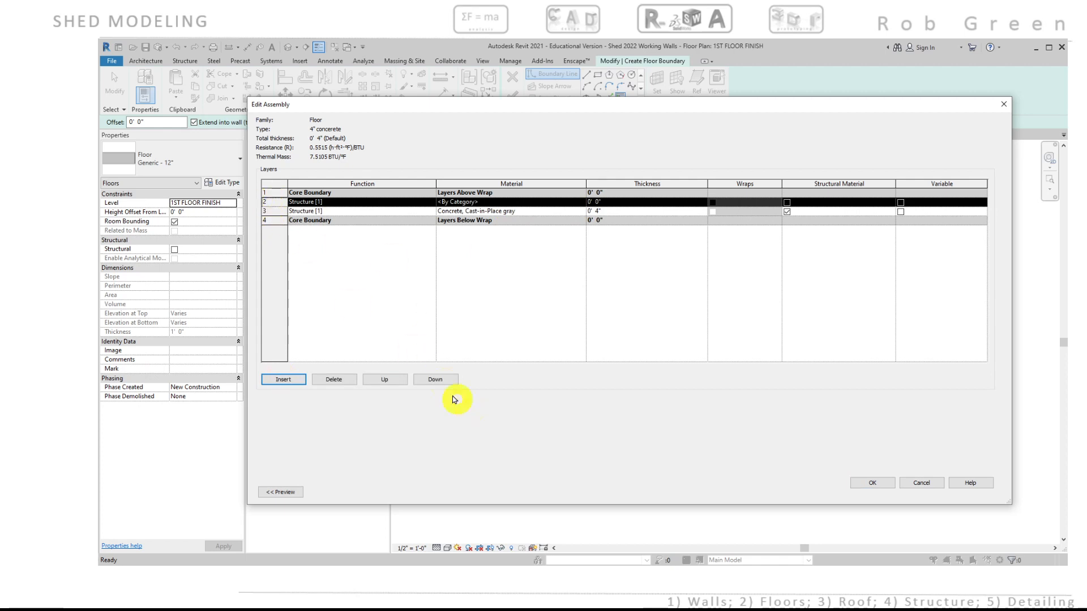
left_click(442, 381)
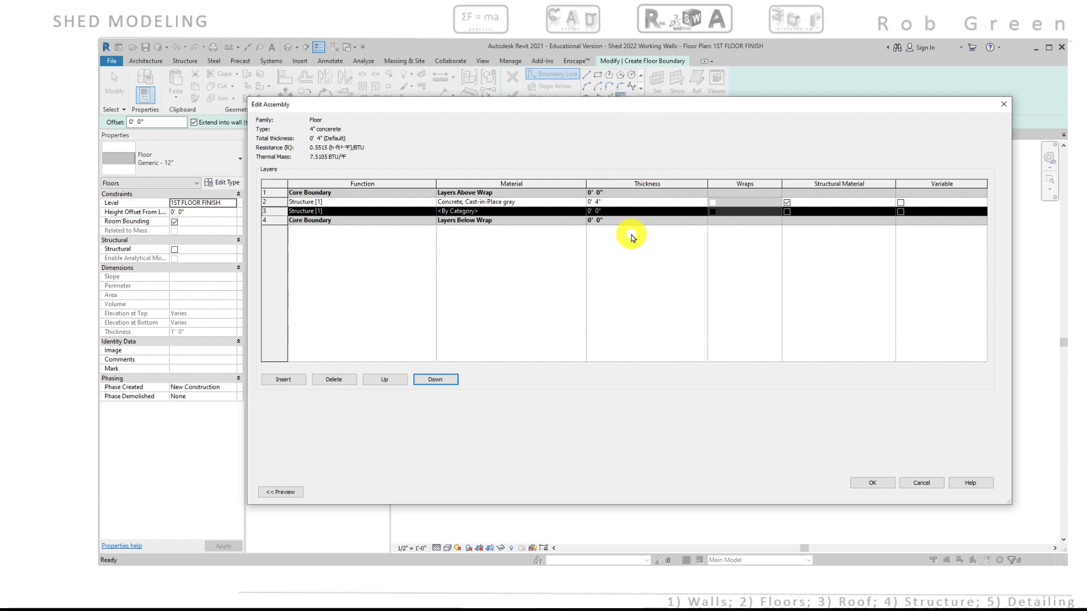
Set the thickness of the new layer beneath the concrete to 4"
left_click(634, 215)
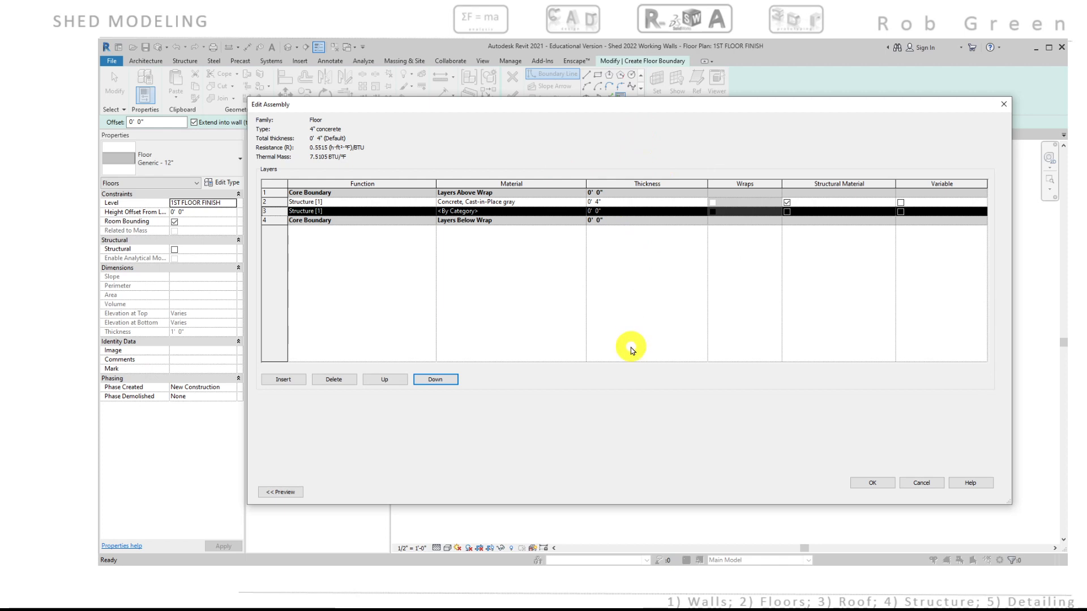
left_click(555, 213)
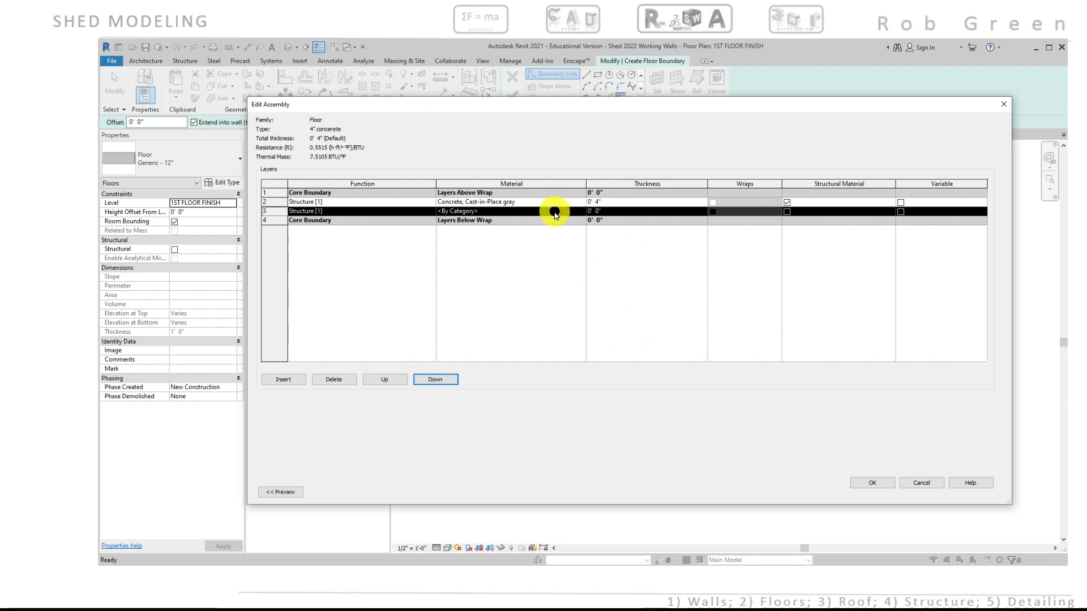
left_click(626, 210)
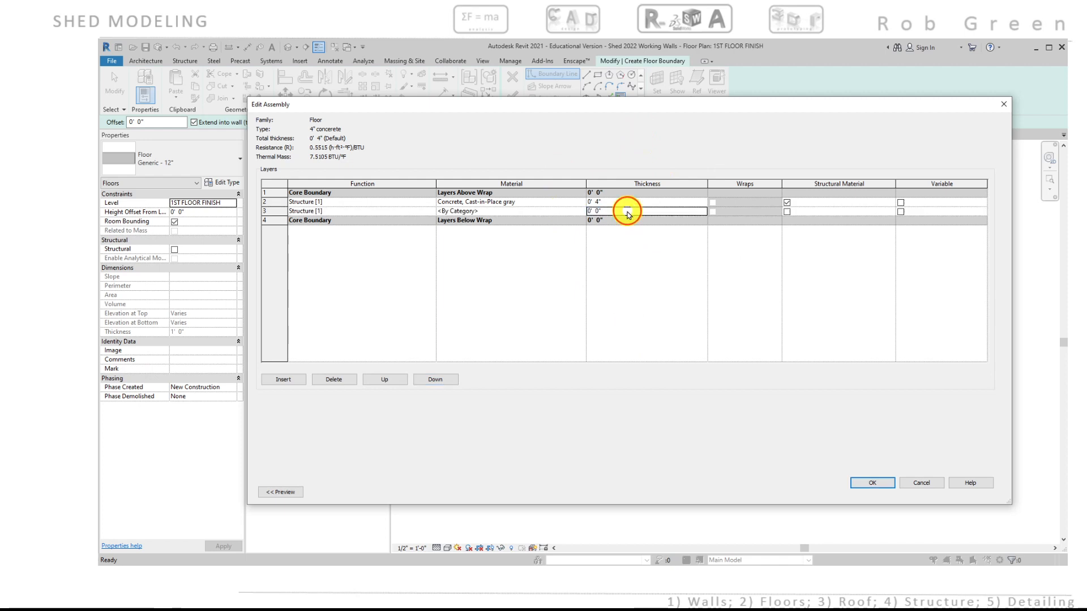
type("4\"")
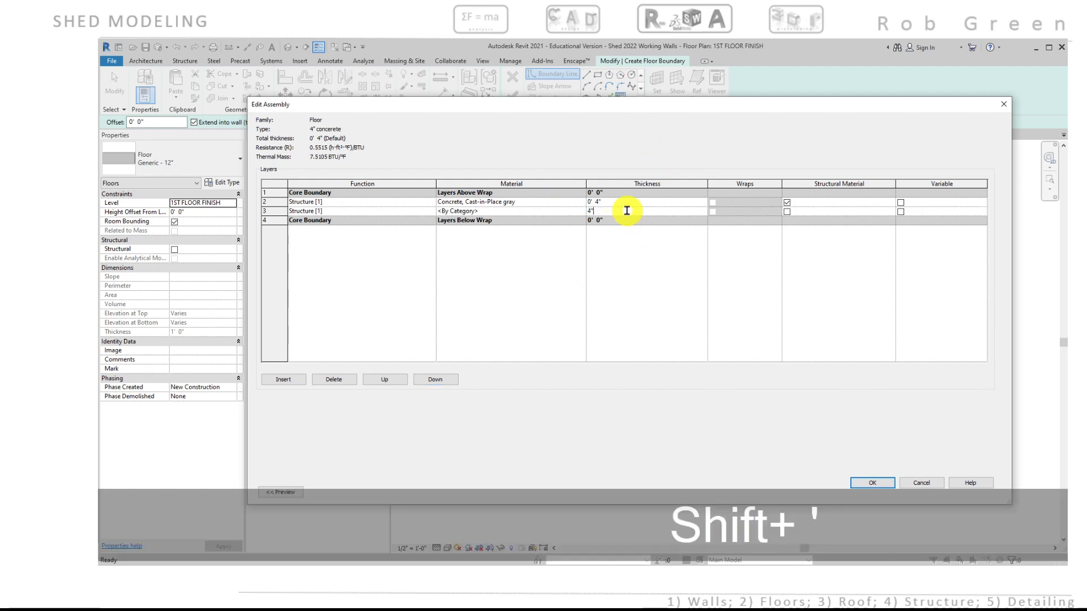
Browse materials for the lower structure layer and search the project materials for "gra"
left_click(577, 214)
left_click(578, 212)
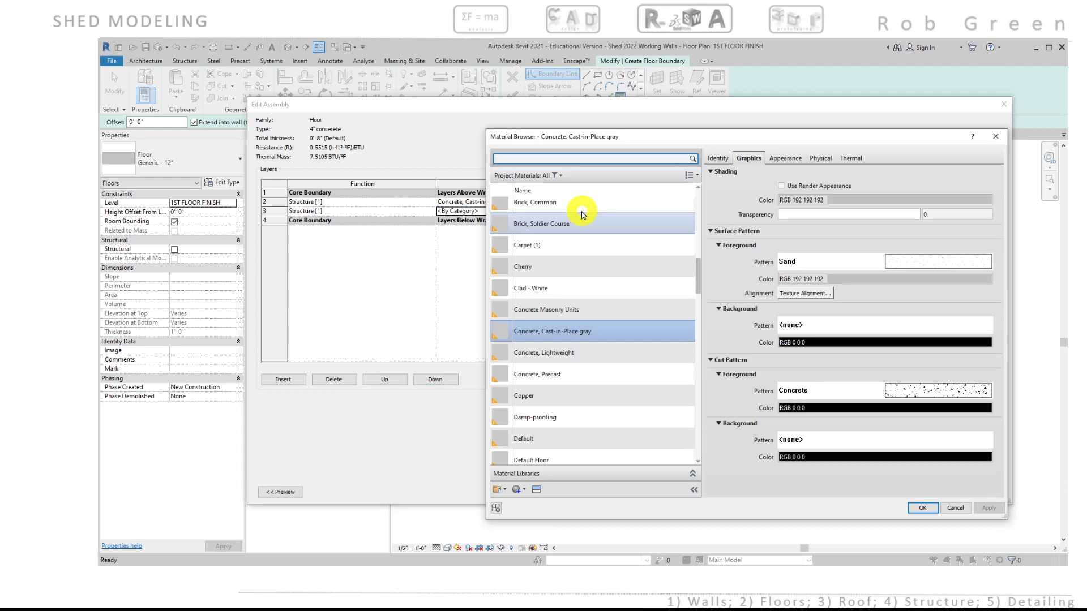
type("gra")
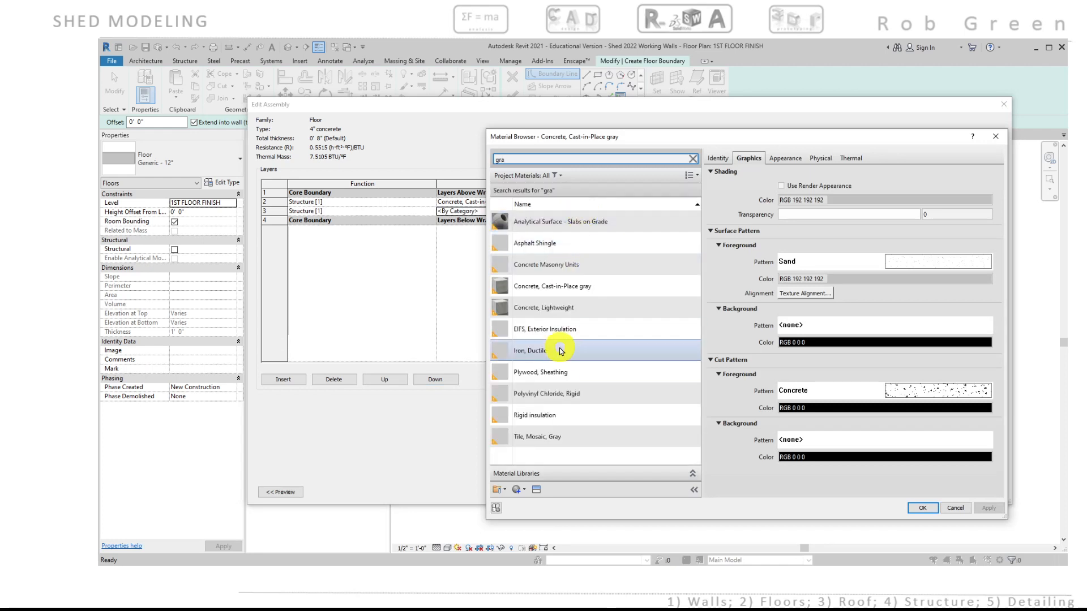
Create a new material and rename it Gravel Compacted
left_click(525, 490)
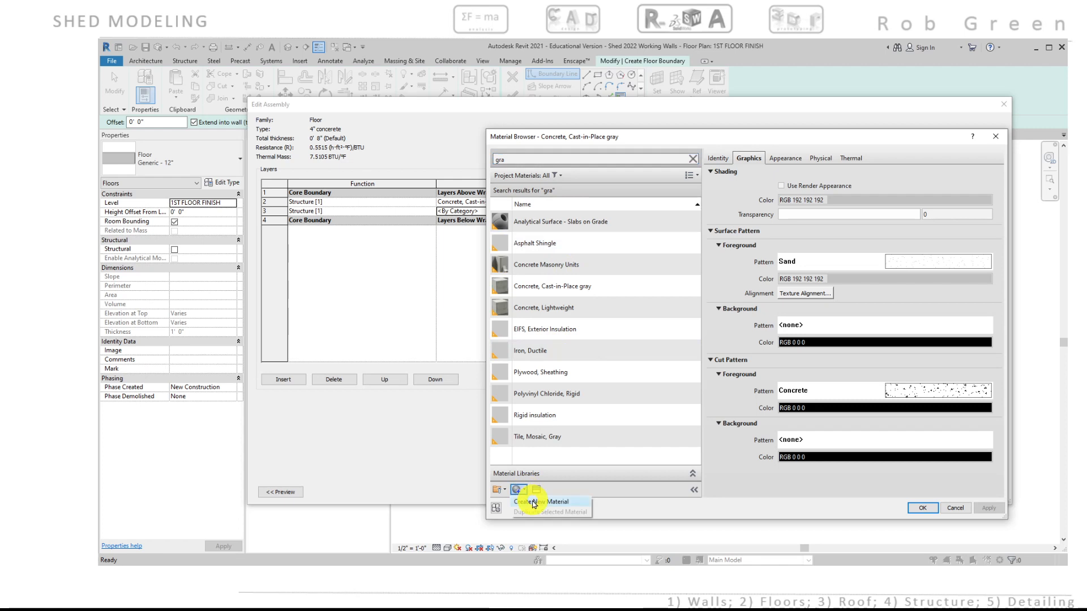
left_click(534, 502)
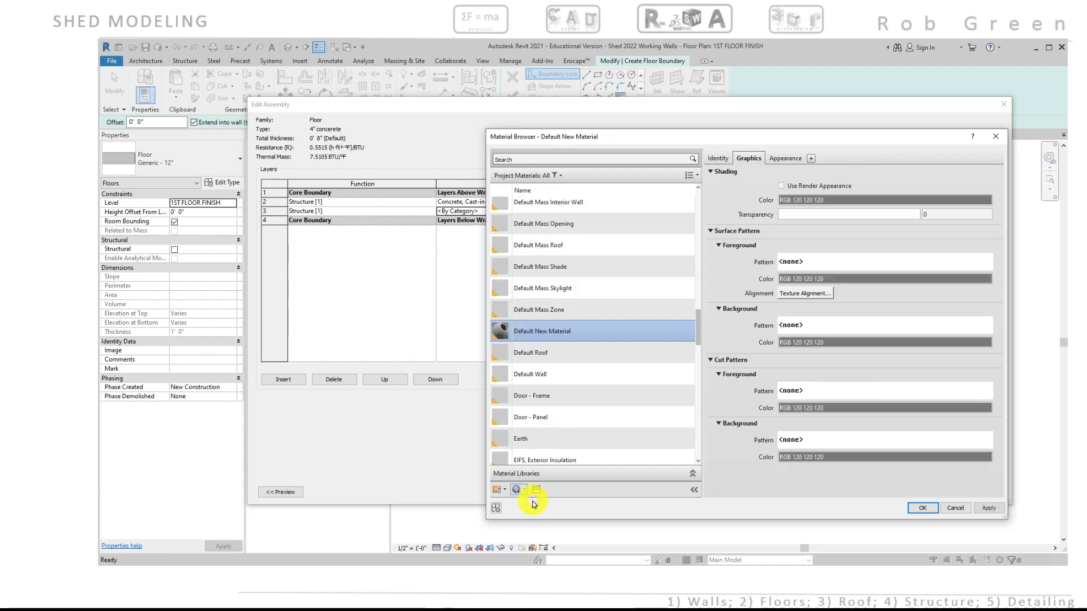
right_click(605, 324)
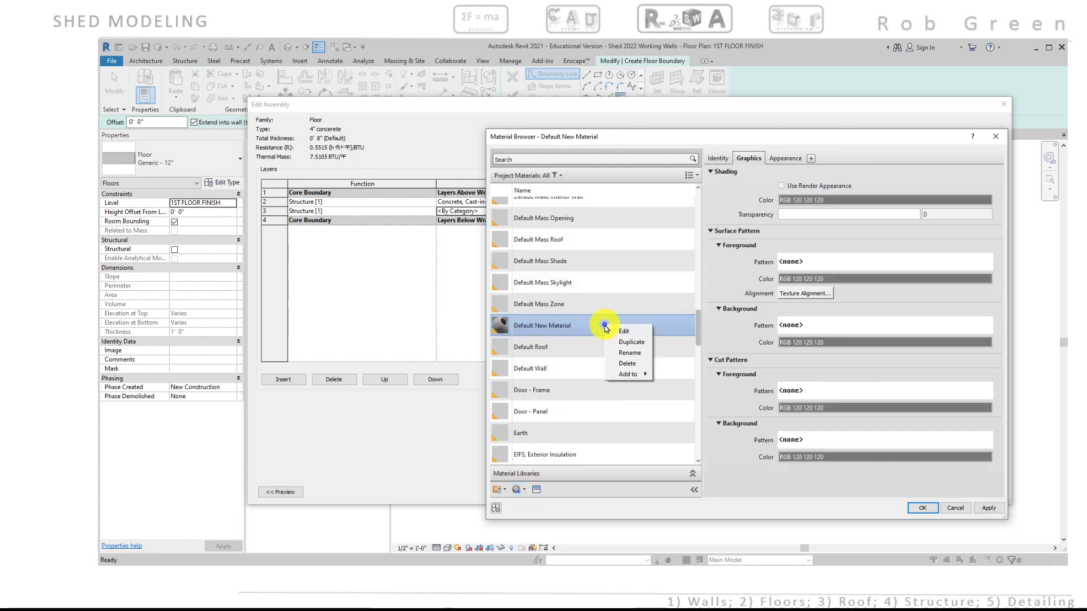
left_click(625, 353)
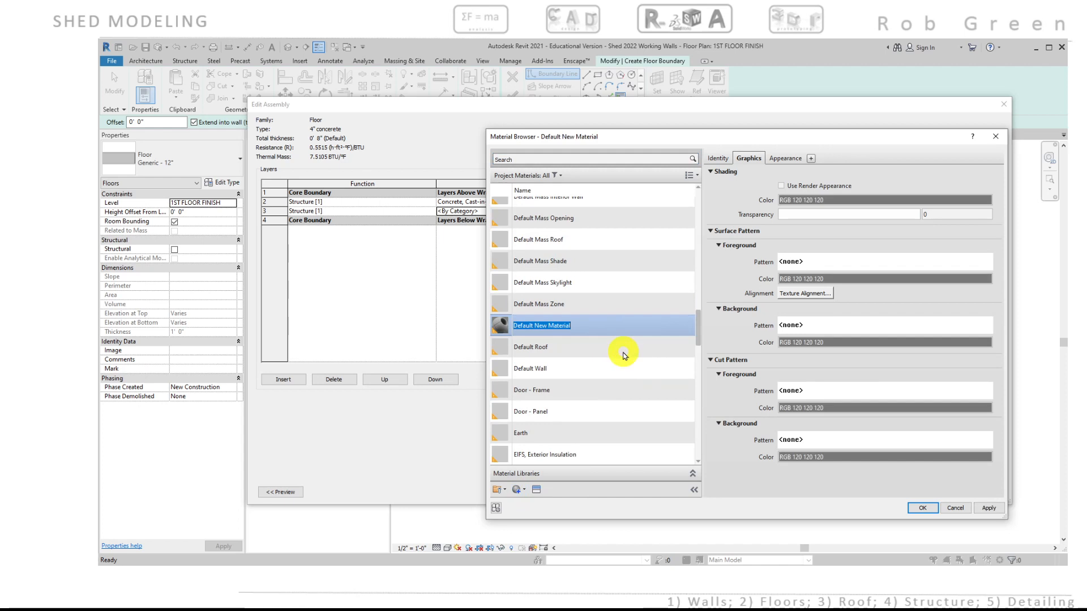
type("Gravel")
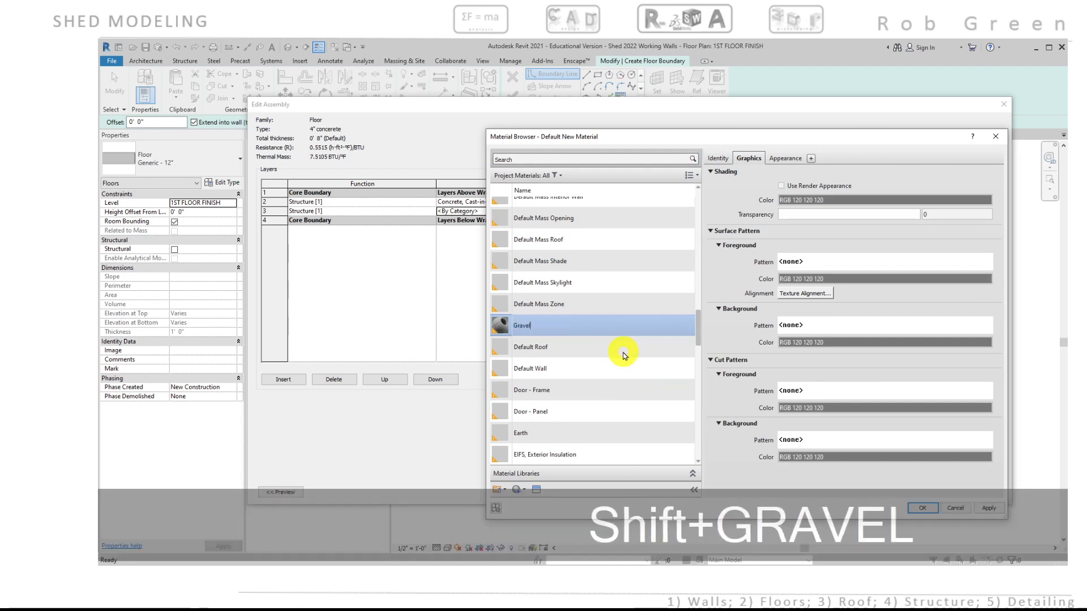
key("BackSpace")
key("BackSpace")
key("BackSpace")
key("BackSpace")
type("ave")
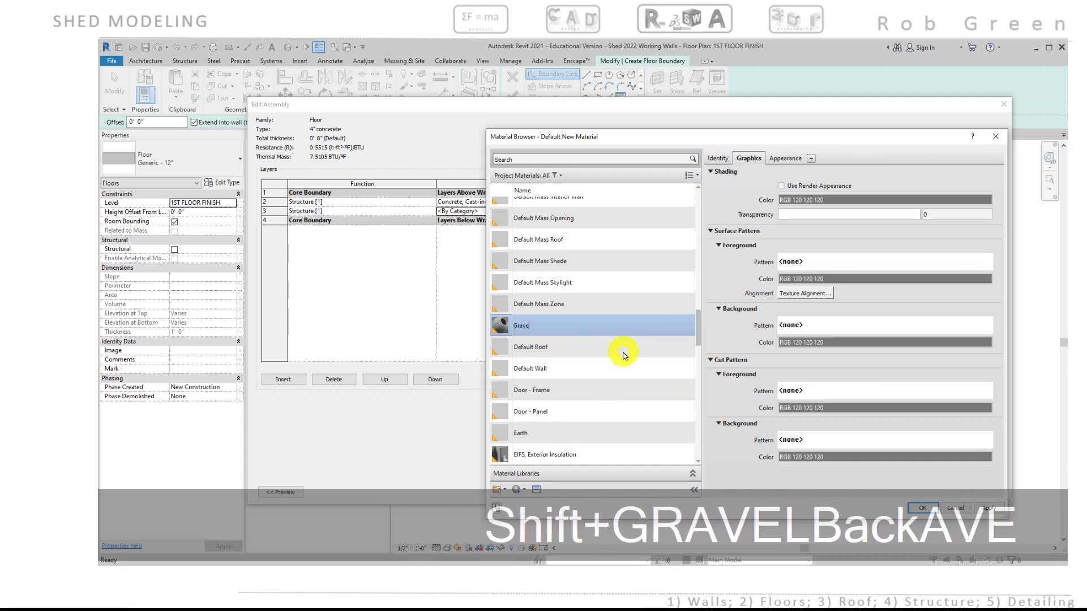
type("l Compacted")
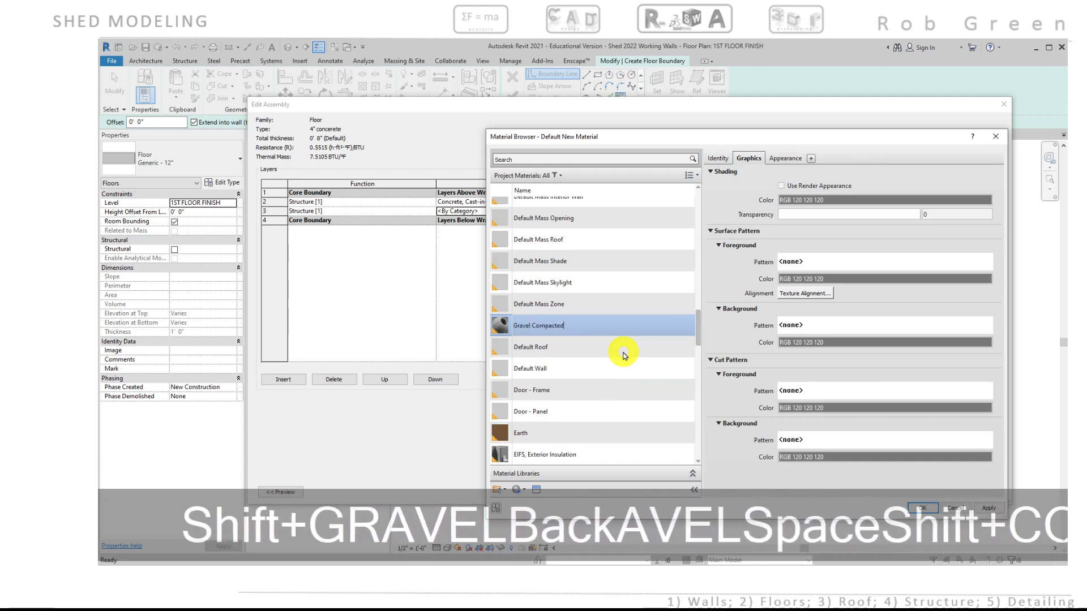
key("Return")
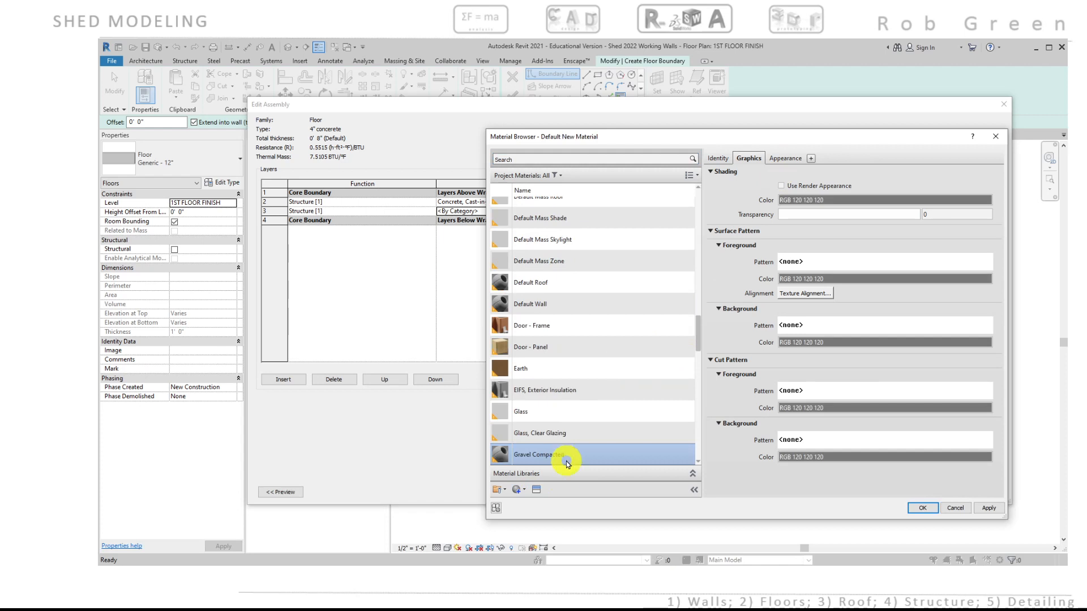
Open the asset browser for the Gravel Compacted material's appearance and list the Sitework assets of the Appearance Library
left_click(784, 158)
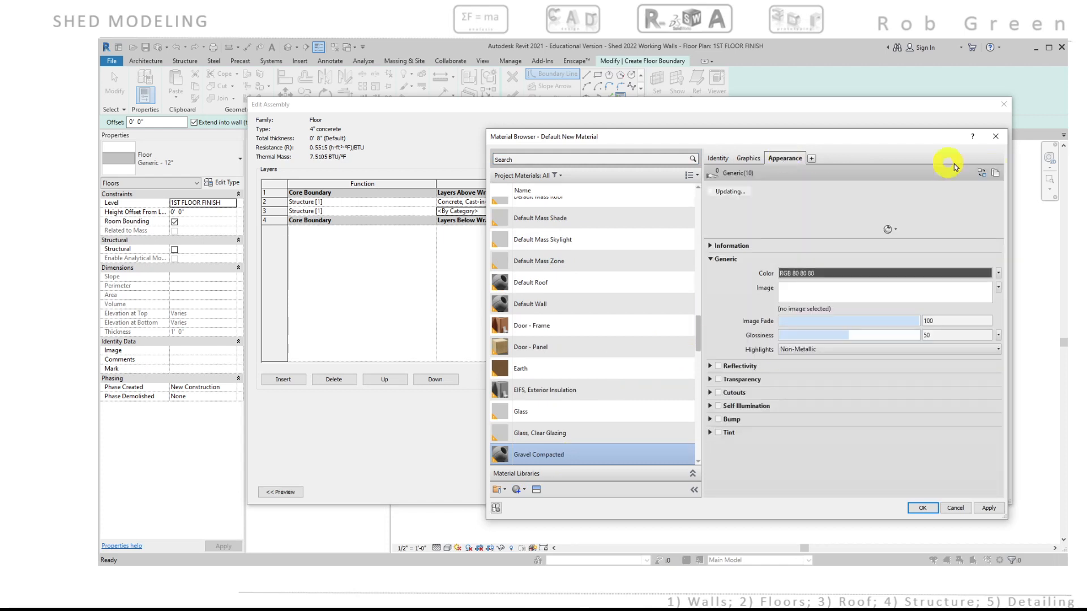
left_click(981, 173)
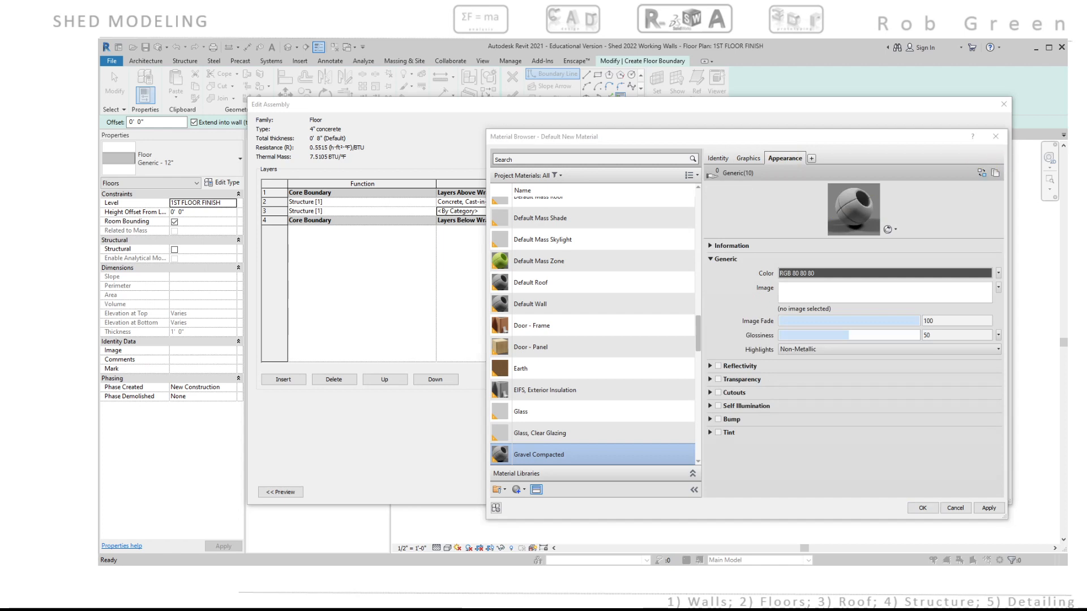
left_click_drag(793, 127, 560, 115)
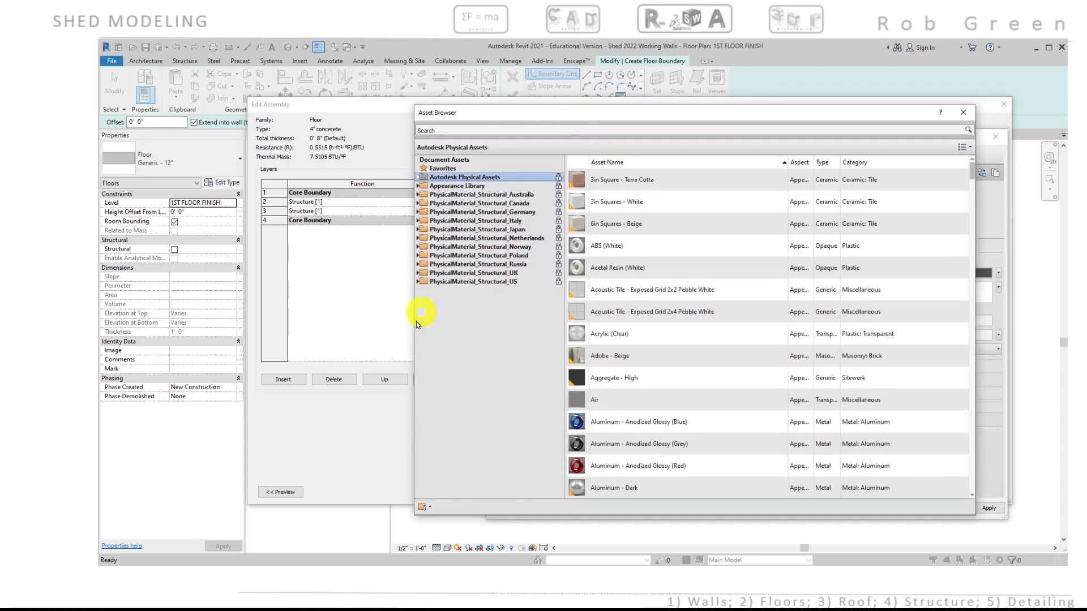
left_click_drag(411, 330, 334, 339)
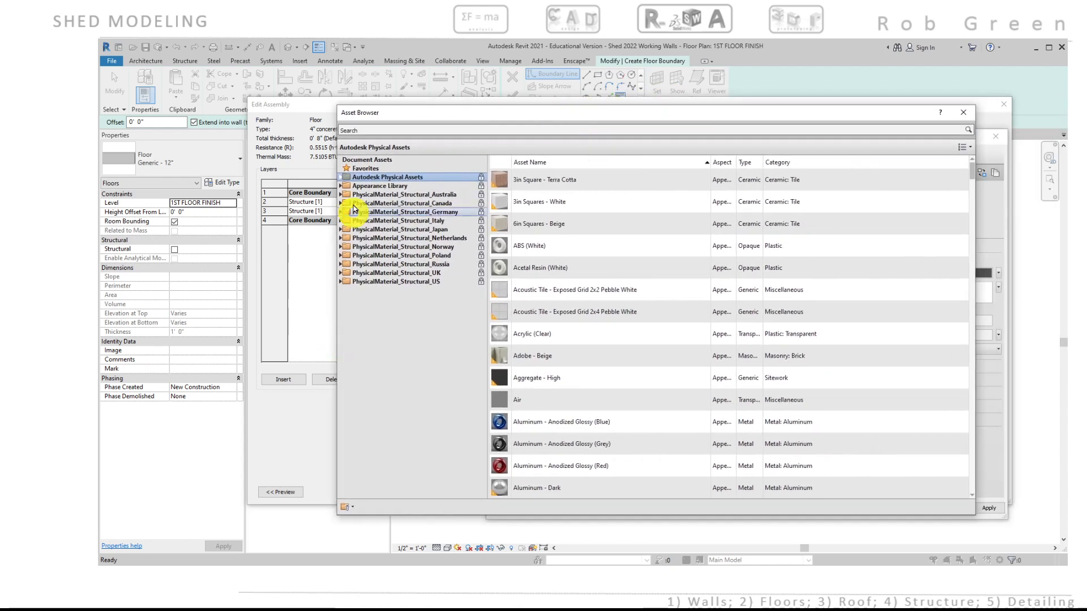
left_click(340, 187)
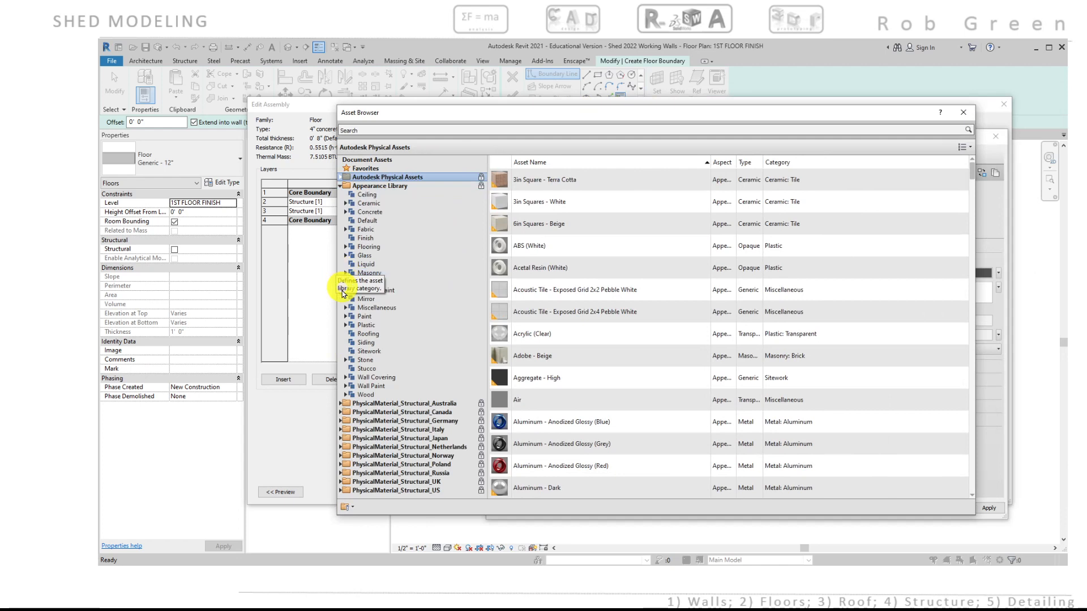
left_click(353, 351)
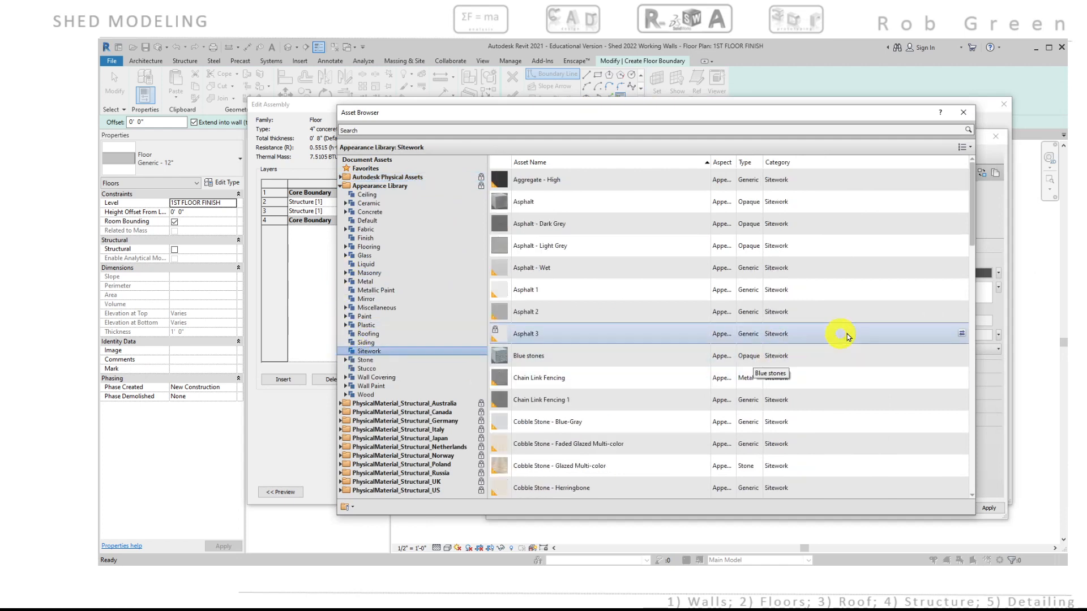
Replace the Gravel Compacted material's appearance with the Gravel - Compact asset and close the asset browser
scroll(849, 336, "down", 3)
scroll(849, 336, "down", 6)
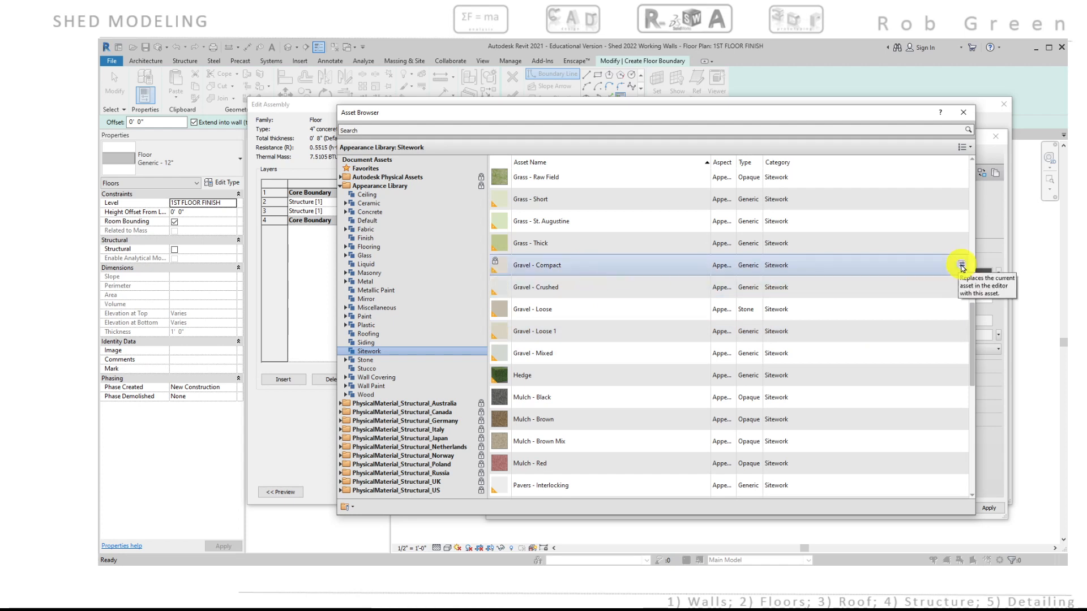
left_click(961, 264)
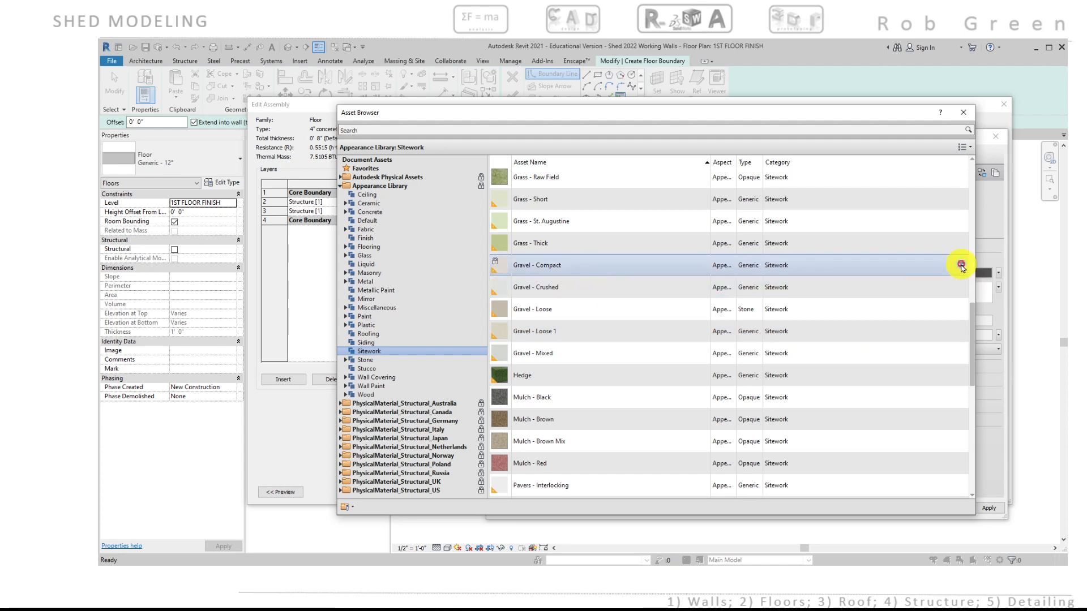
left_click(962, 112)
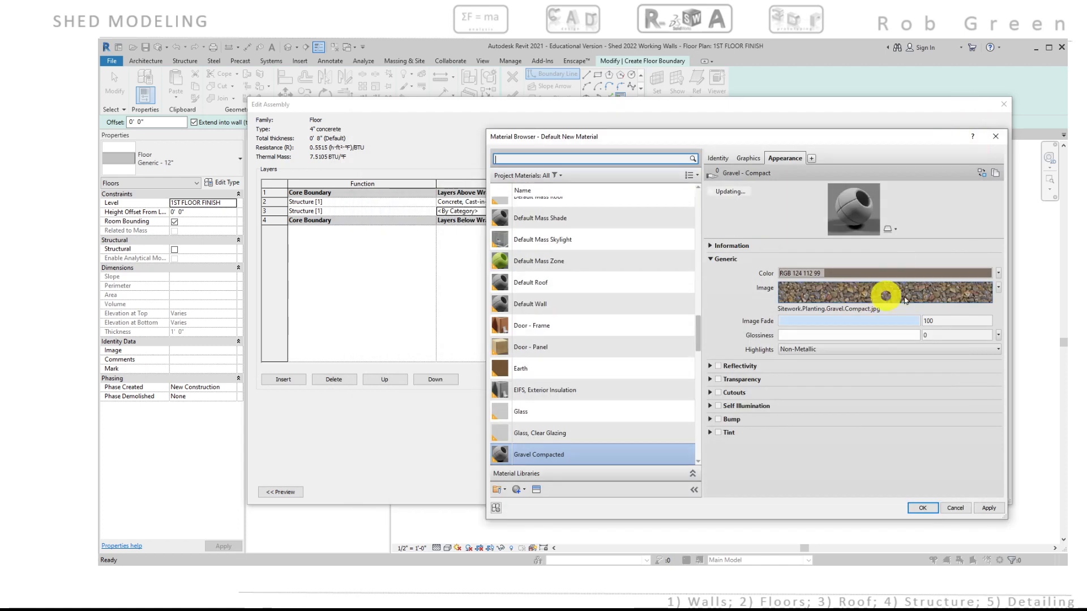
mouse_move(904, 290)
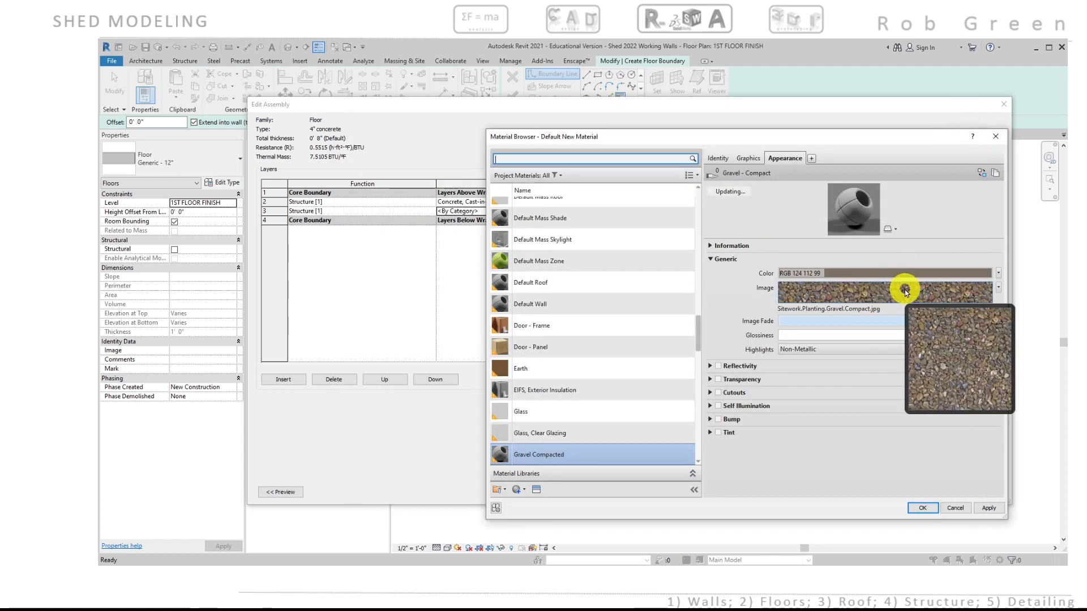
Set the foreground cut pattern of the Gravel Compacted material to the Sand - Dense drafting pattern
left_click(750, 159)
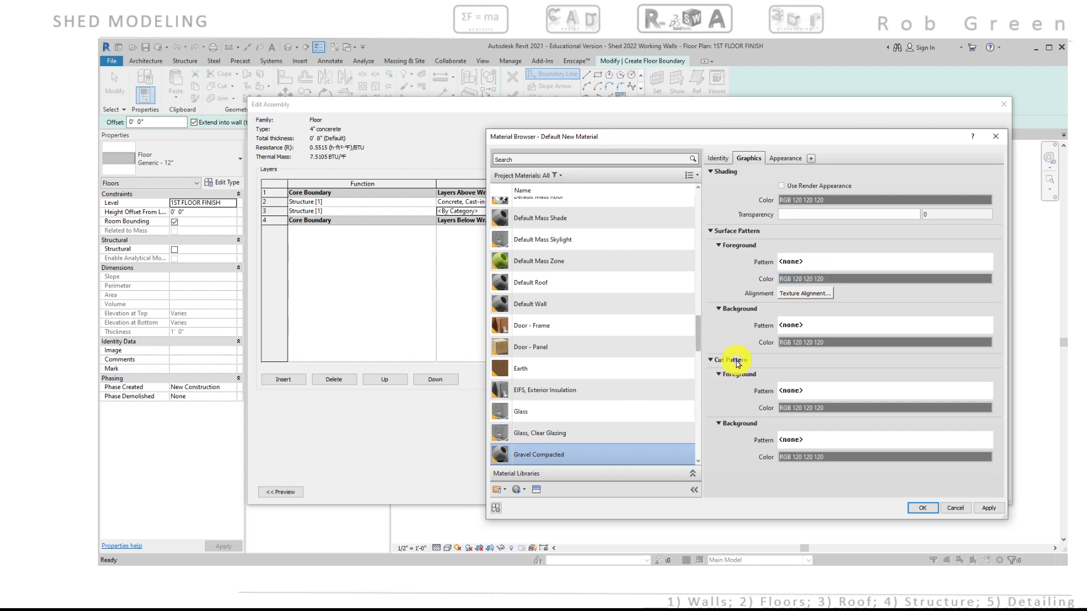
left_click(838, 392)
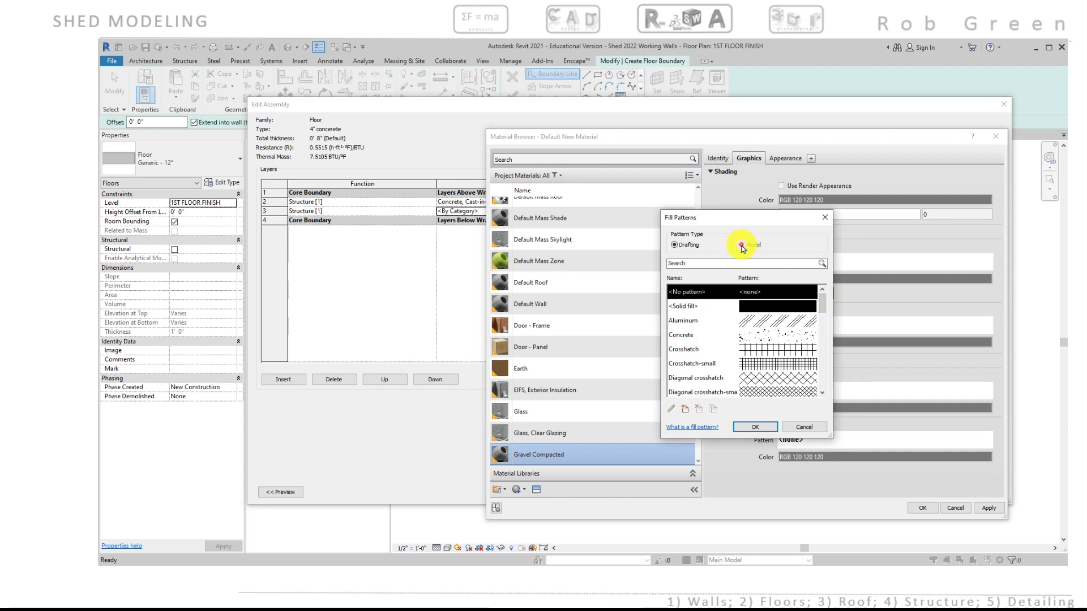
left_click_drag(821, 291, 824, 352)
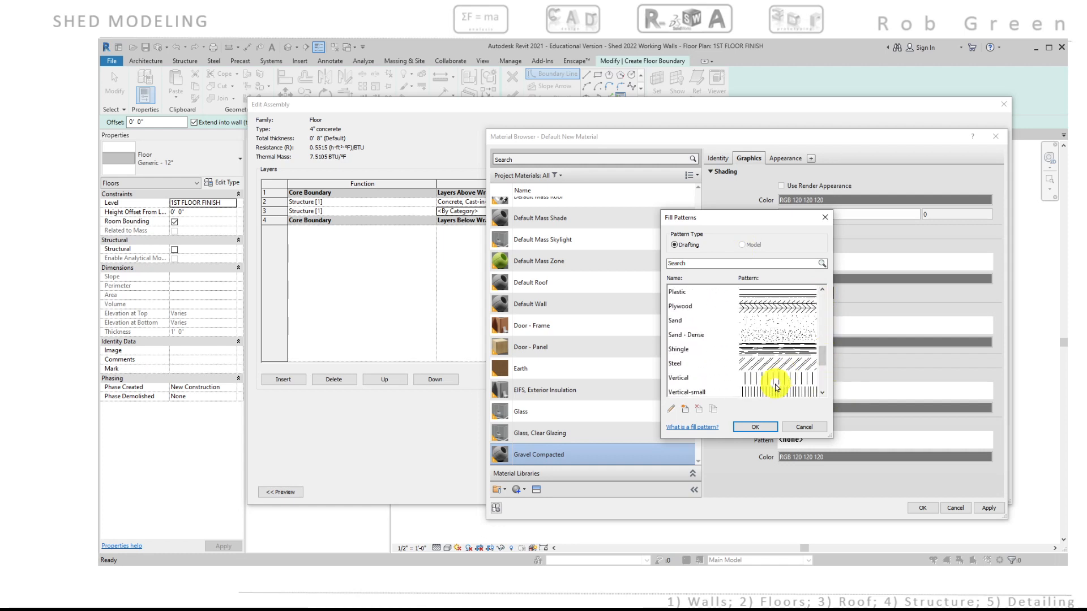
scroll(773, 382, "up", 3)
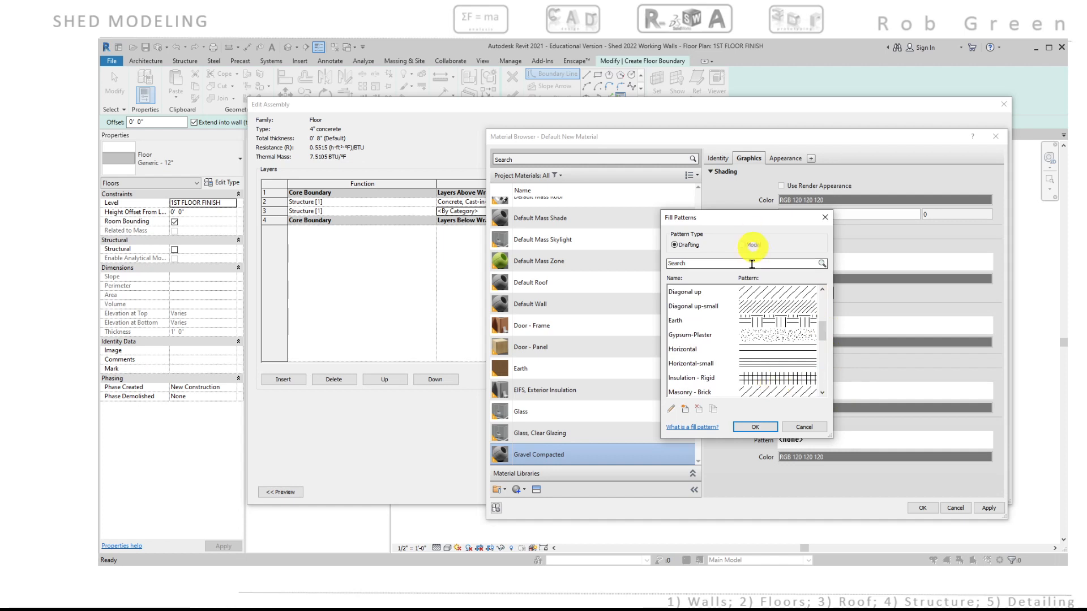
scroll(762, 371, "up", 4)
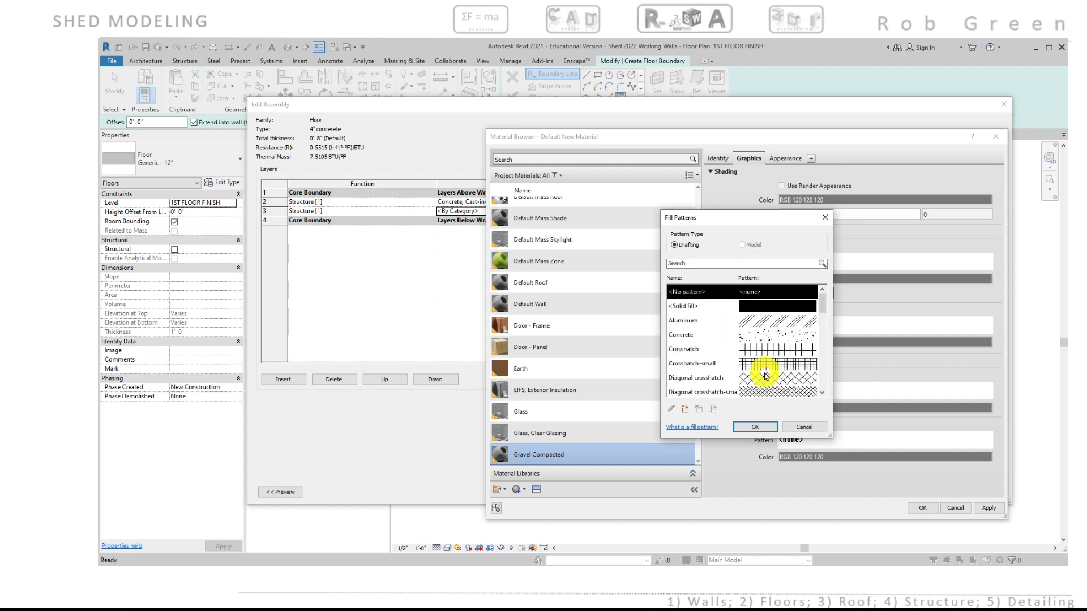
scroll(774, 342, "down", 6)
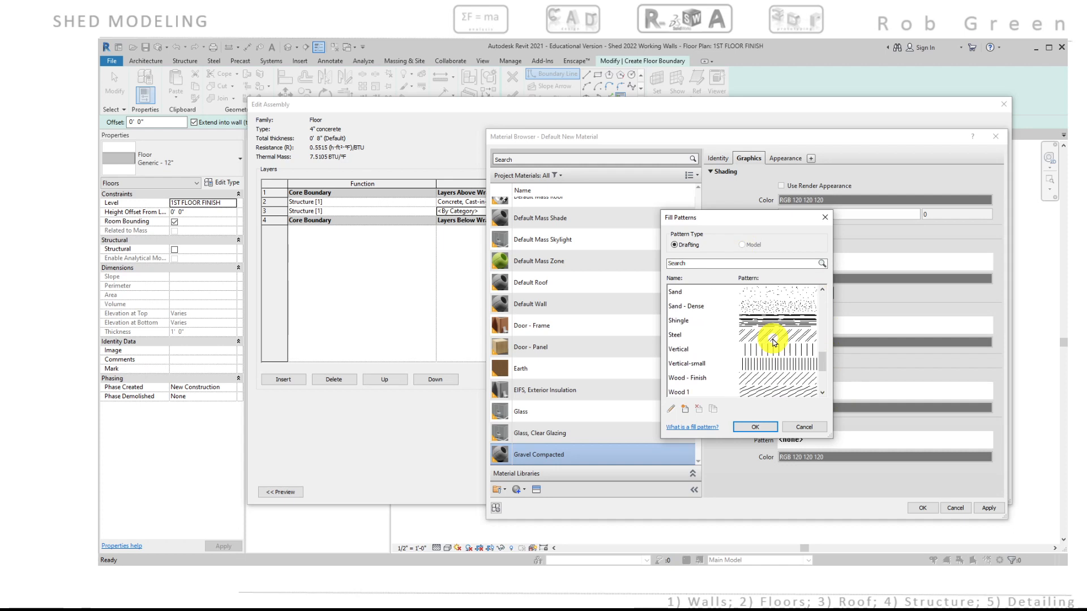
left_click(746, 306)
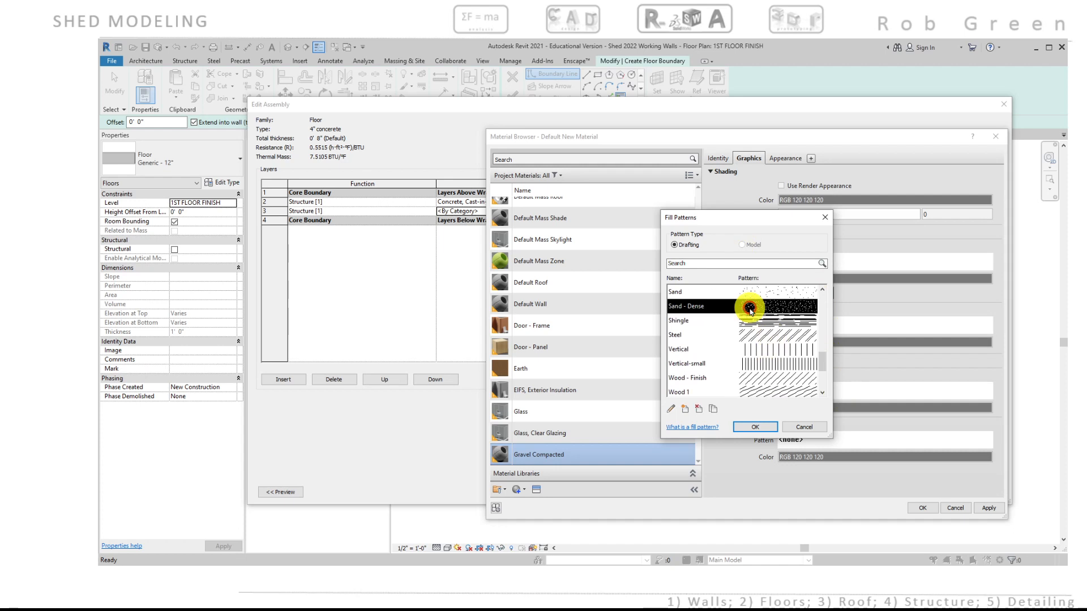
left_click(748, 426)
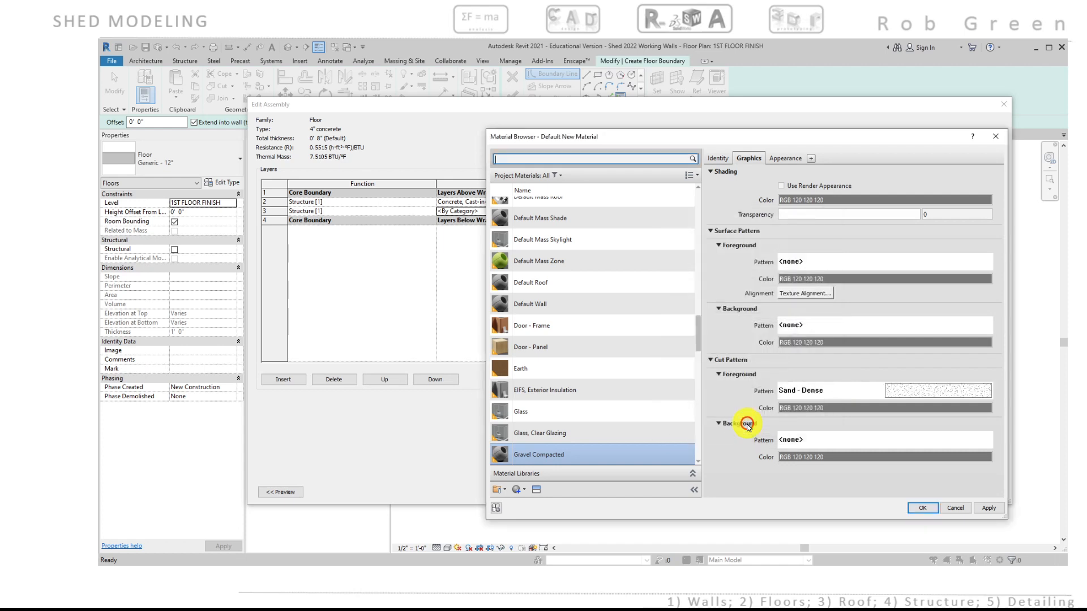
Set the foreground cut pattern color to RGB 192-192-192 and accept the material, floor assembly and type settings
left_click(787, 408)
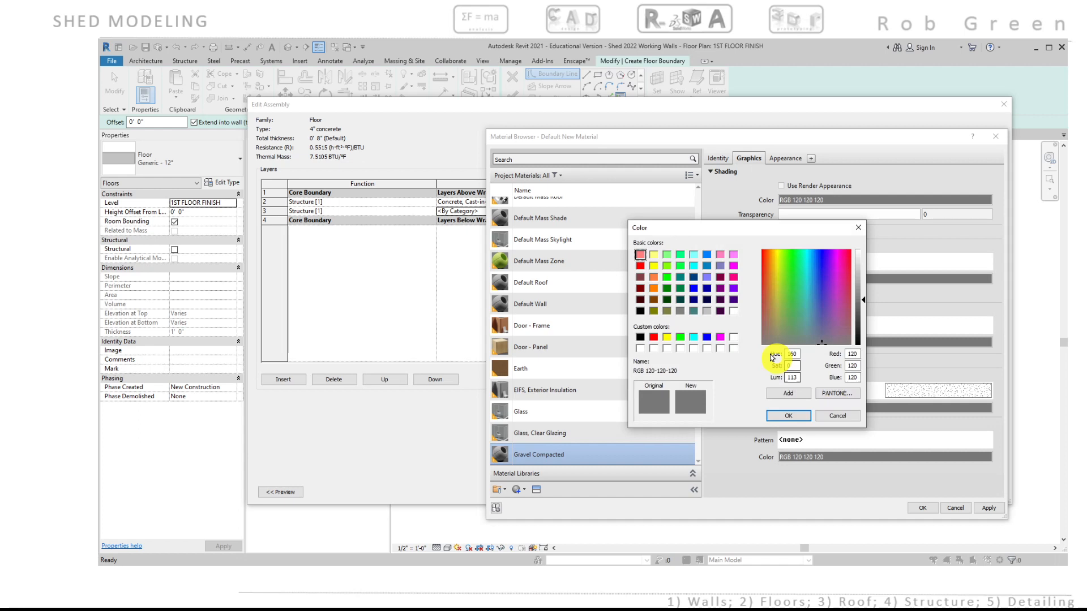
left_click(703, 311)
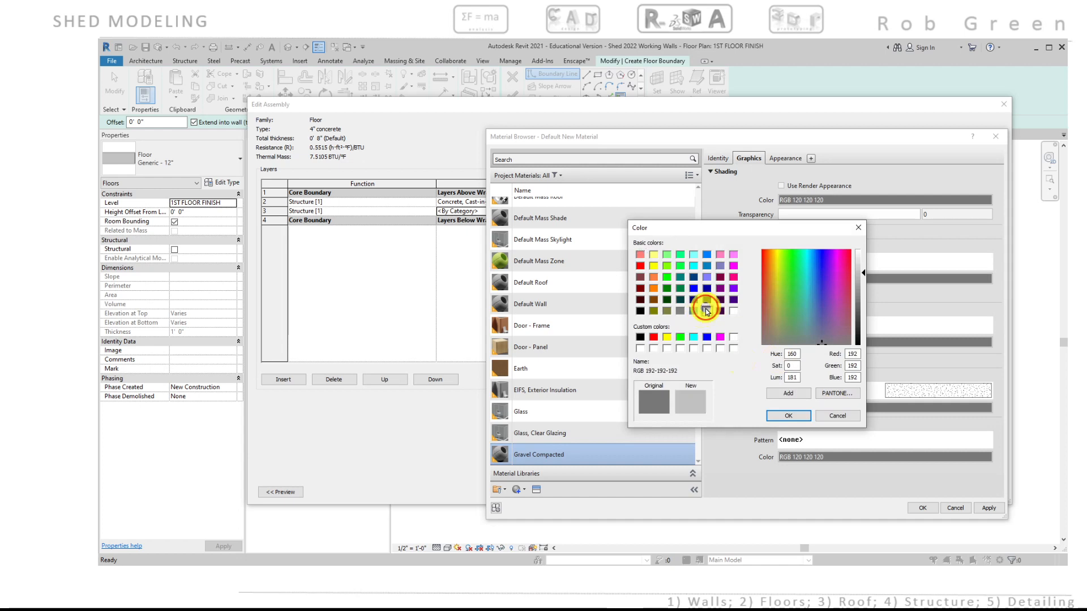
left_click(785, 415)
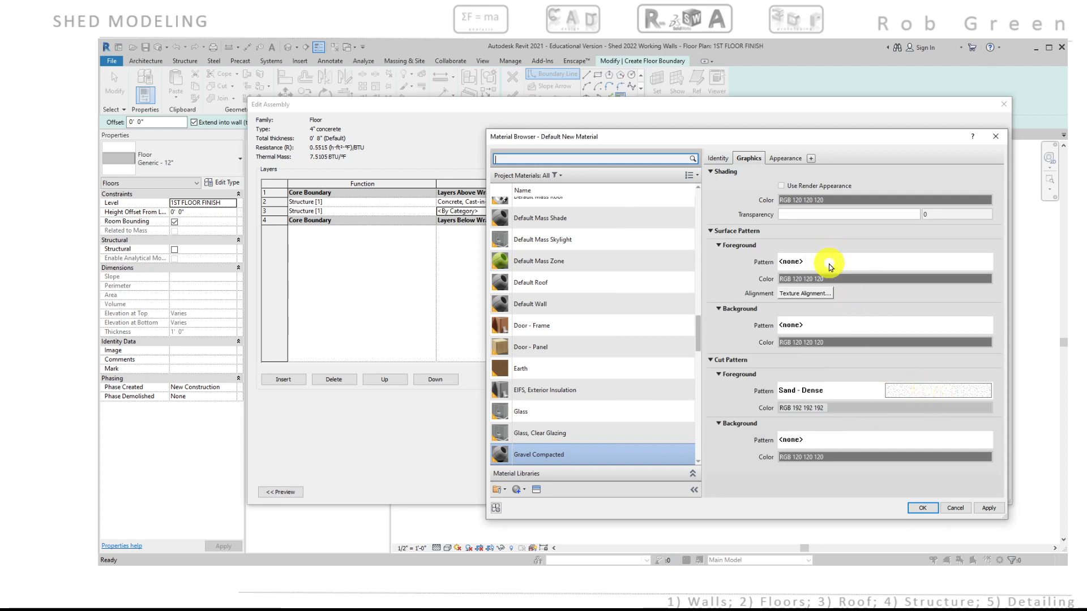
left_click(923, 509)
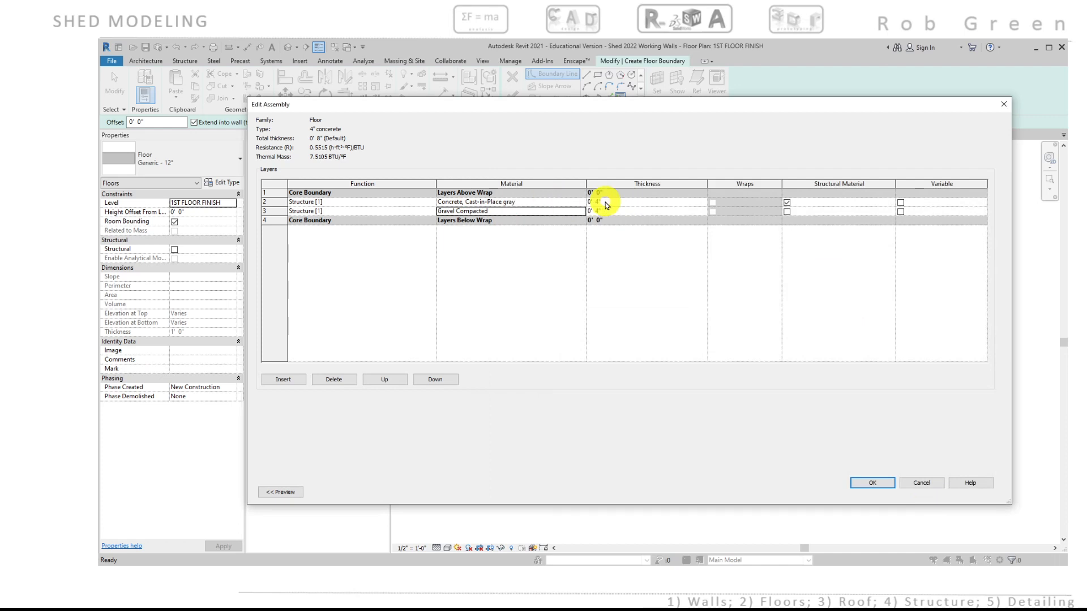
left_click(866, 484)
left_click(890, 494)
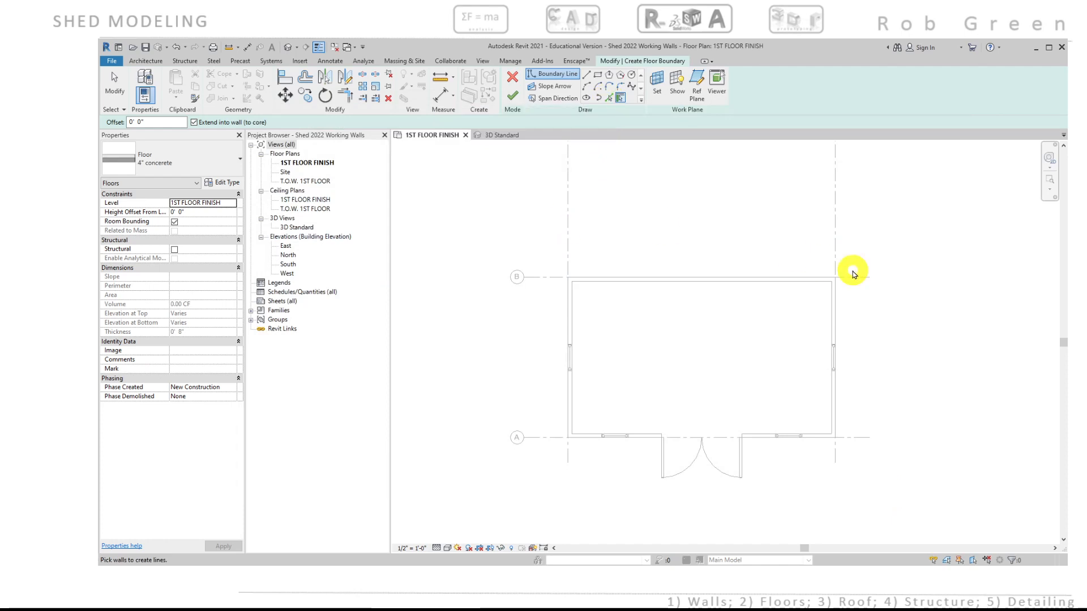
Sketch the closed 20' by 12' rectangular floor boundary with lines through the shed's four outer wall corners
left_click(586, 74)
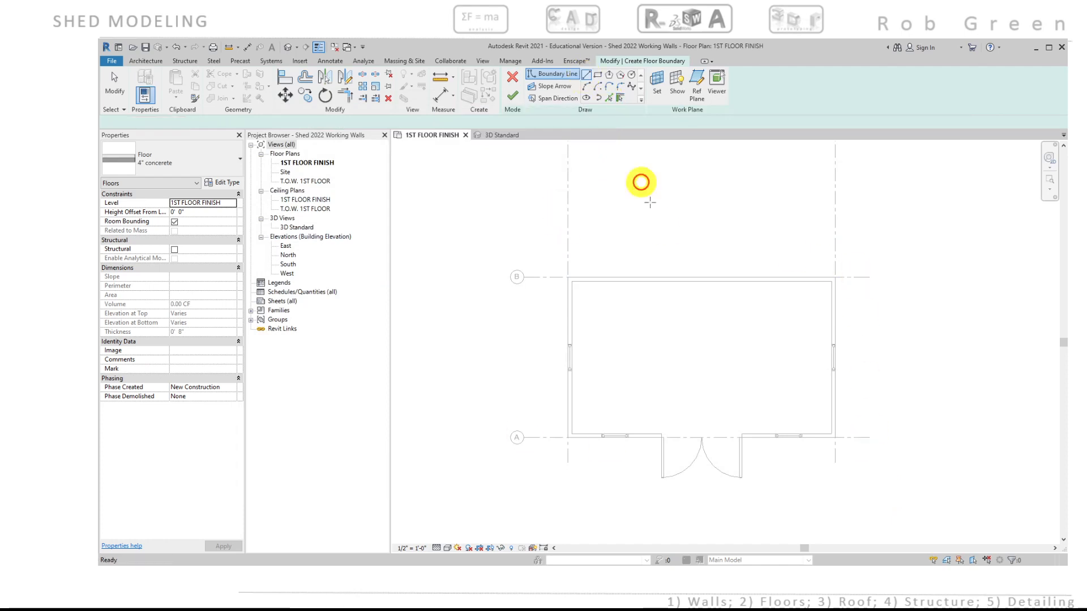
left_click(834, 437)
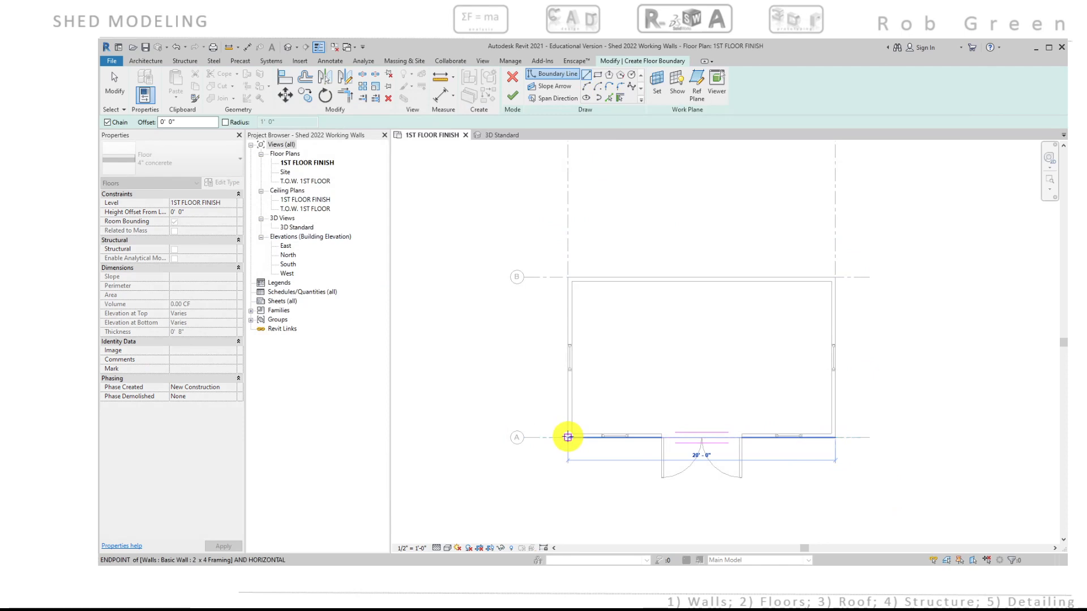
left_click(567, 436)
left_click(571, 279)
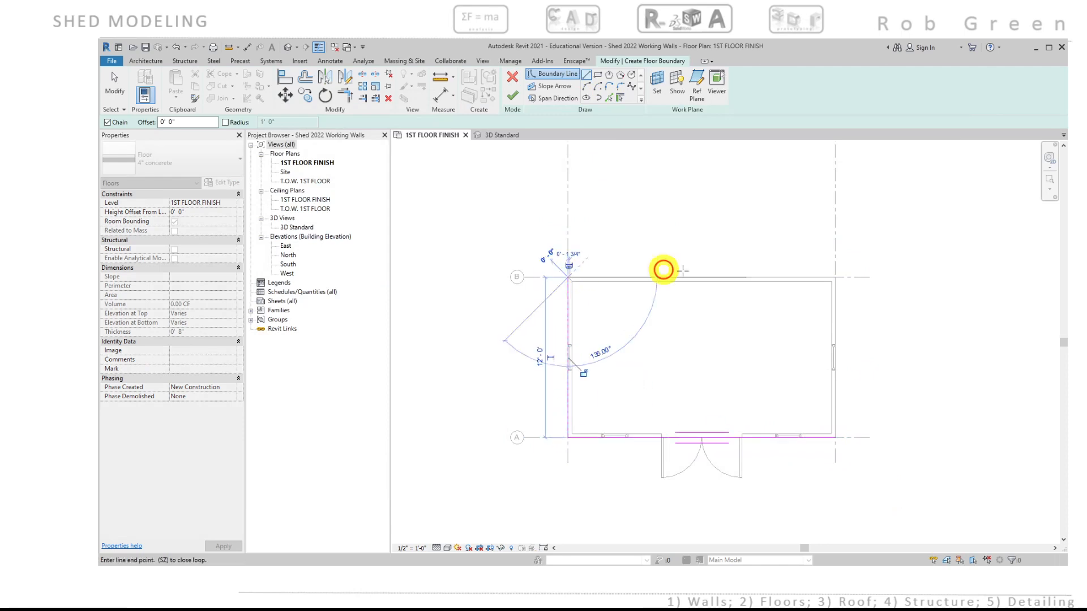
left_click(836, 277)
left_click(834, 437)
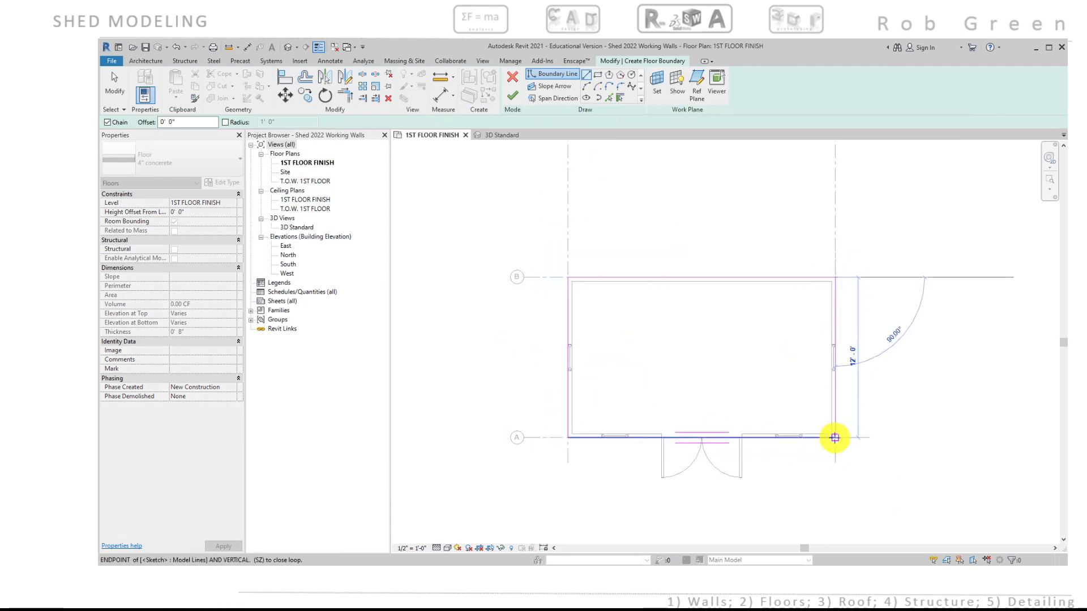
scroll(735, 475, "up", 4)
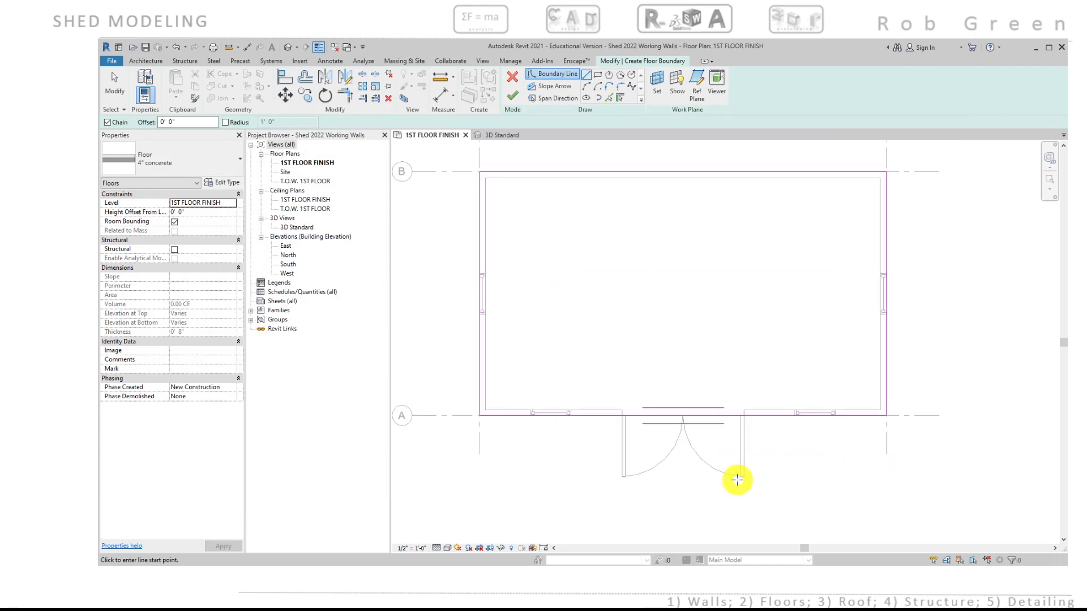
middle_click_drag(708, 438, 747, 430)
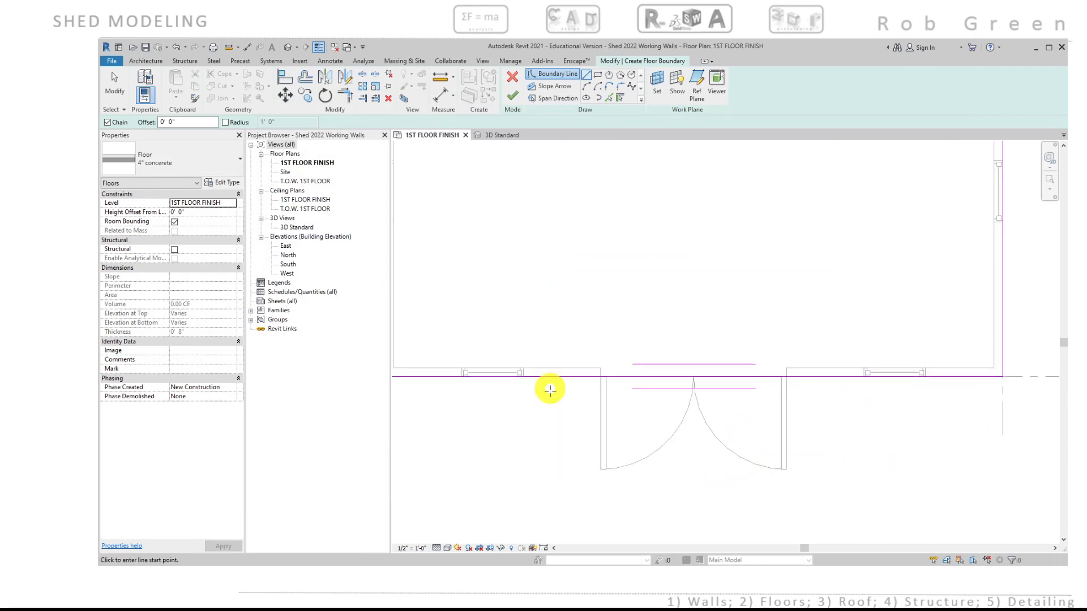
middle_click_drag(564, 424, 634, 417)
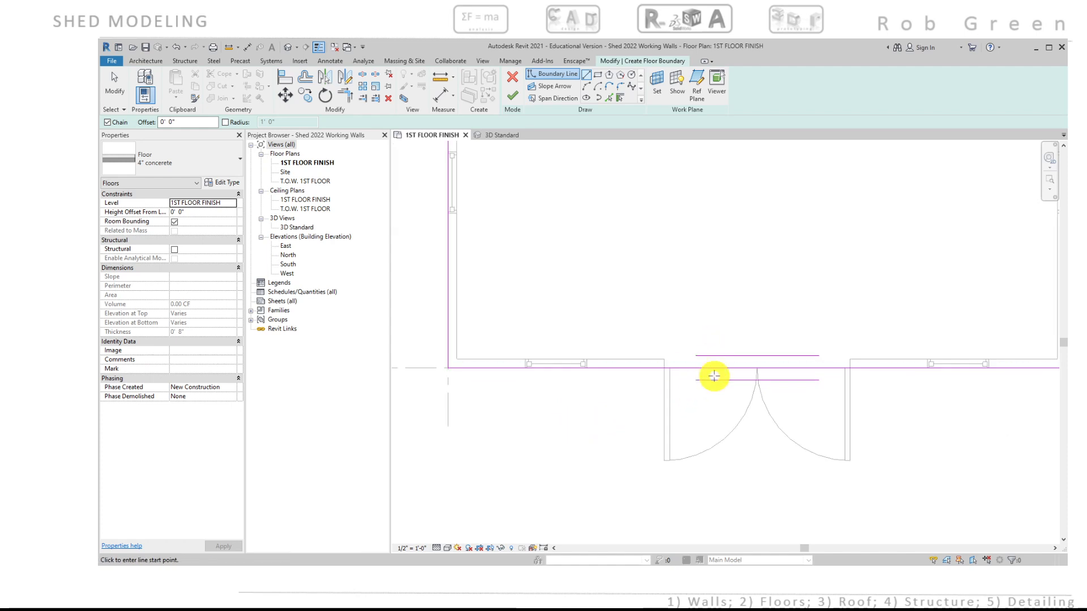
scroll(720, 407, "down", 3)
key("Escape")
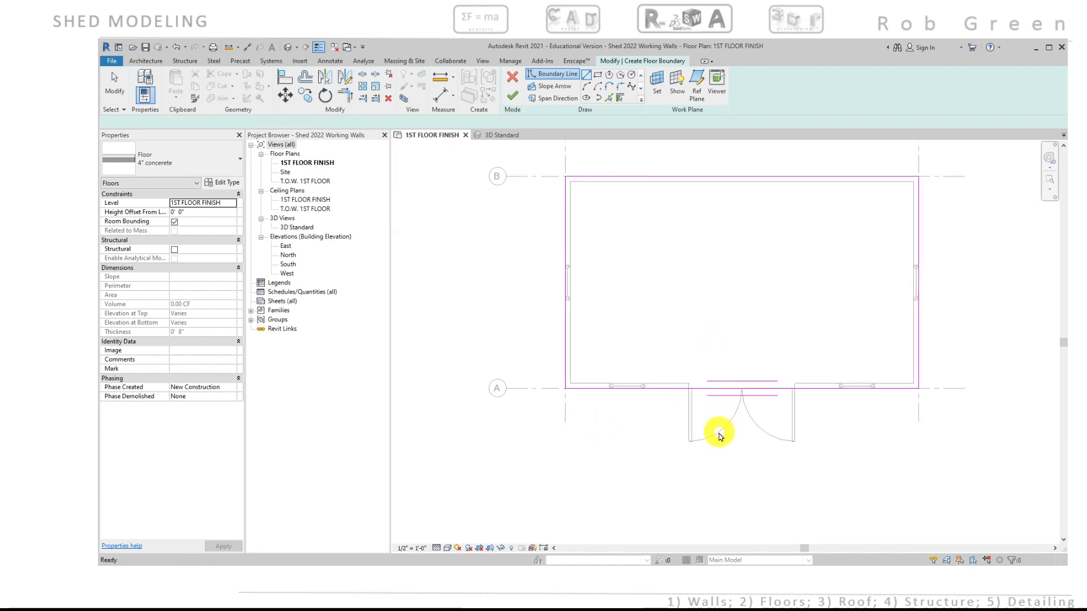
Change the floor's span direction to the boundary line along the shed's left wall
middle_click_drag(718, 432, 696, 425)
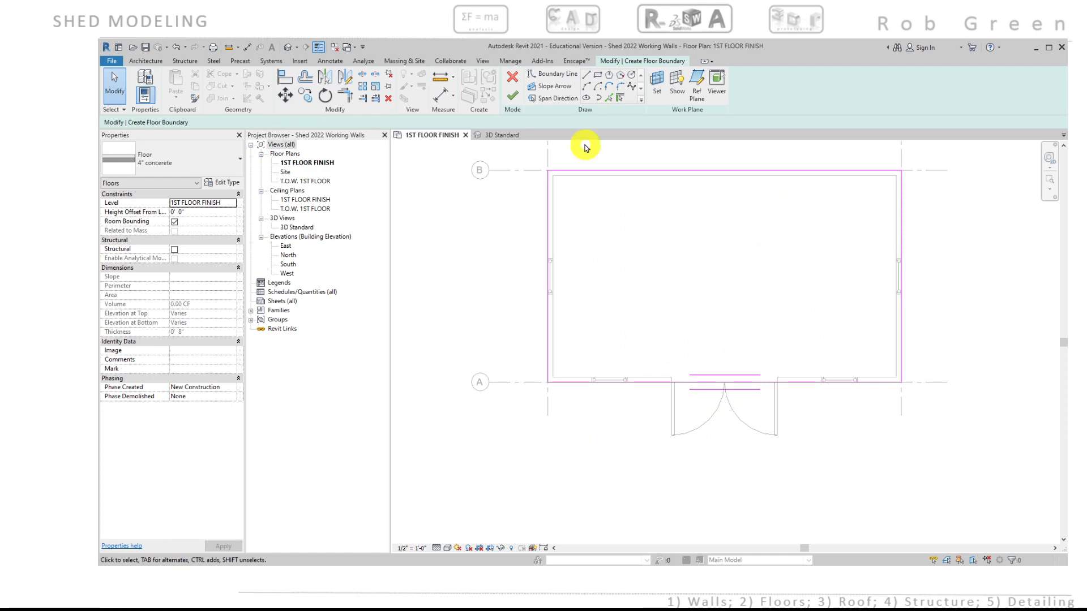
left_click(563, 99)
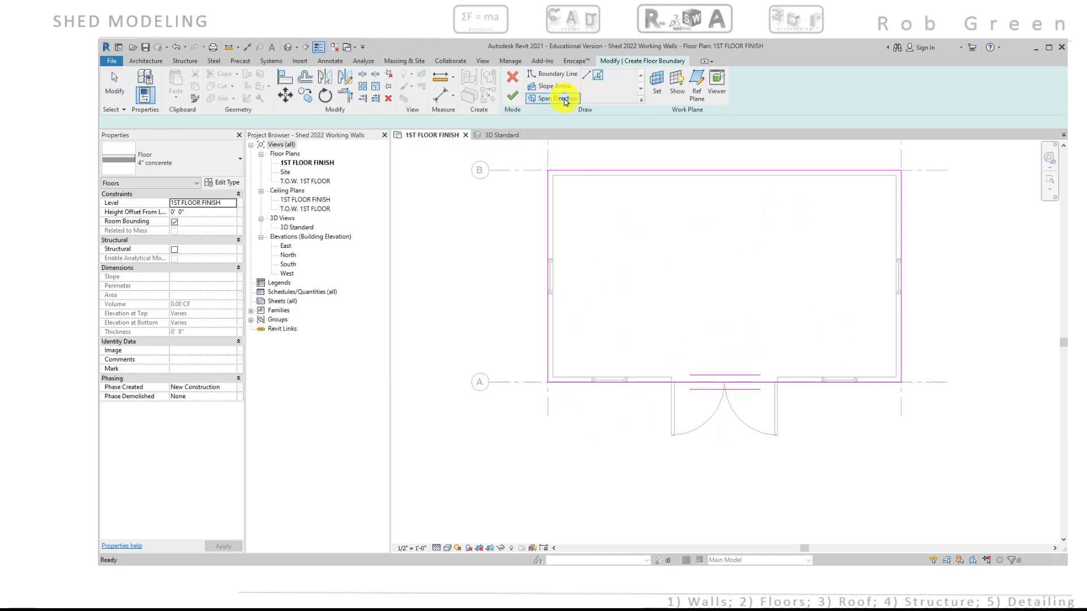
left_click(547, 238)
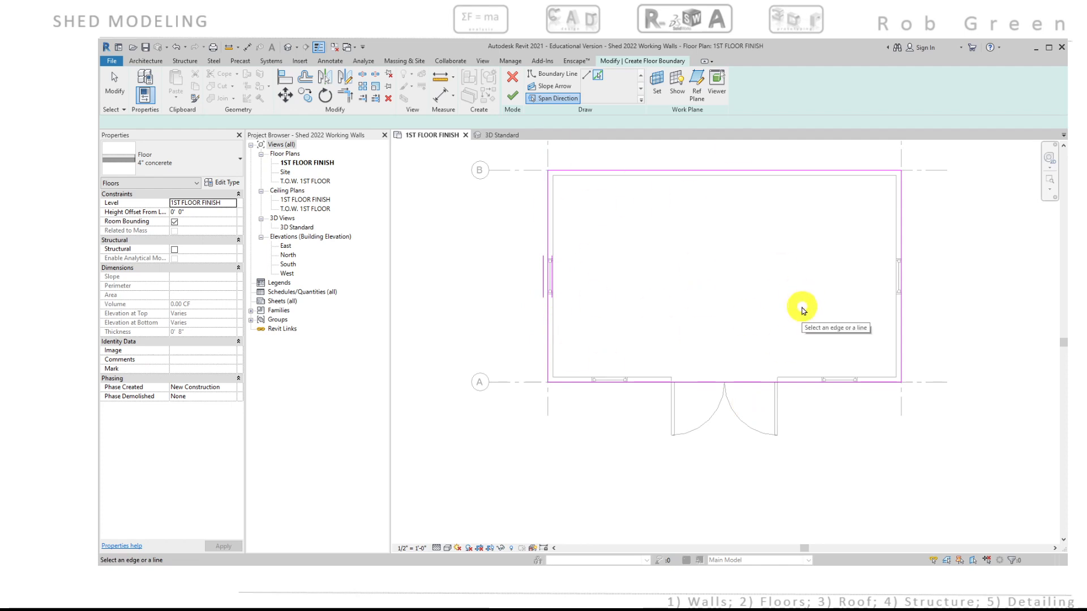
middle_click_drag(803, 310, 848, 339)
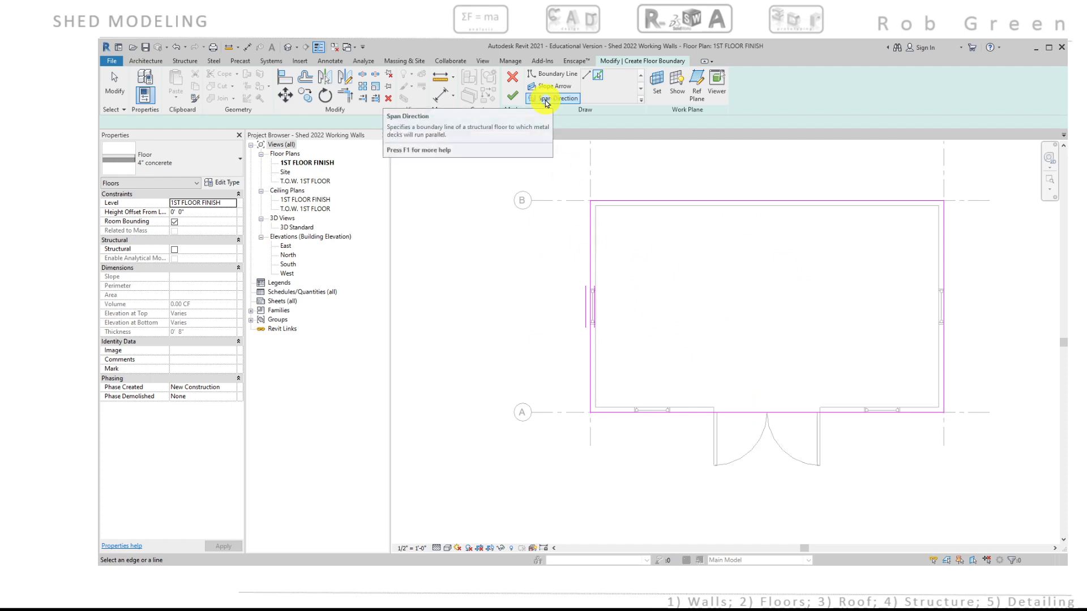
Finish the floor sketch to create the 4" concrete floor on the 1ST FLOOR FINISH level
mouse_move(736, 339)
middle_mouse_down()
mouse_move(739, 329)
mouse_move(725, 343)
middle_mouse_up()
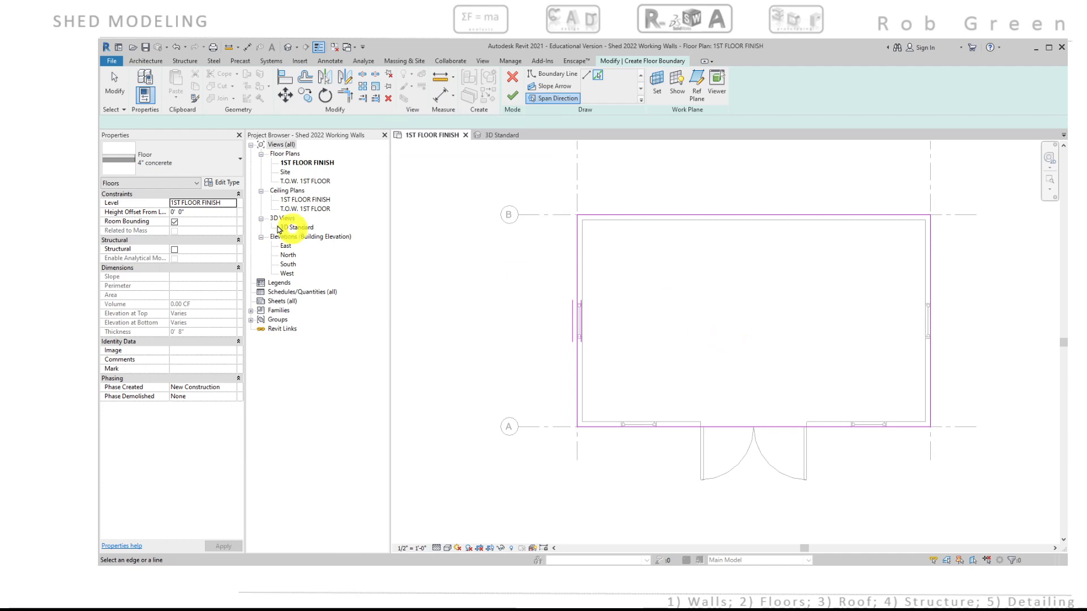
left_click(187, 204)
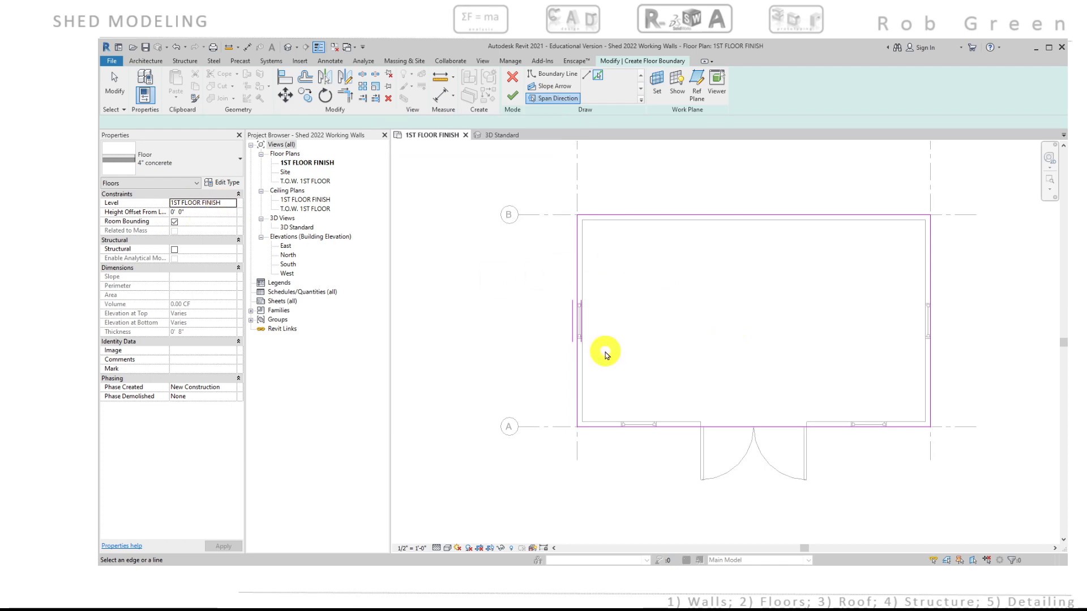
left_click(512, 95)
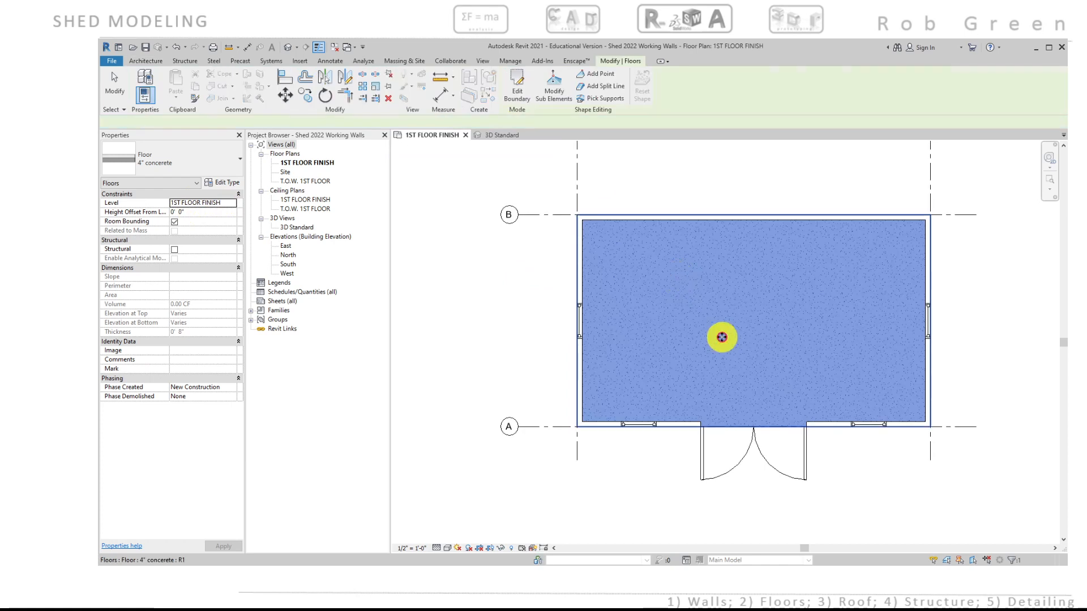
Examine the new floor in the 3D Standard view, from its outer edge below the walls and from above inside the shed
left_click(496, 136)
left_click(1027, 461)
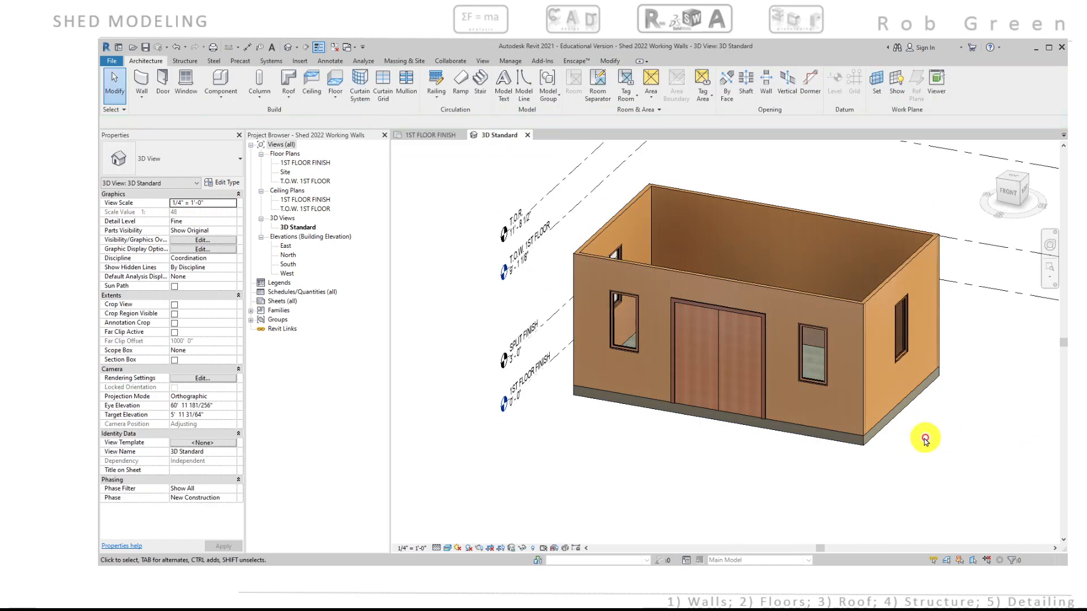
middle_click_drag(914, 437, 878, 362, "shift")
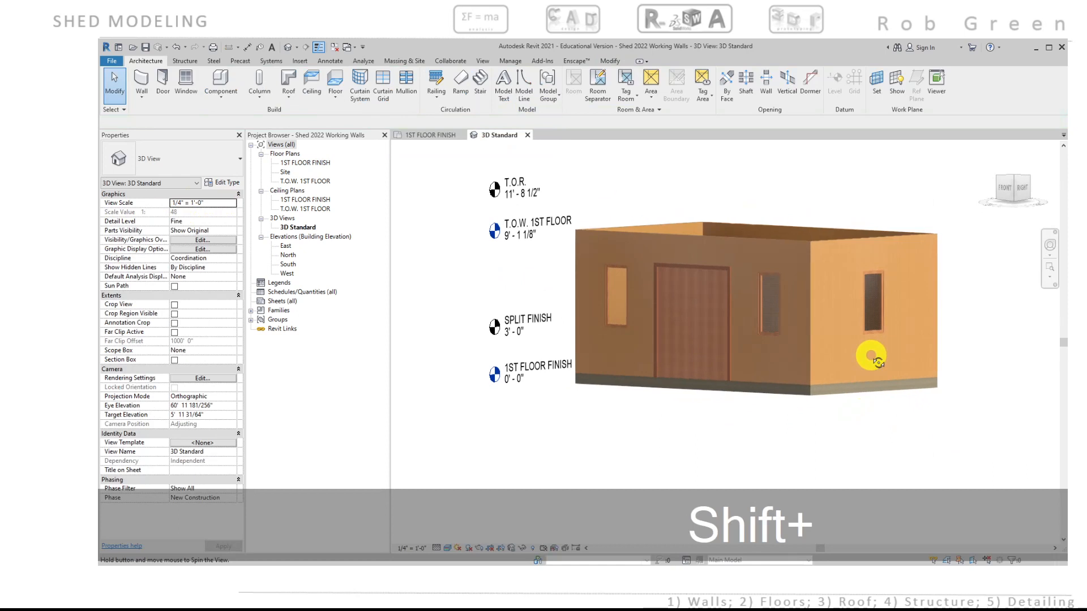
scroll(832, 402, "up", 3)
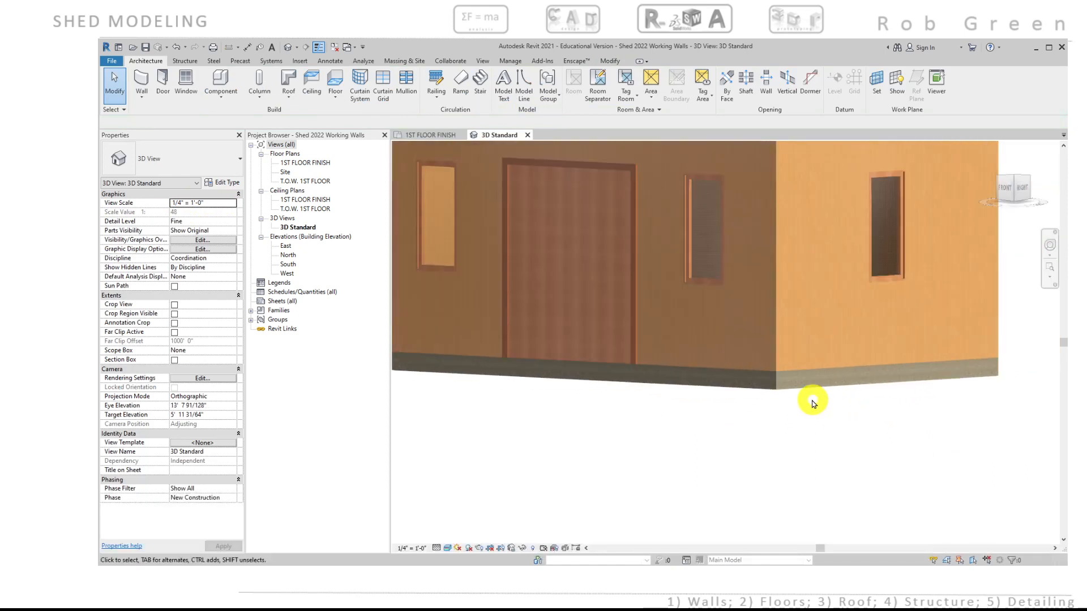
scroll(812, 403, "down", 3)
middle_click_drag(752, 340, 708, 301, "shift")
scroll(702, 350, "up", 4)
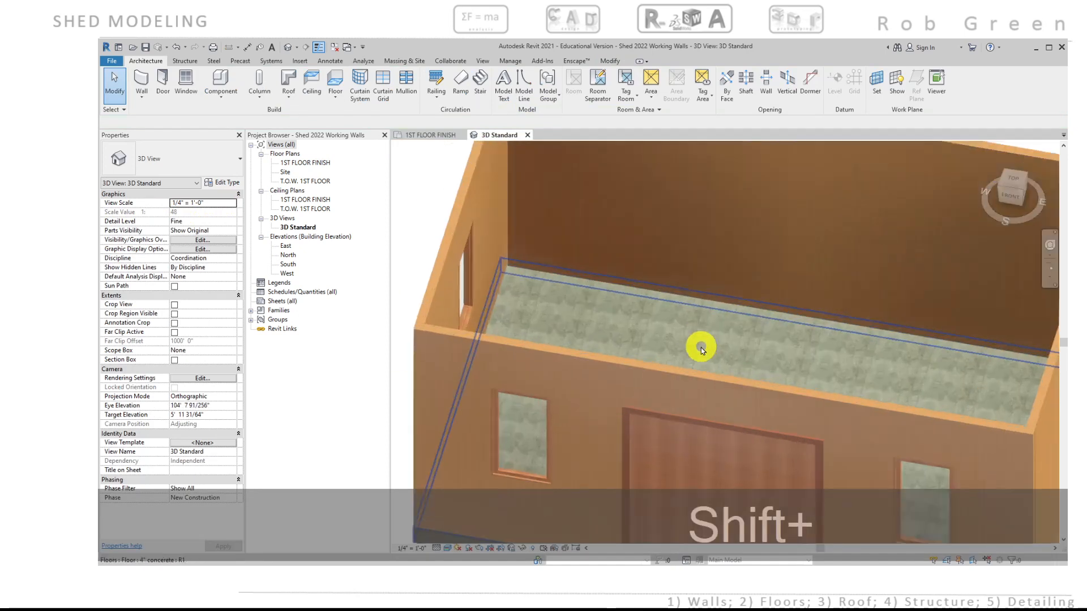
scroll(702, 350, "up", 1)
scroll(701, 349, "down", 3)
middle_click_drag(719, 374, 649, 260)
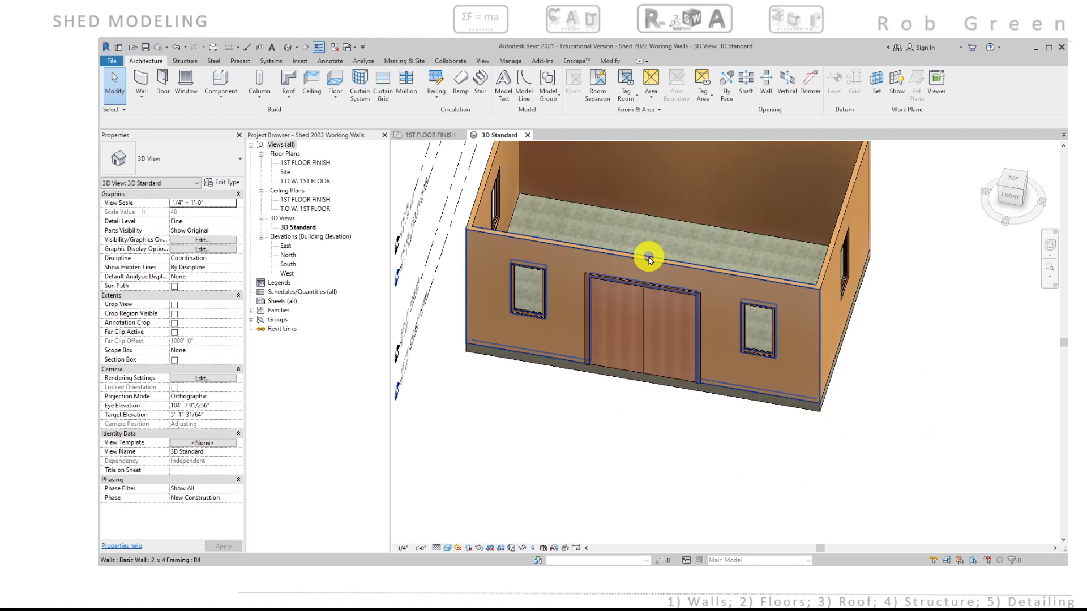
Inspect the underside of the floor and a close-up of its edge material at the shed's corner
middle_click_drag(703, 339, 746, 315, "shift")
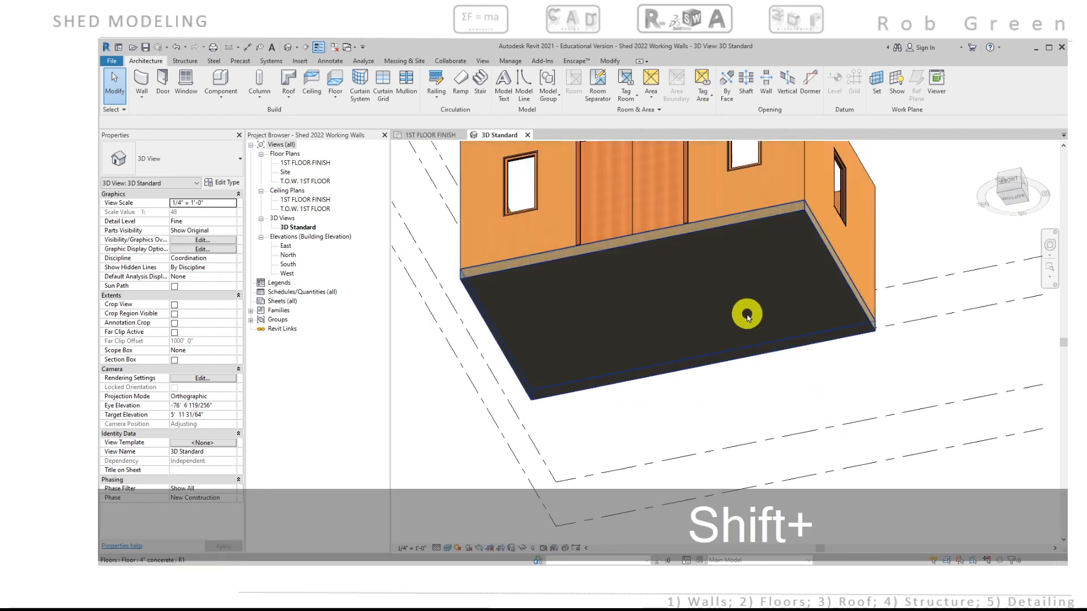
scroll(746, 314, "up", 3)
scroll(721, 253, "down", 3)
middle_click_drag(706, 233, 714, 189, "shift")
scroll(812, 288, "up", 8)
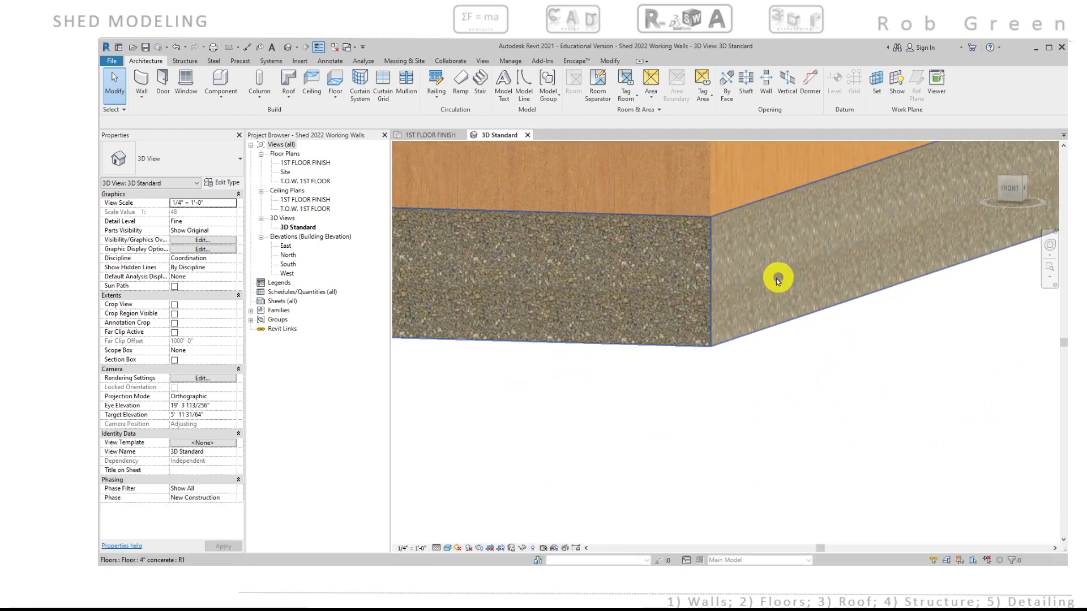
middle_click_drag(777, 281, 732, 404, "shift")
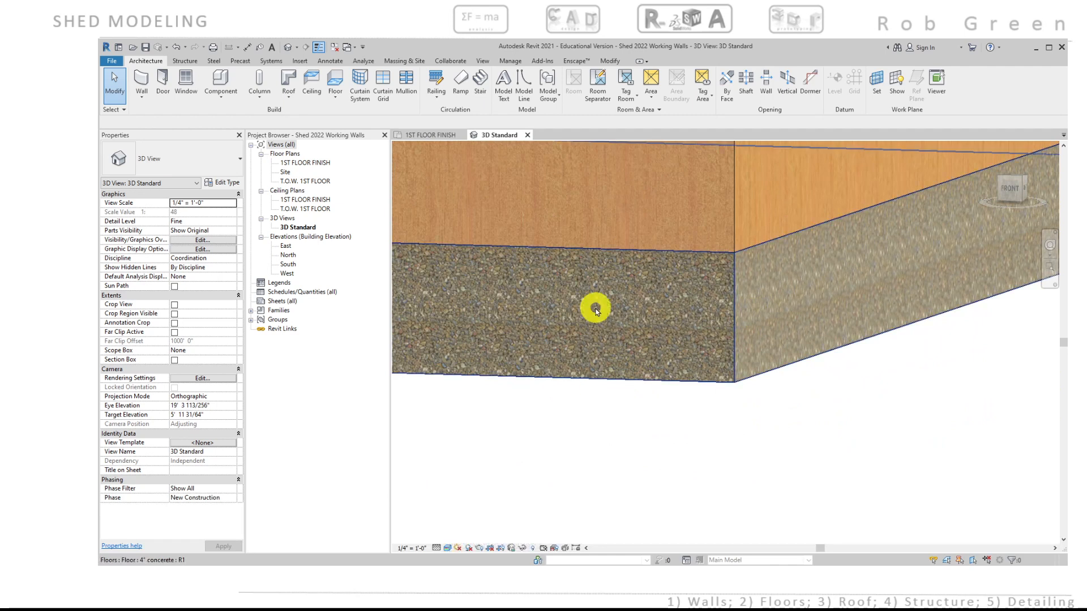
Set the 3D view's visual style to Hidden Line, dismissing the save reminder without saving
left_click(445, 550)
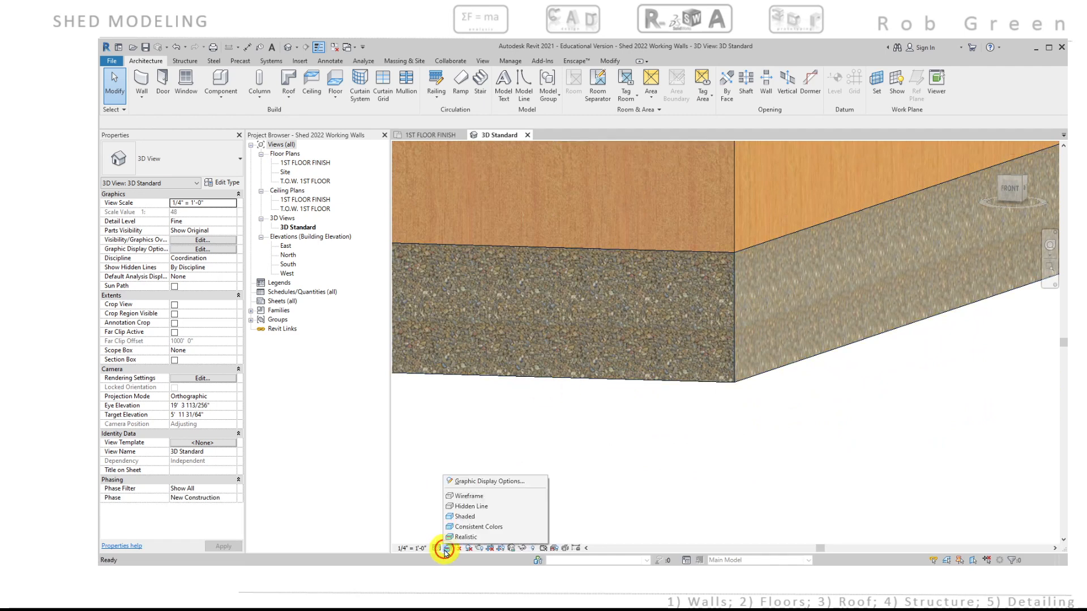
left_click(476, 507)
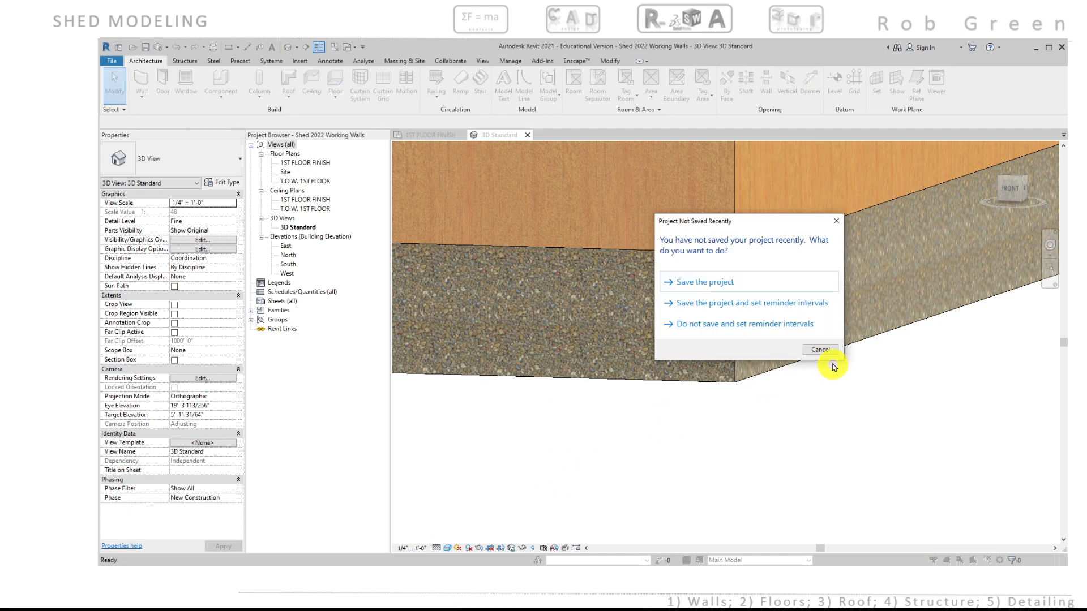
left_click(820, 350)
scroll(695, 486, "down", 2)
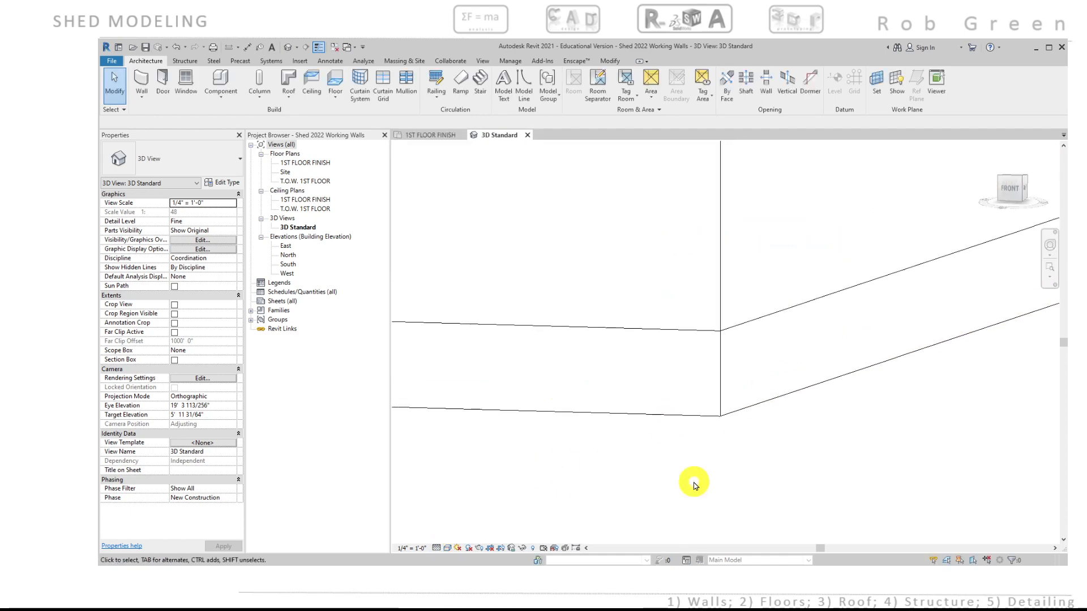
scroll(679, 393, "down", 1)
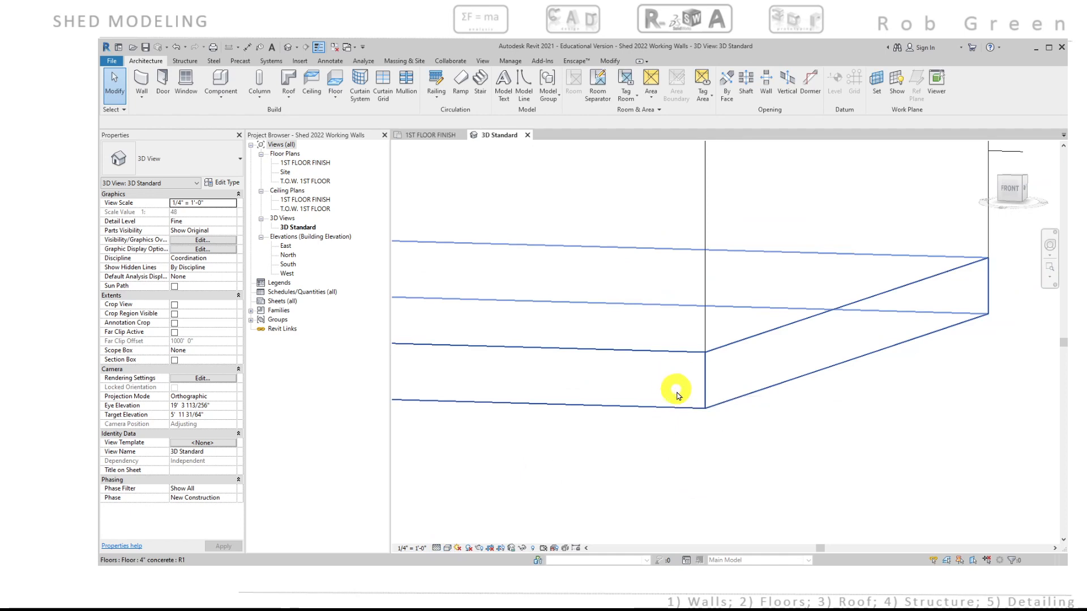
left_click(728, 435)
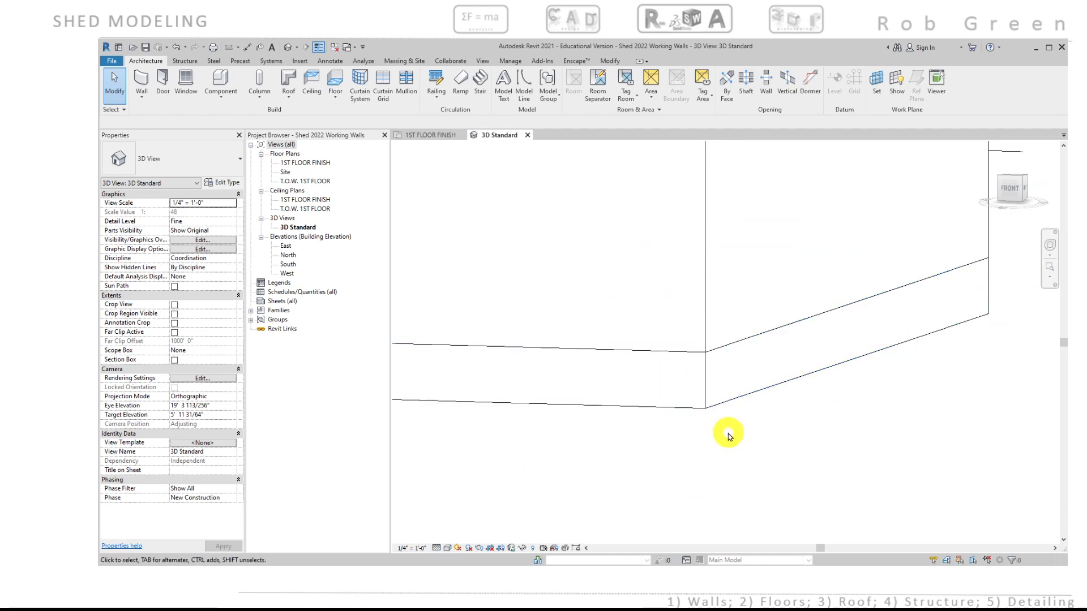
middle_click_drag(728, 435, 810, 442, "shift")
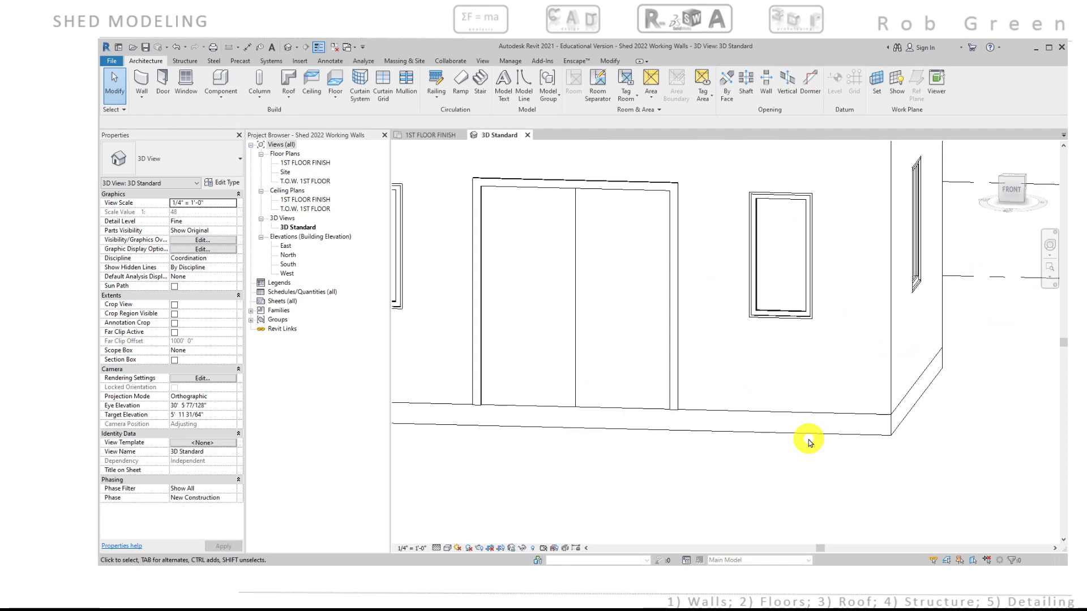
scroll(808, 442, "down", 3)
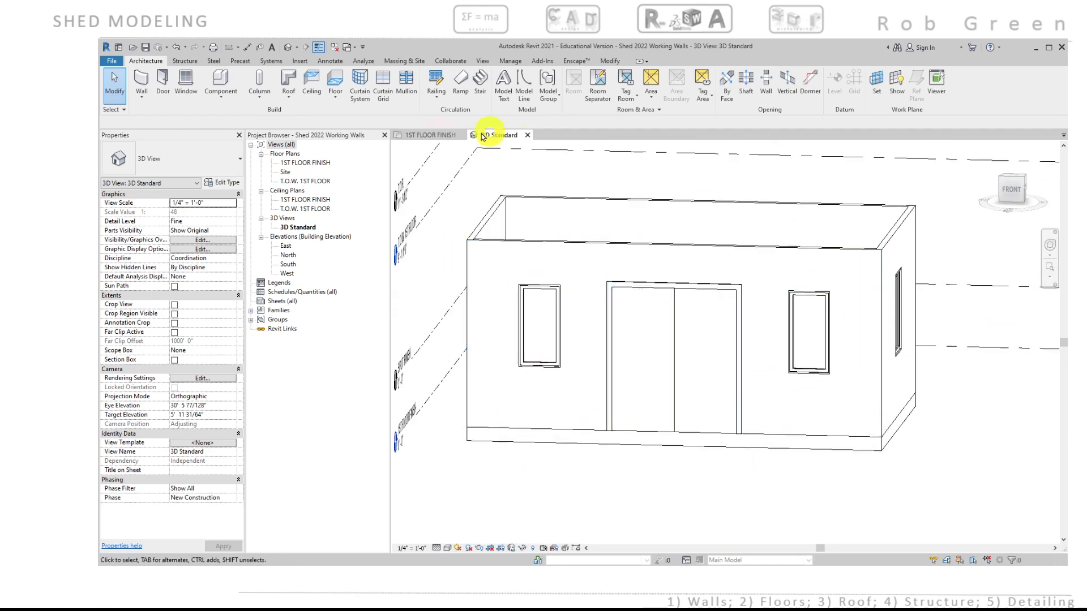
In the 1ST FLOOR FINISH plan, create a second 4" concrete architectural floor extending 5' outward along the full length of the grid B wall
left_click(432, 134)
middle_click_drag(671, 403, 655, 431)
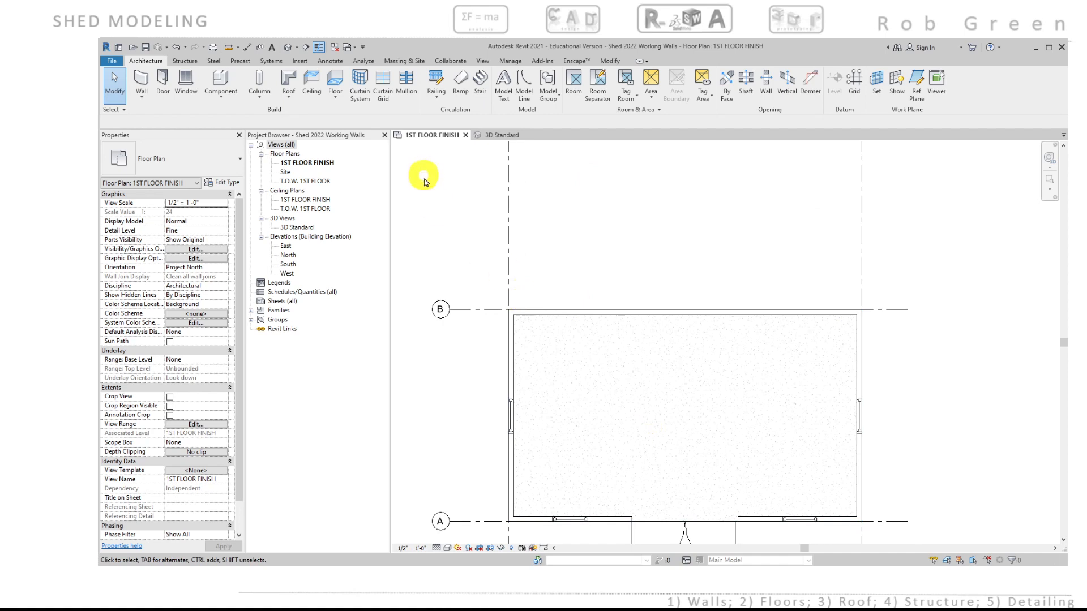
left_click(335, 97)
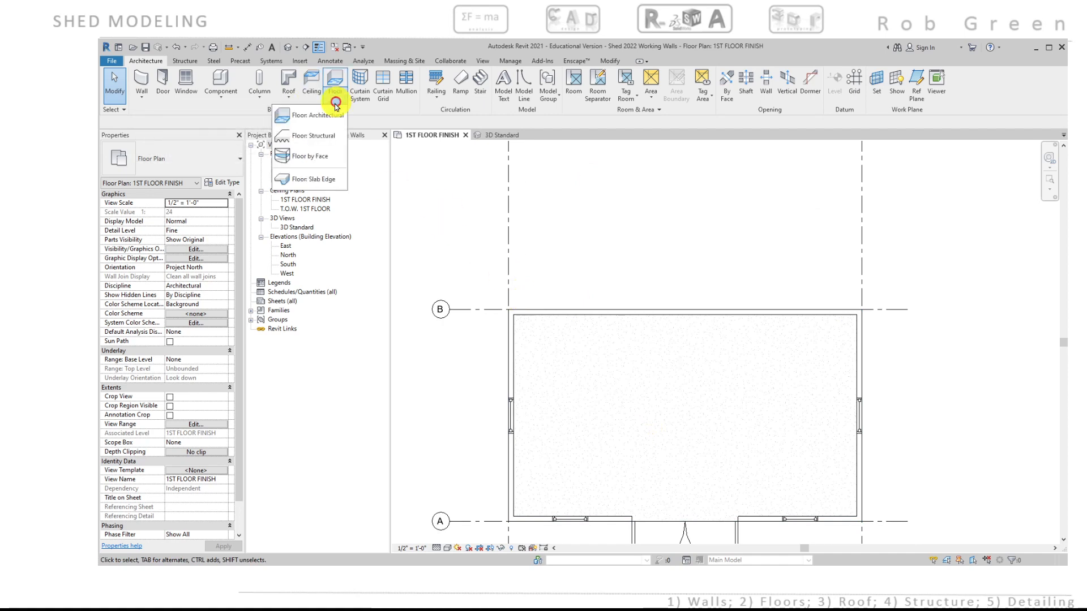
left_click(316, 116)
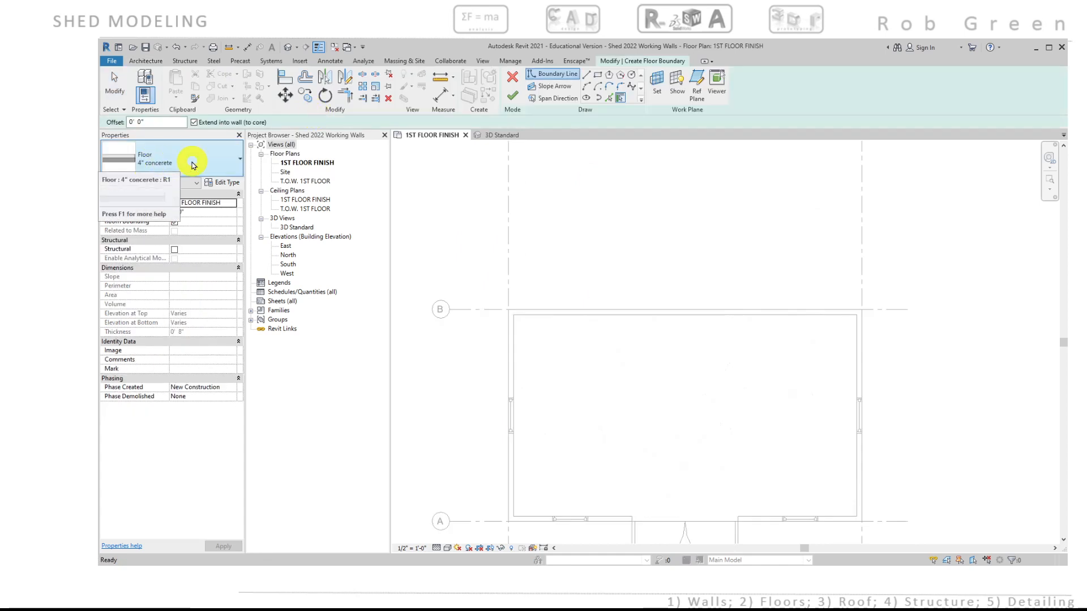
left_click(586, 80)
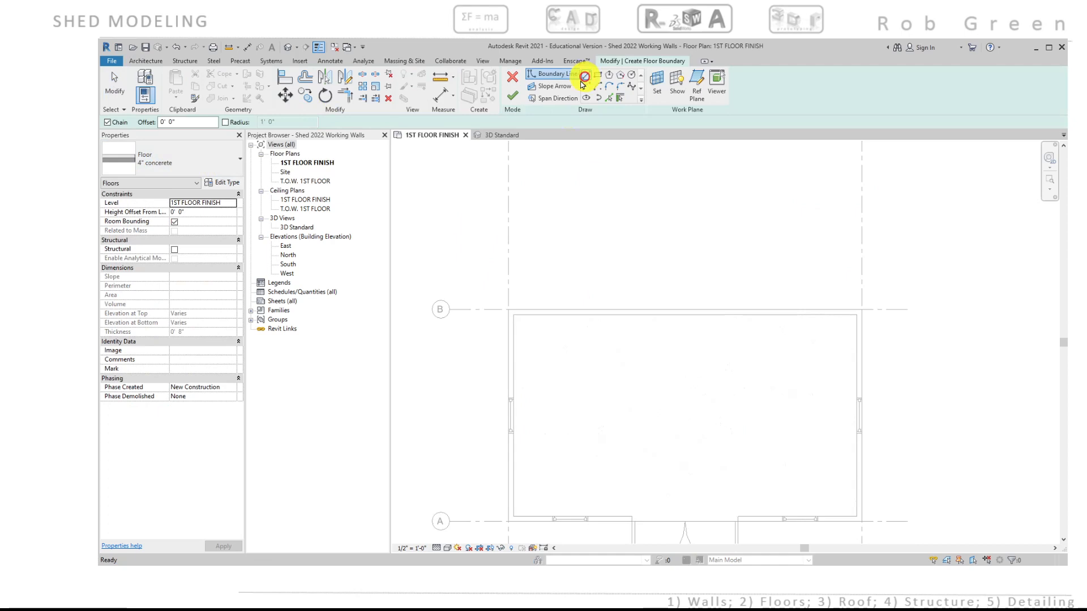
left_click(507, 310)
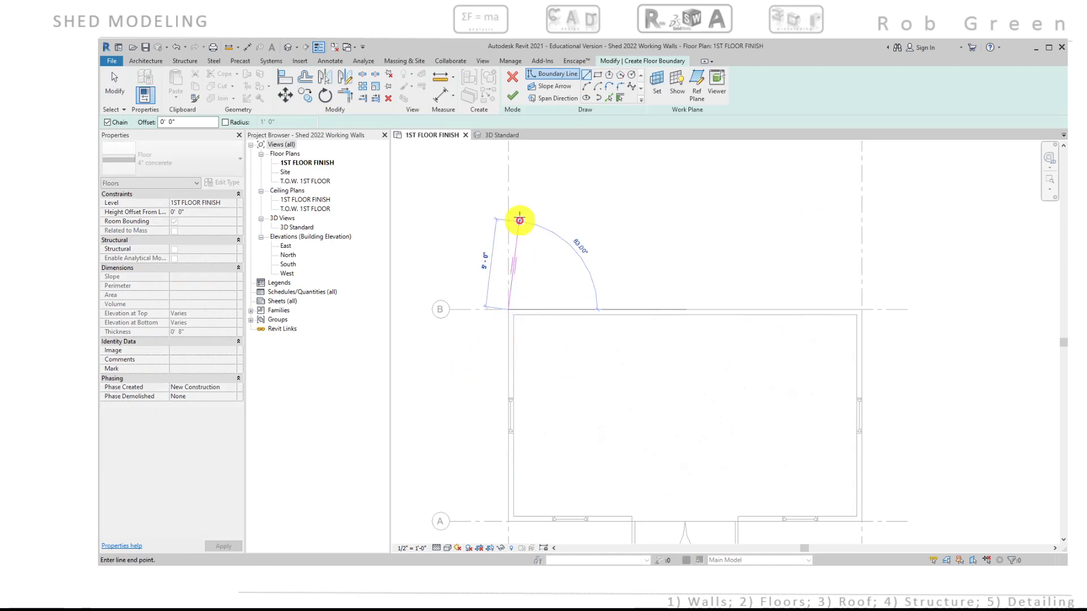
type("5")
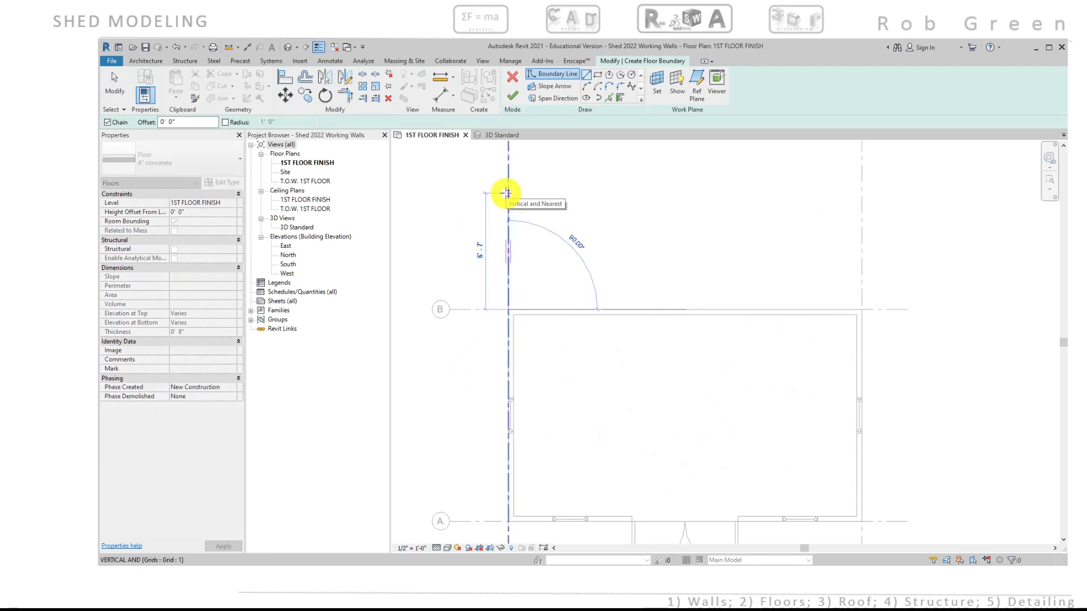
key("Return")
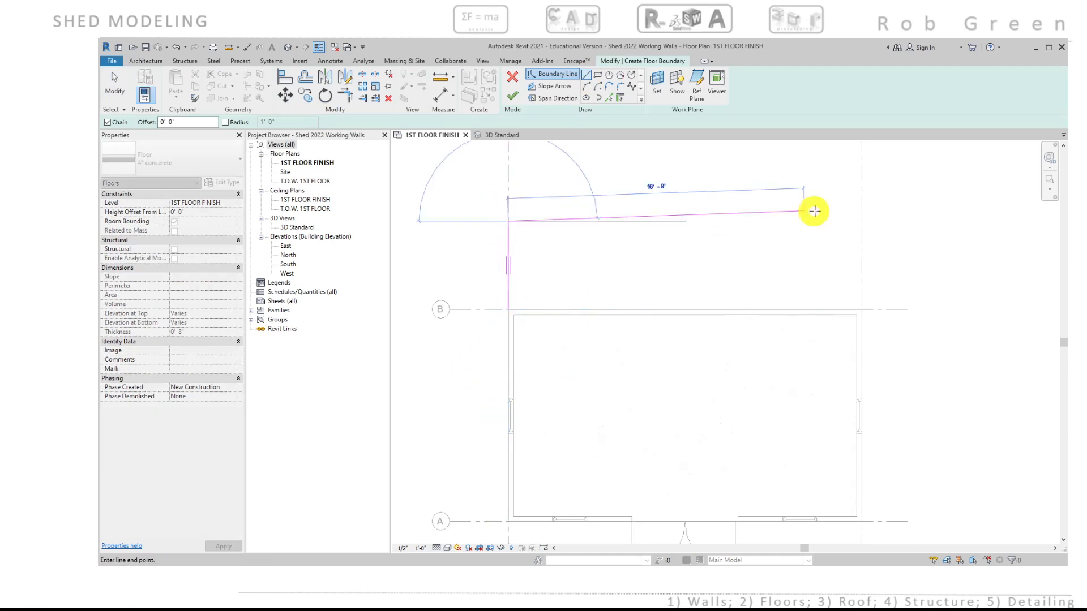
left_click(861, 221)
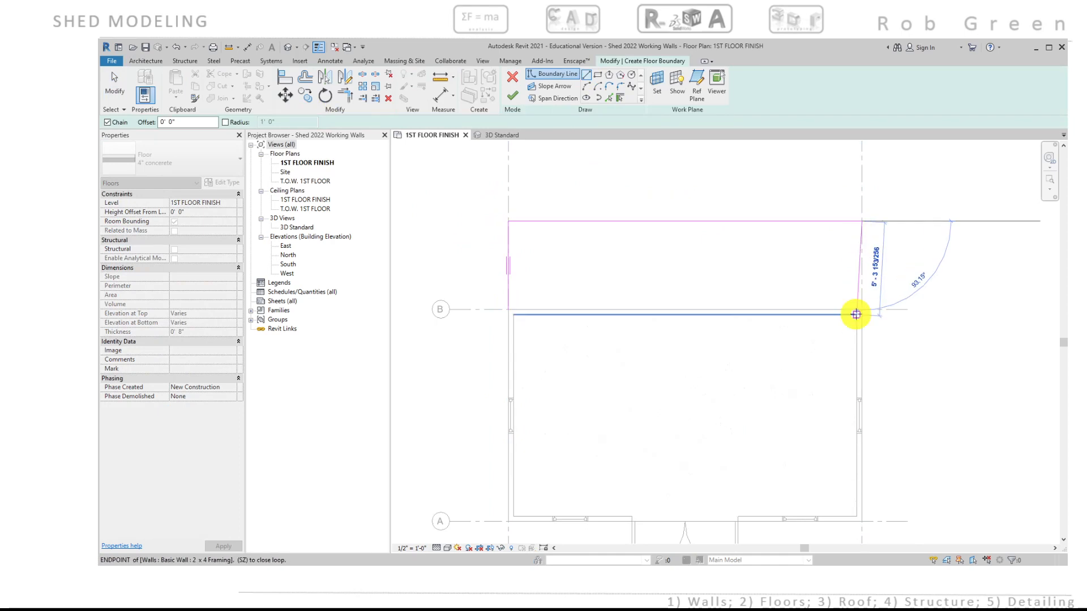
left_click(861, 309)
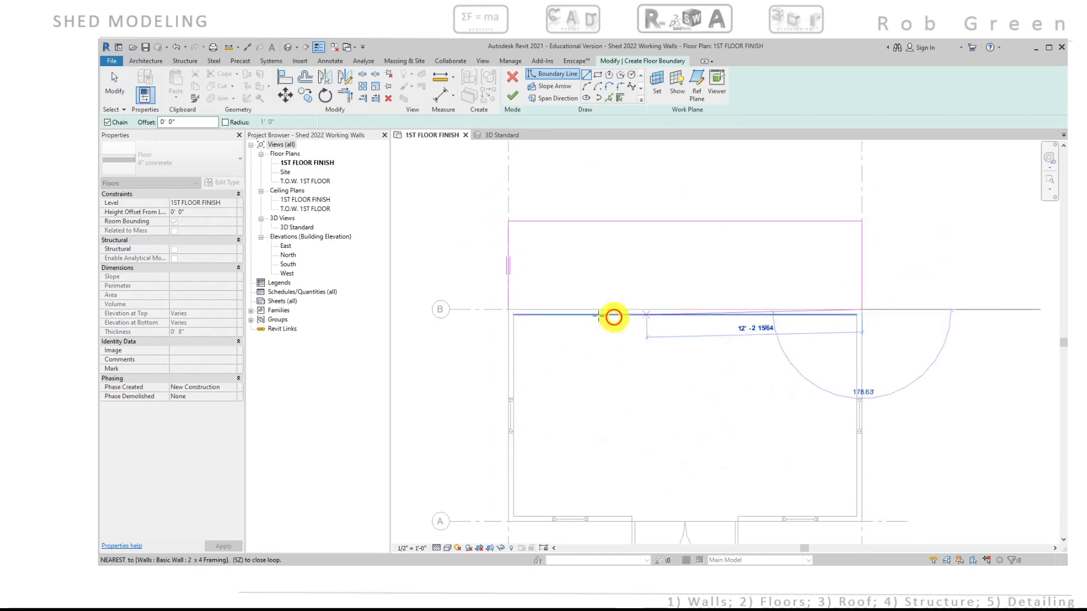
left_click(506, 309)
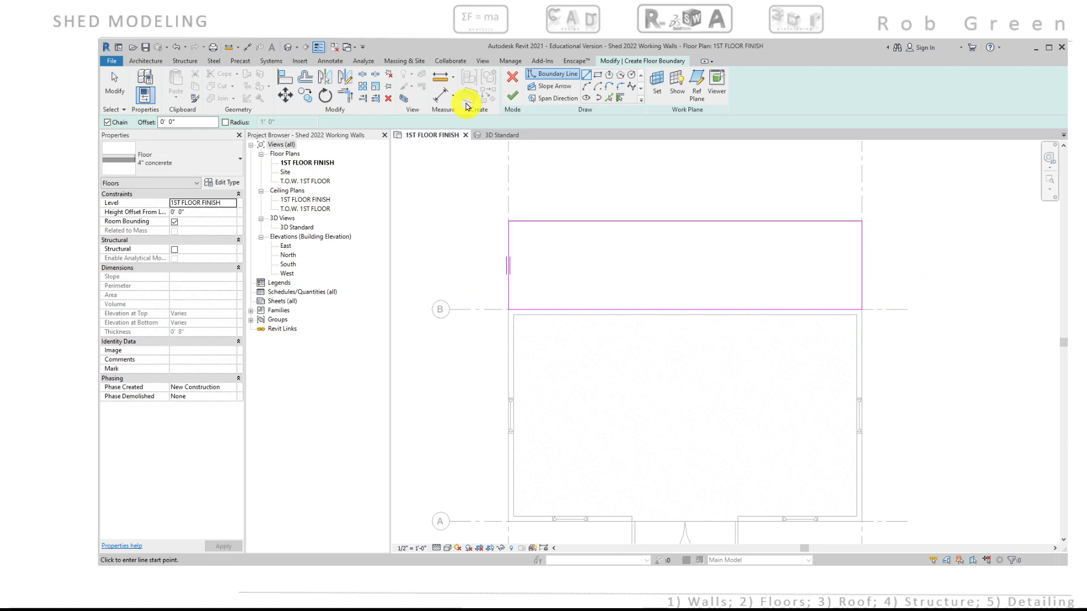
left_click(511, 97)
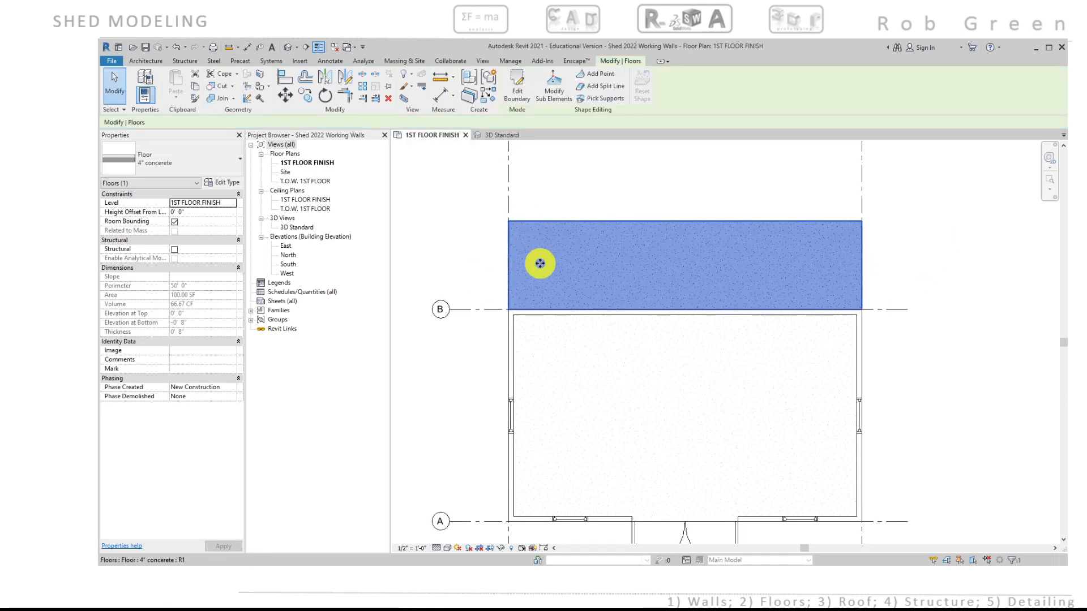
Examine in the 3D Standard view how the second floor slab meets the shed's floor and back wall
scroll(538, 262, "down", 2)
left_click(490, 136)
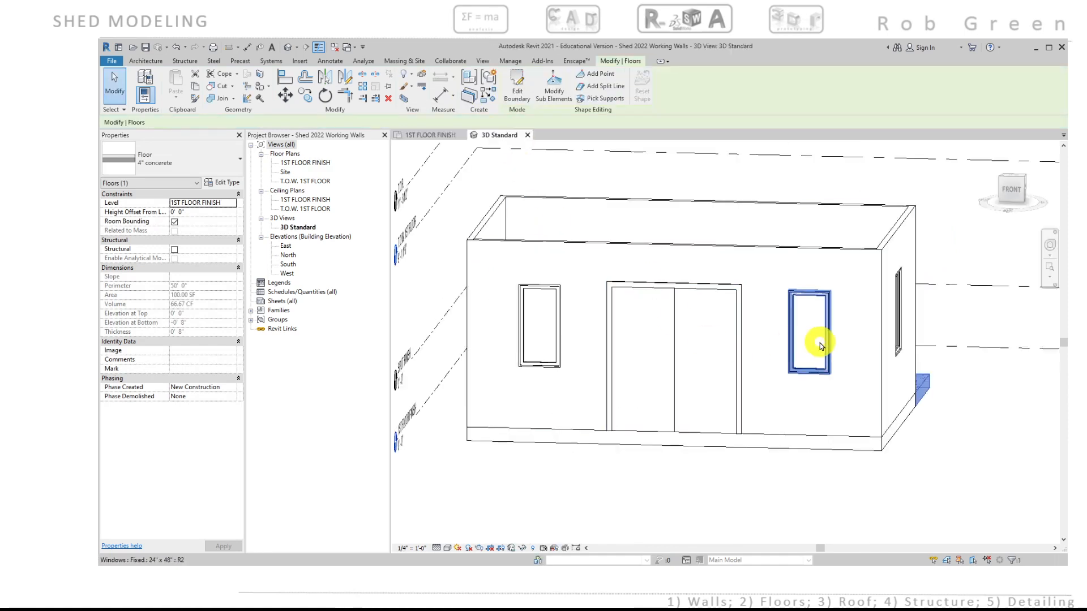
middle_click_drag(820, 344, 605, 450, "shift")
left_click(643, 441)
scroll(651, 420, "up", 3)
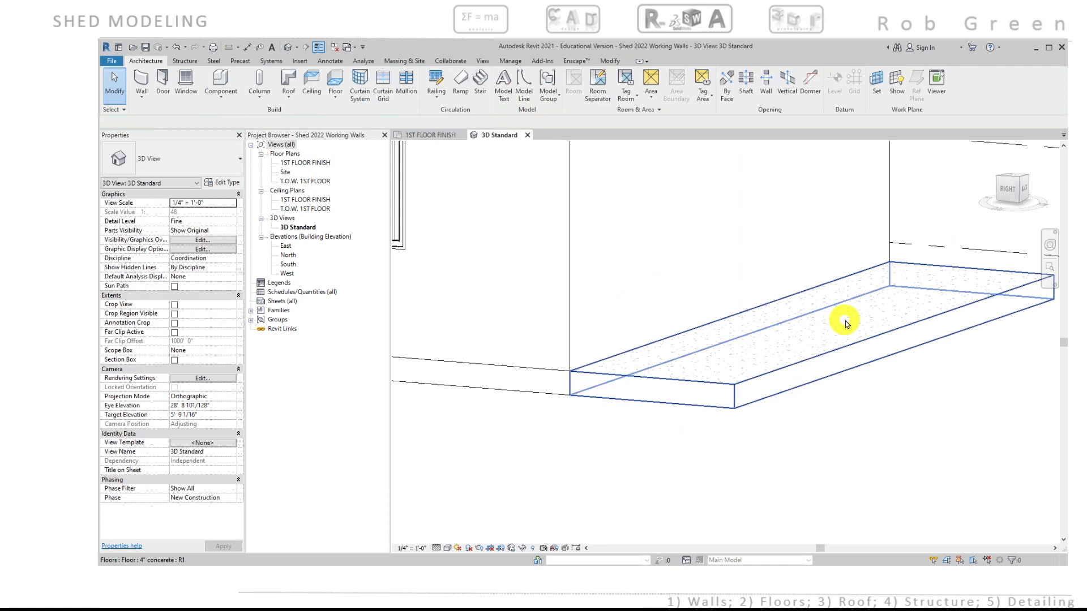
scroll(855, 418, "down", 2)
middle_click_drag(854, 418, 865, 425)
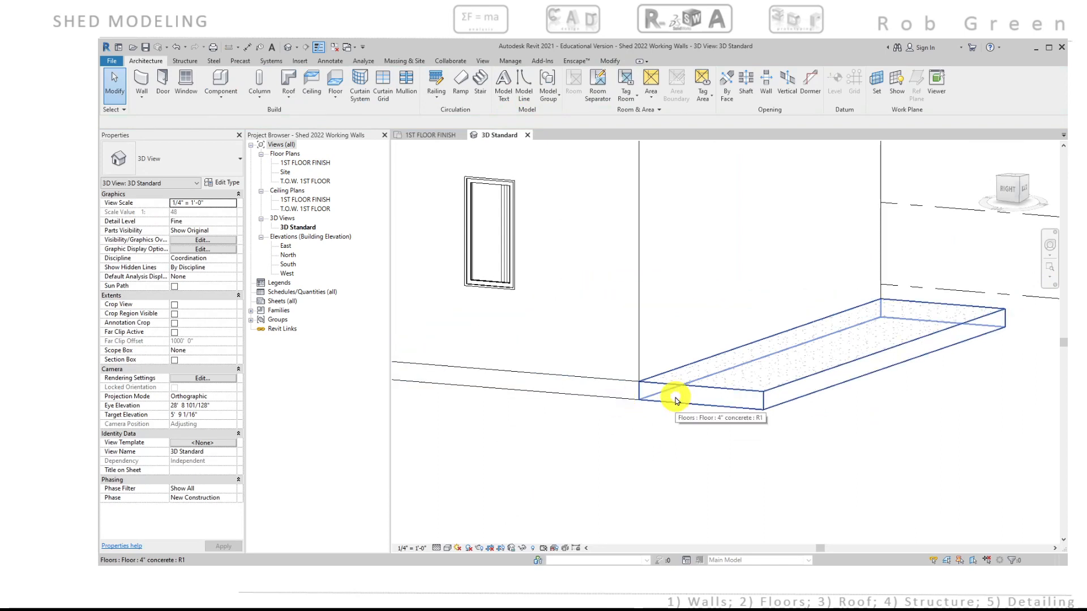
scroll(675, 401, "down", 2)
middle_click_drag(679, 398, 643, 436, "shift")
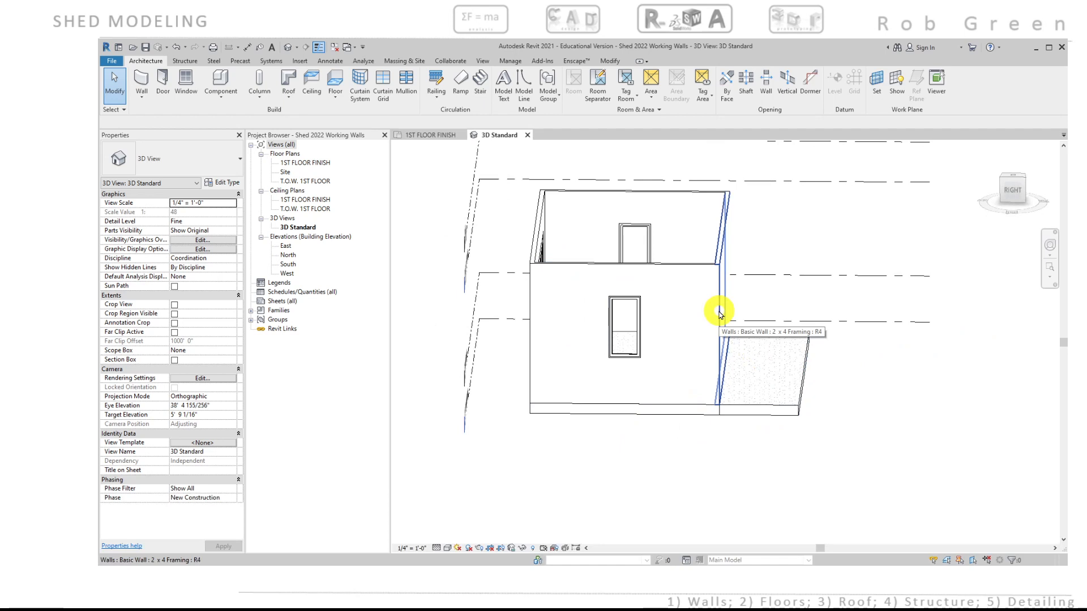
In the 1ST FLOOR FINISH plan, open the boundary sketch of the slab behind the grid B wall for editing
left_click(424, 135)
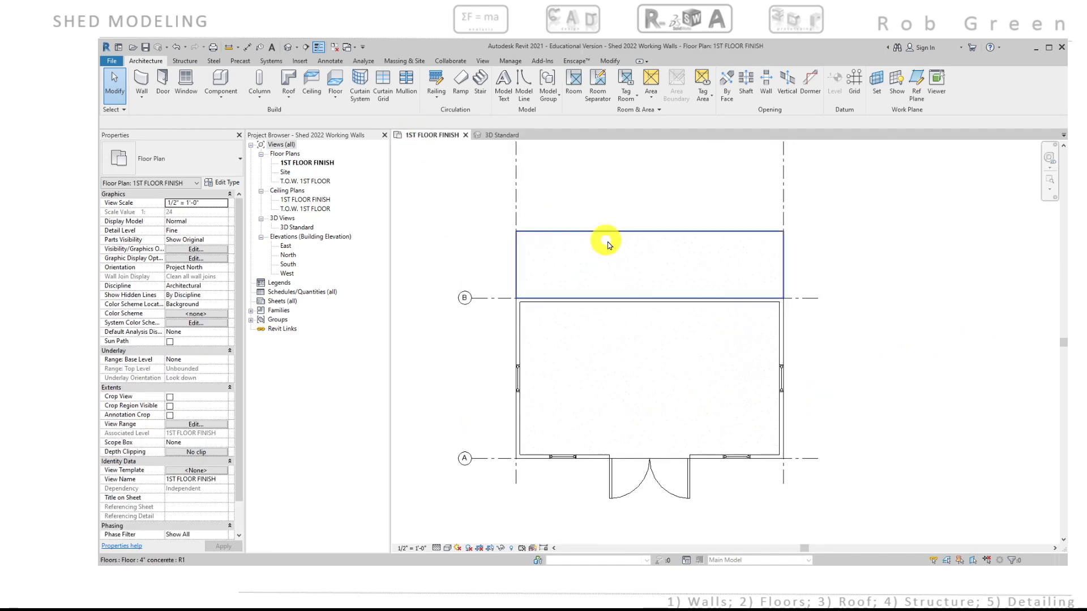
scroll(606, 242, "up", 2)
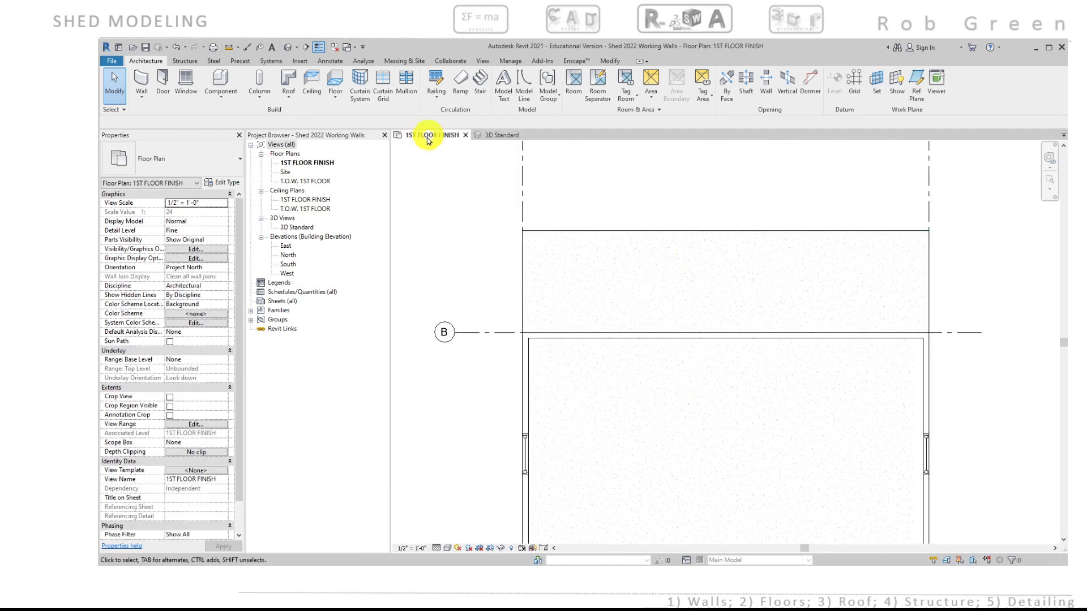
left_click(680, 232)
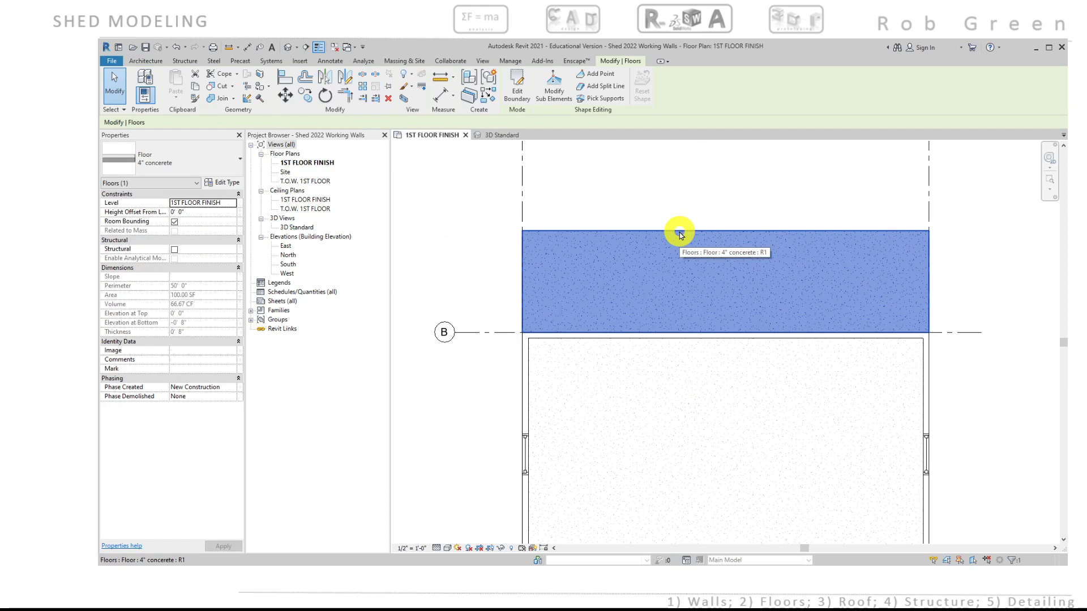
left_click(519, 82)
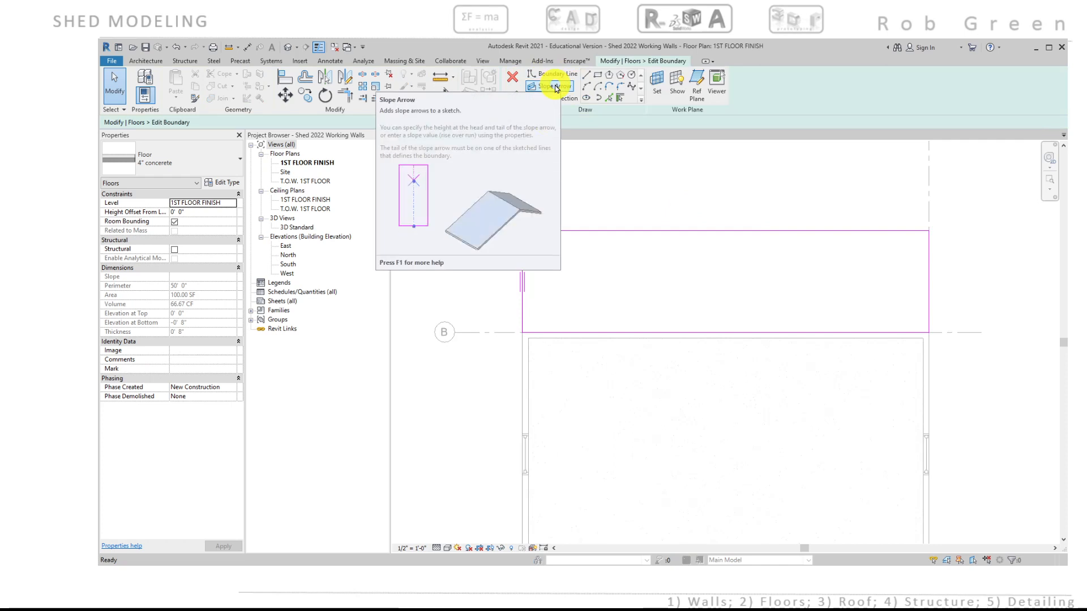
Draw a 5' slope arrow from the midpoint of the slab's grid B edge to the midpoint of its outer edge
left_click(556, 88)
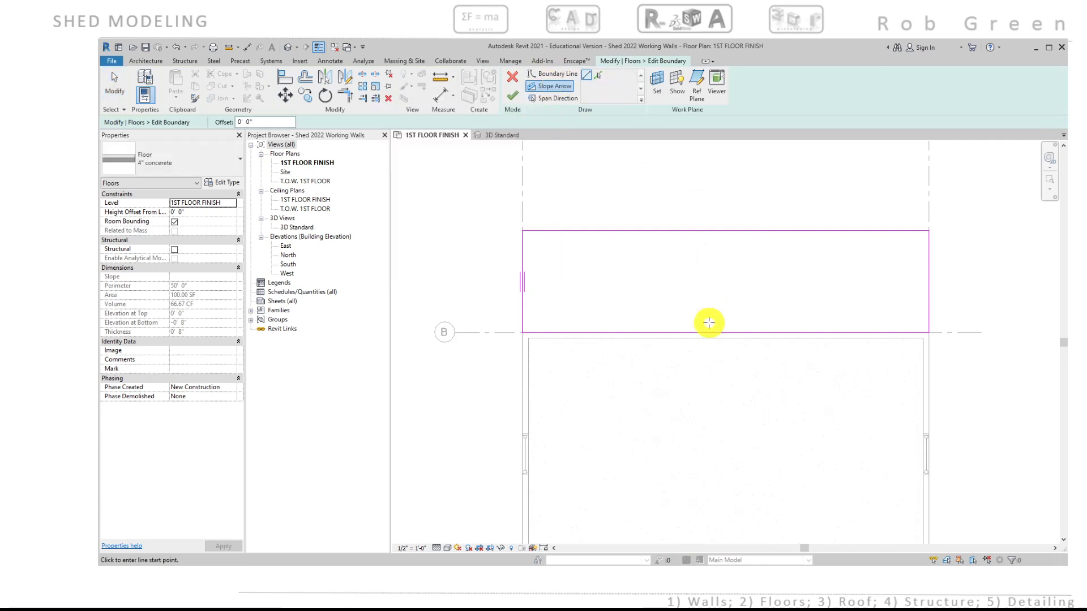
left_click(597, 77)
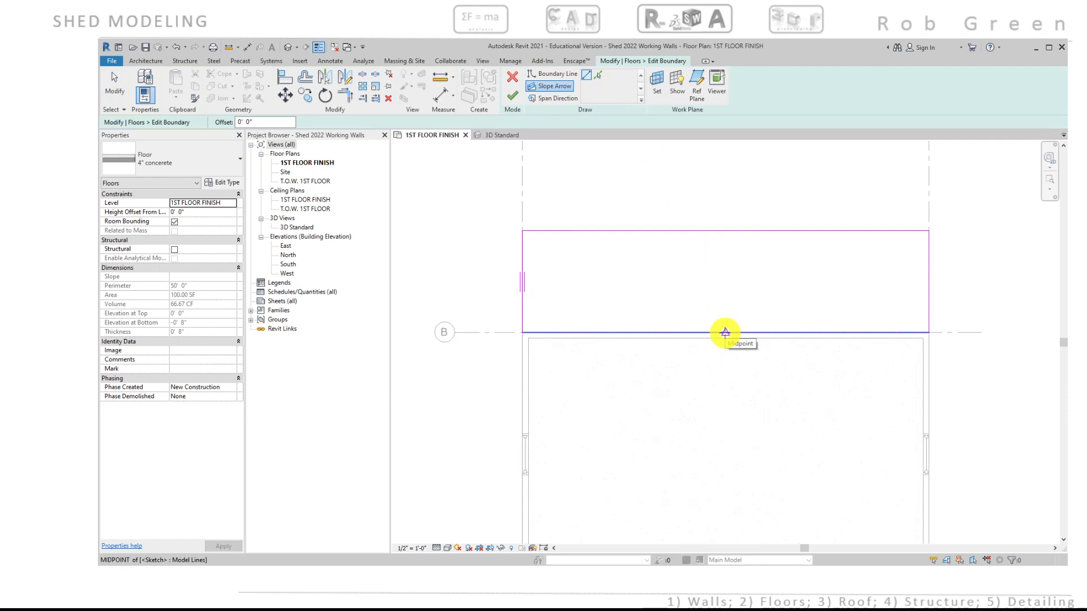
left_click(725, 333)
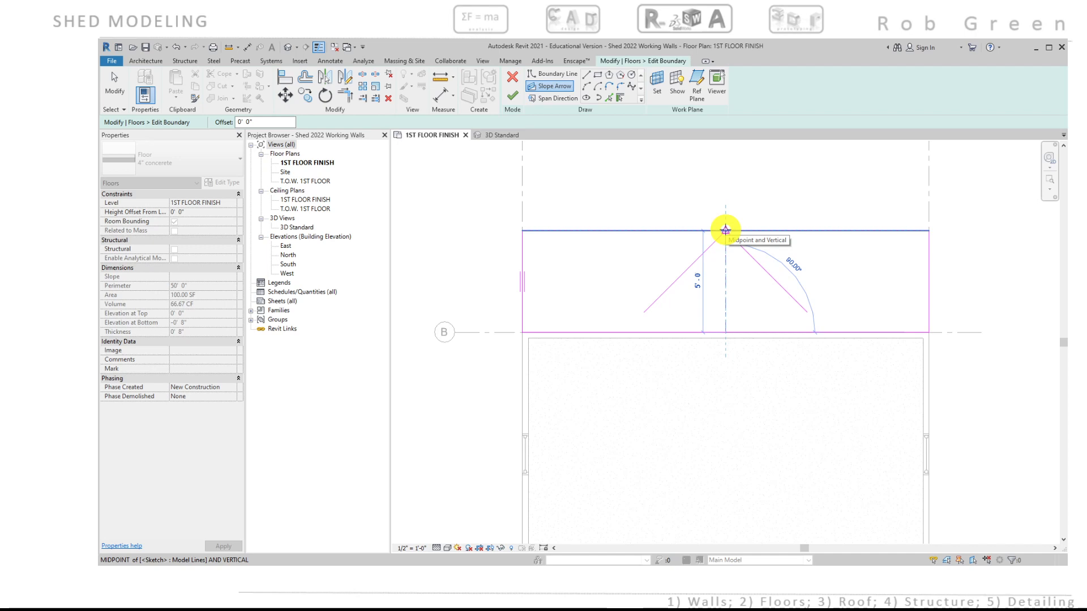
left_click(725, 230)
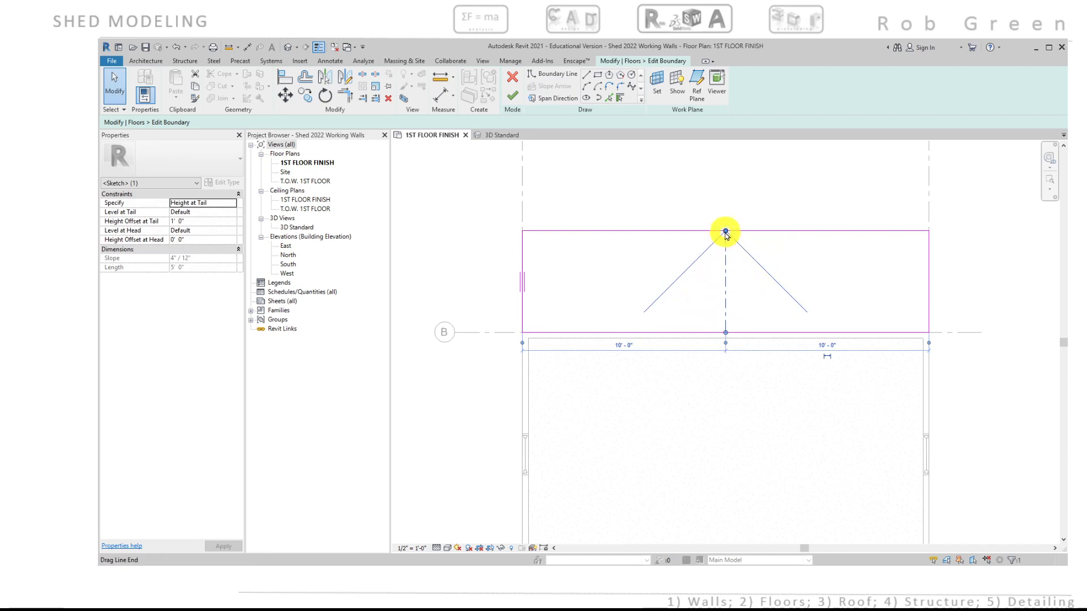
Try shifting the slope arrow's head along the slab's outer edge and return it to the edge's midpoint
left_click_drag(725, 232, 736, 231)
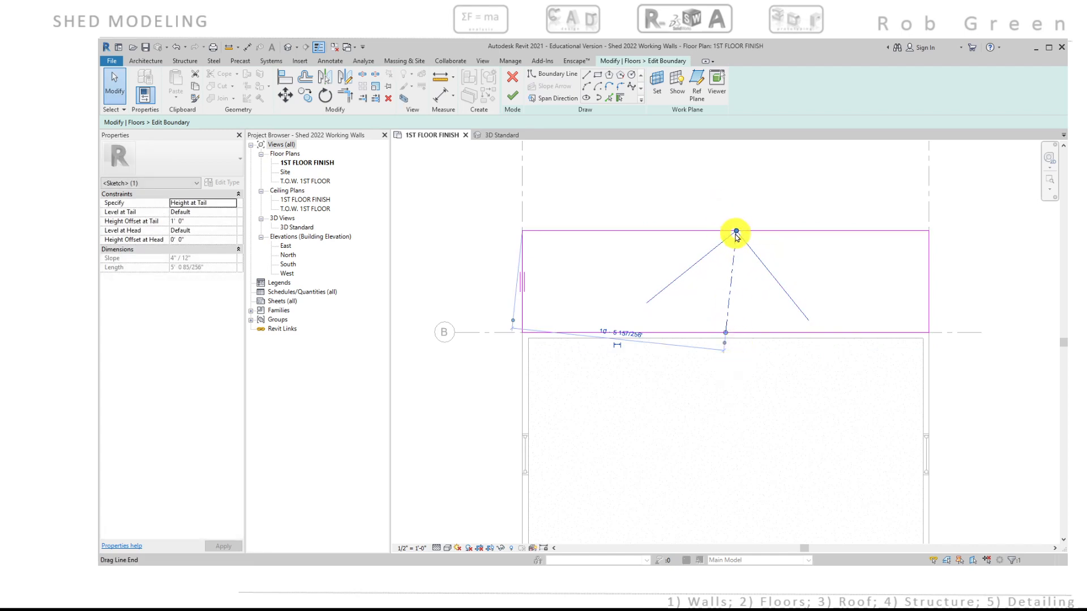
left_click_drag(736, 231, 758, 231)
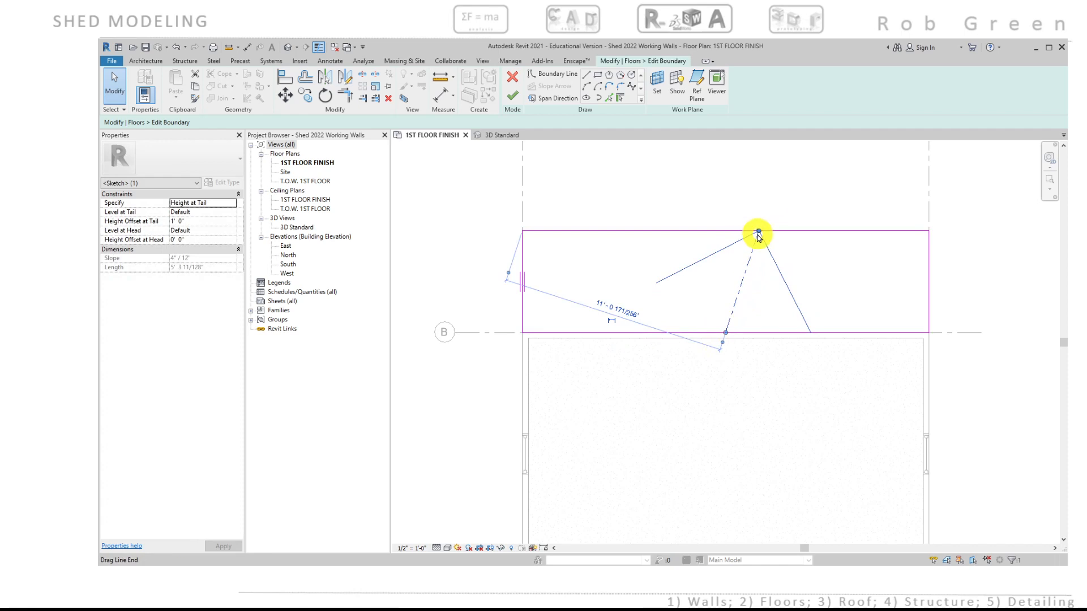
left_click_drag(758, 232, 725, 231)
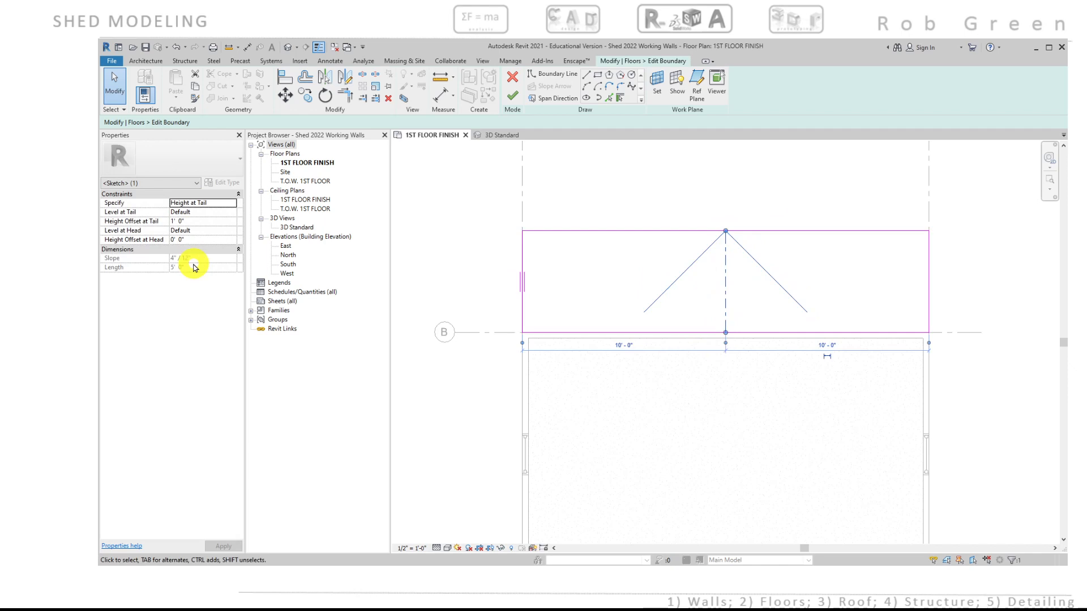
Specify the arrow by Slope with a 0' 0" height offset at tail, and delete the arrow from the sketch
left_click(234, 204)
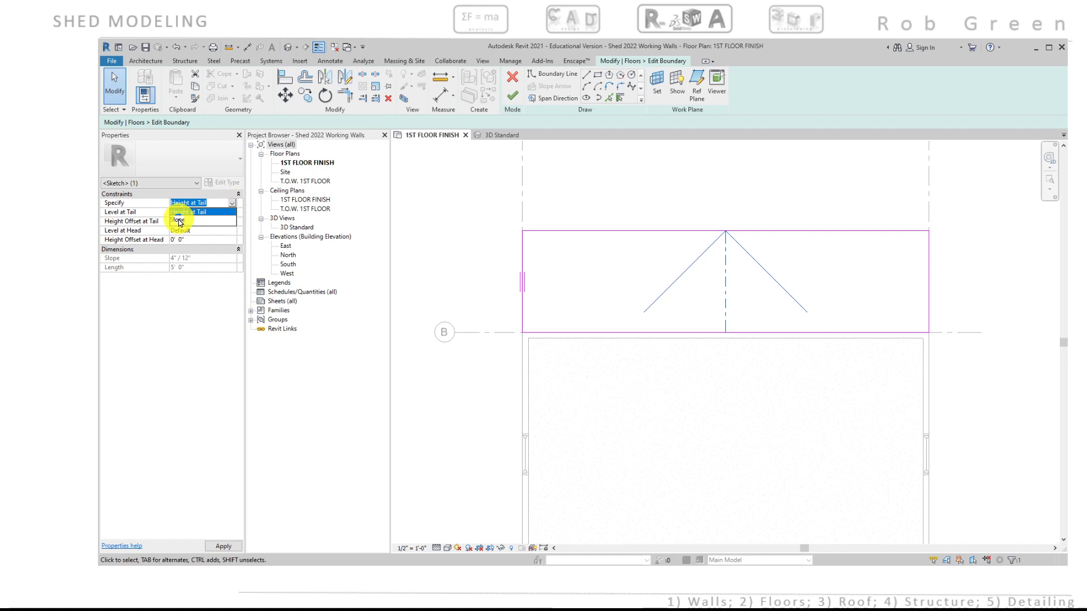
left_click(178, 220)
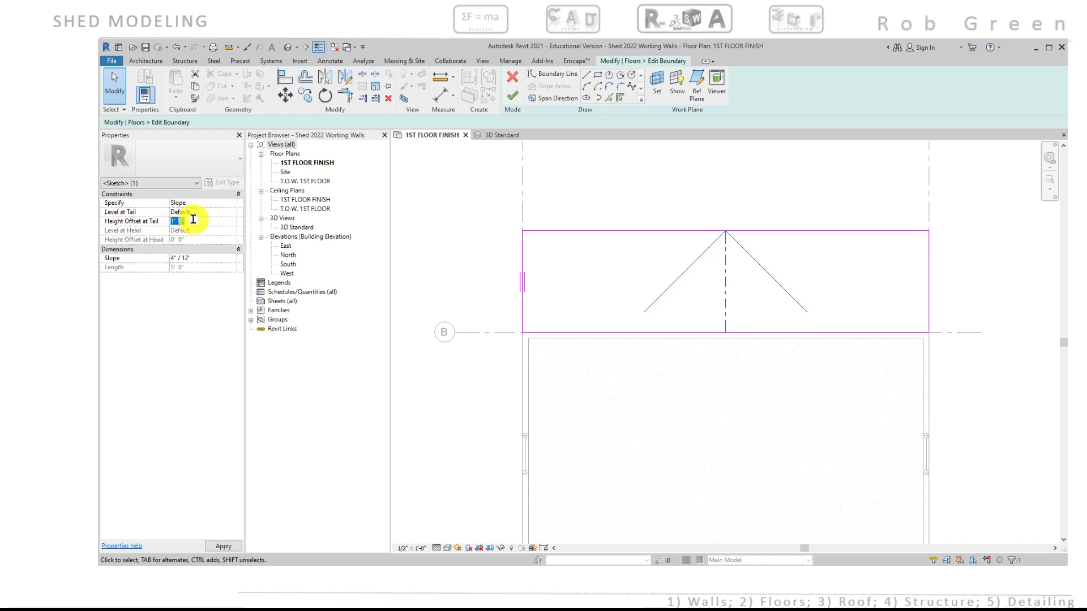
key("Return")
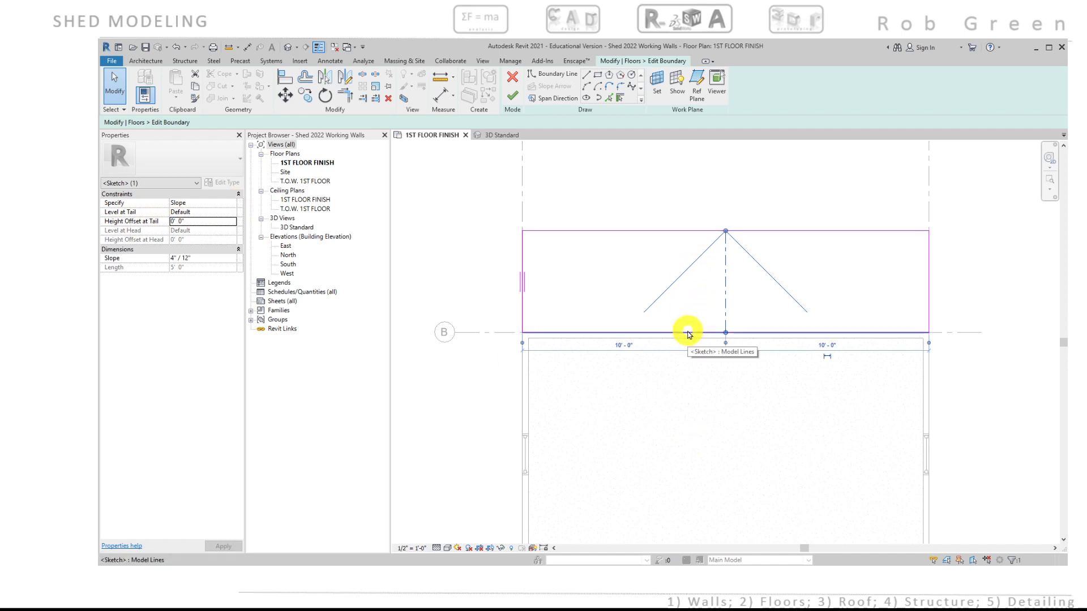
double_click(174, 258)
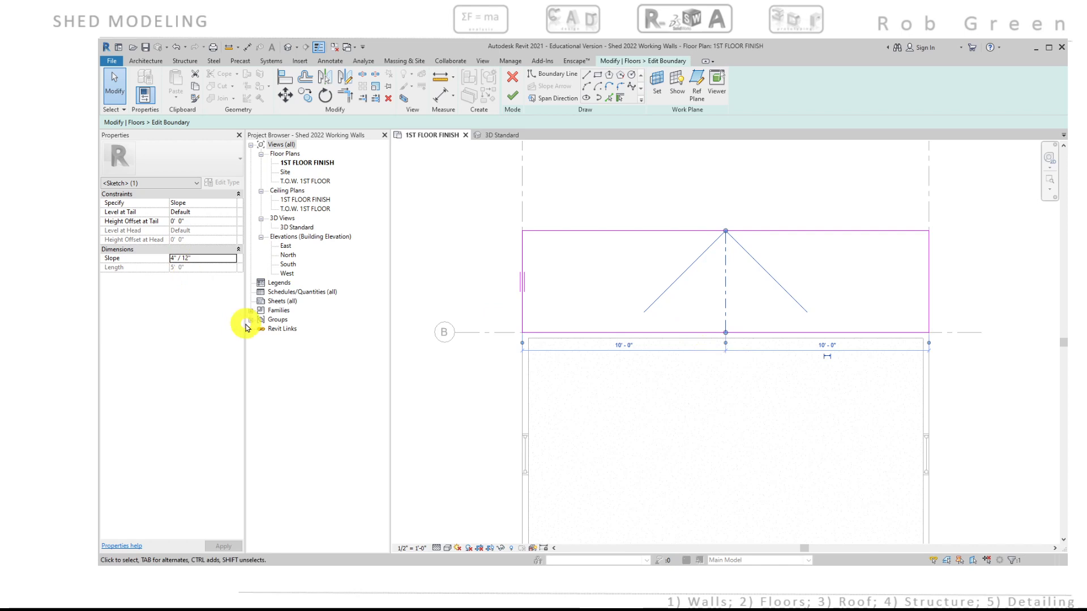
key("Delete")
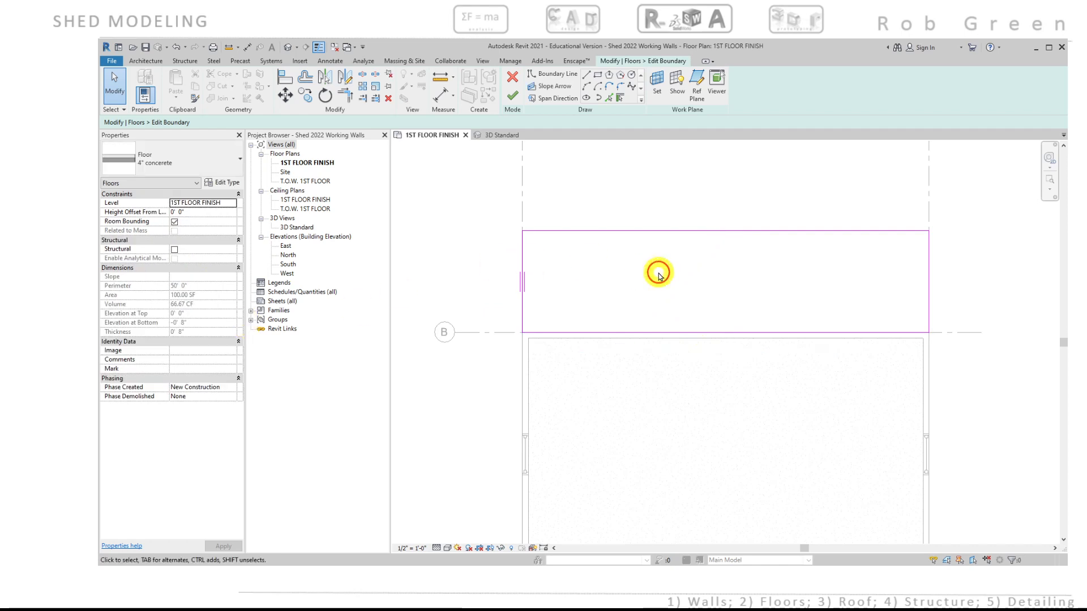
Redraw the 5' slope arrow perpendicular to the wall, its tail at the grid B edge's midpoint and its head at the outer edge's midpoint
left_click(554, 85)
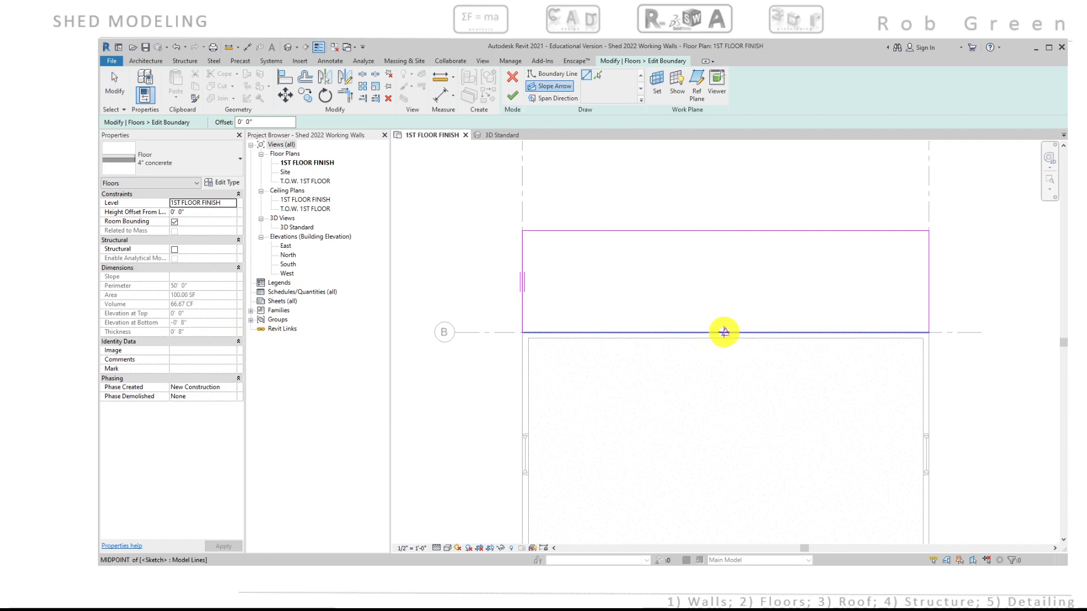
left_click(724, 331)
left_click(727, 232)
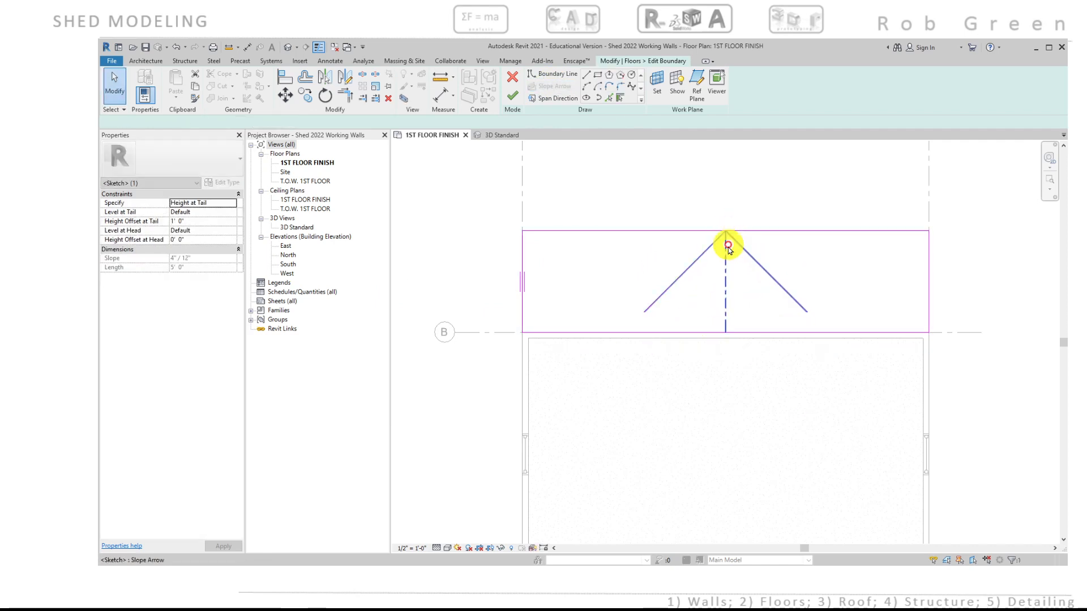
key("Escape")
key("Escape")
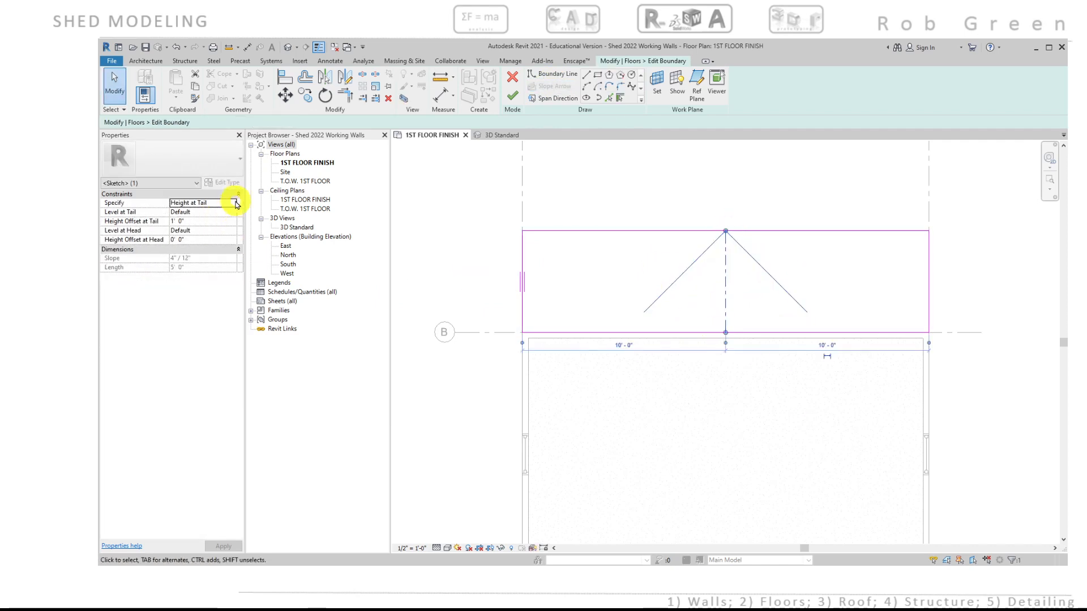
Specify the arrow by Slope with a 0' 0" tail offset and a slope of -1/4" / 12", and finish the slab's boundary sketch
left_click(236, 202)
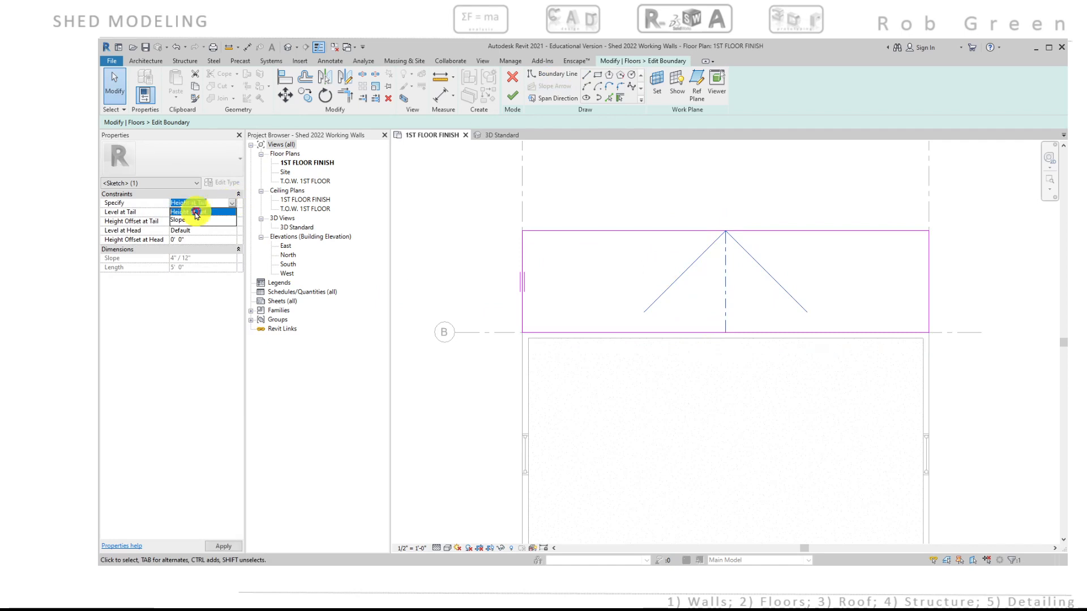
left_click(180, 221)
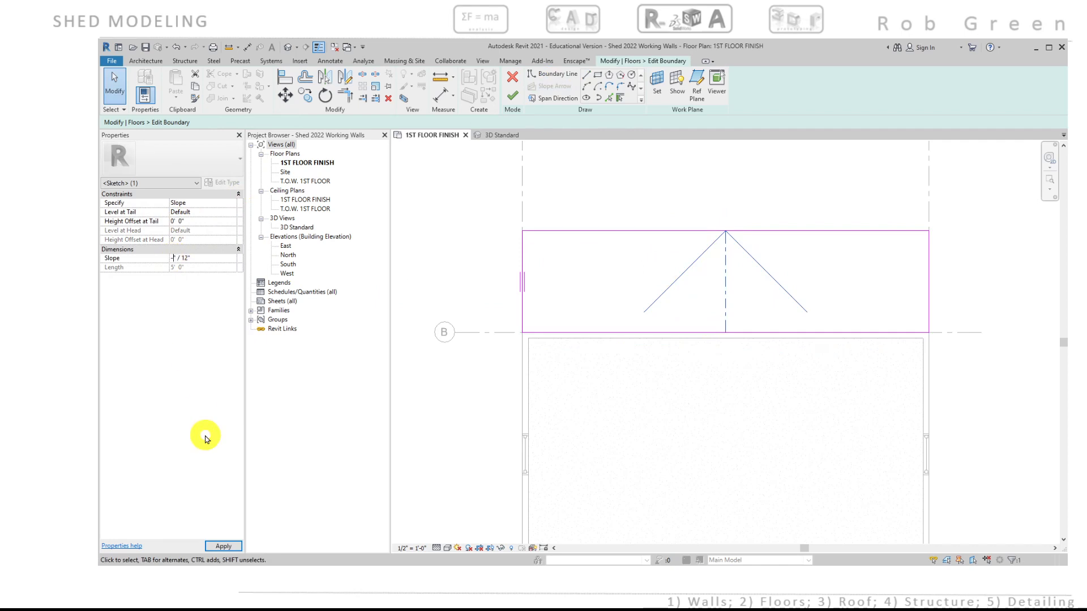
type(".25")
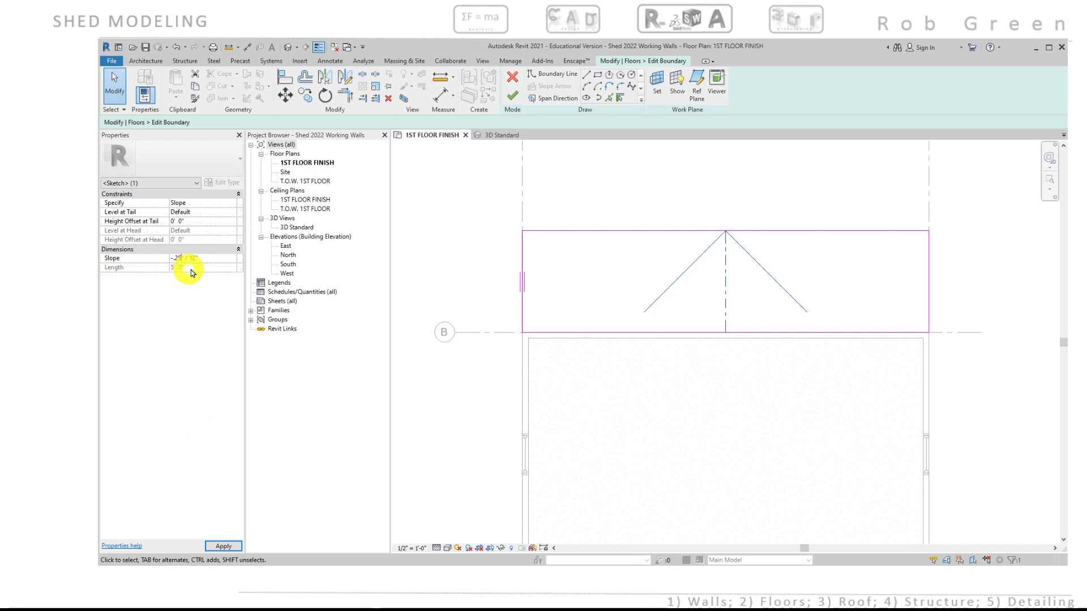
left_click(220, 546)
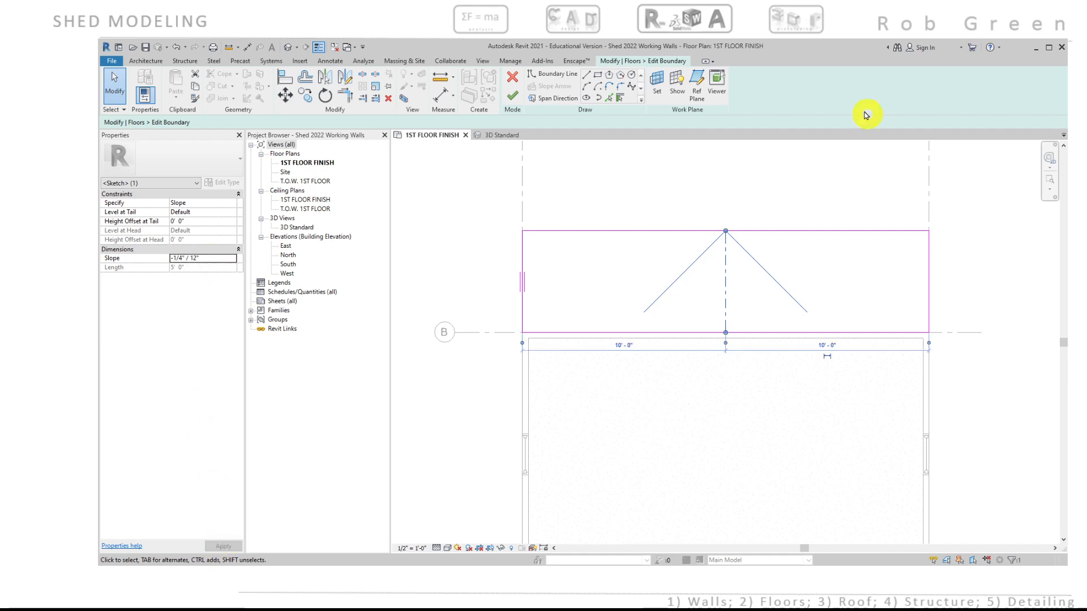
left_click(514, 97)
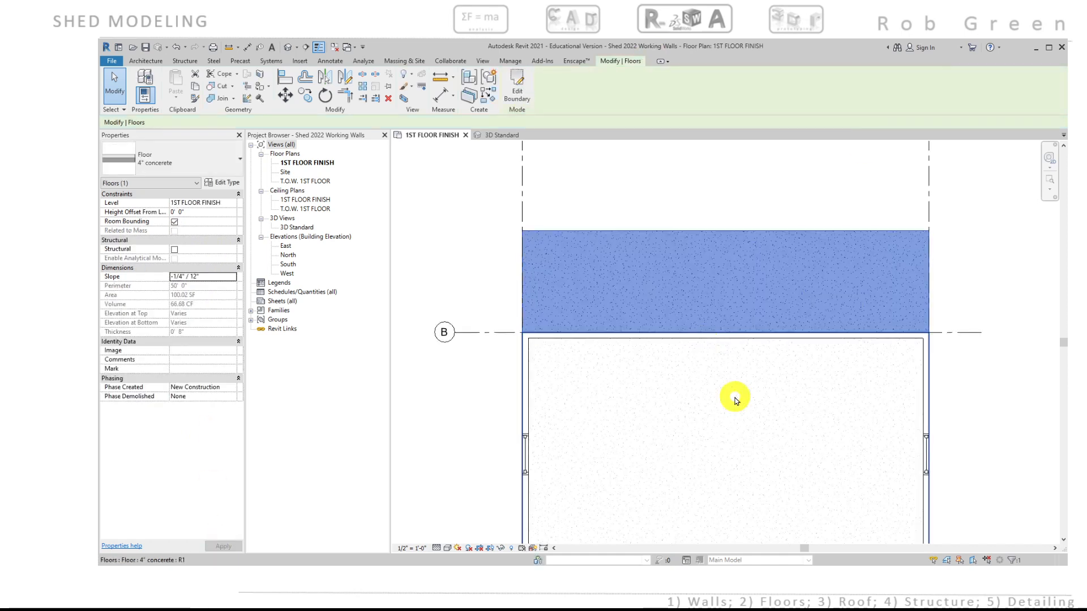
left_click(999, 428)
scroll(928, 436, "down", 4)
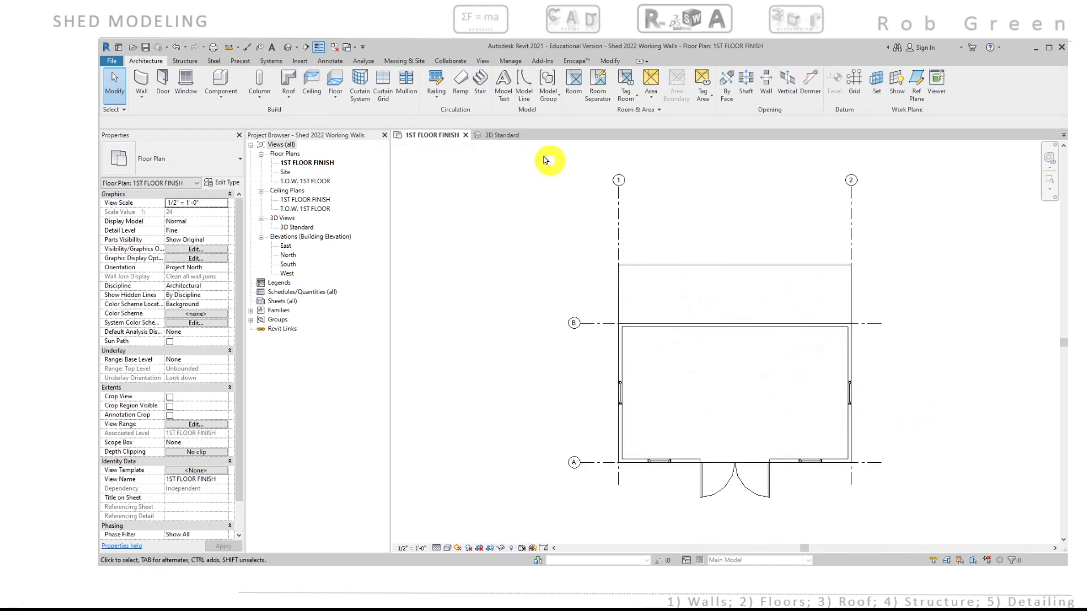
Examine the rear slab's slope away from the shed in the 3D Standard view, from the side and from the front
left_click(501, 136)
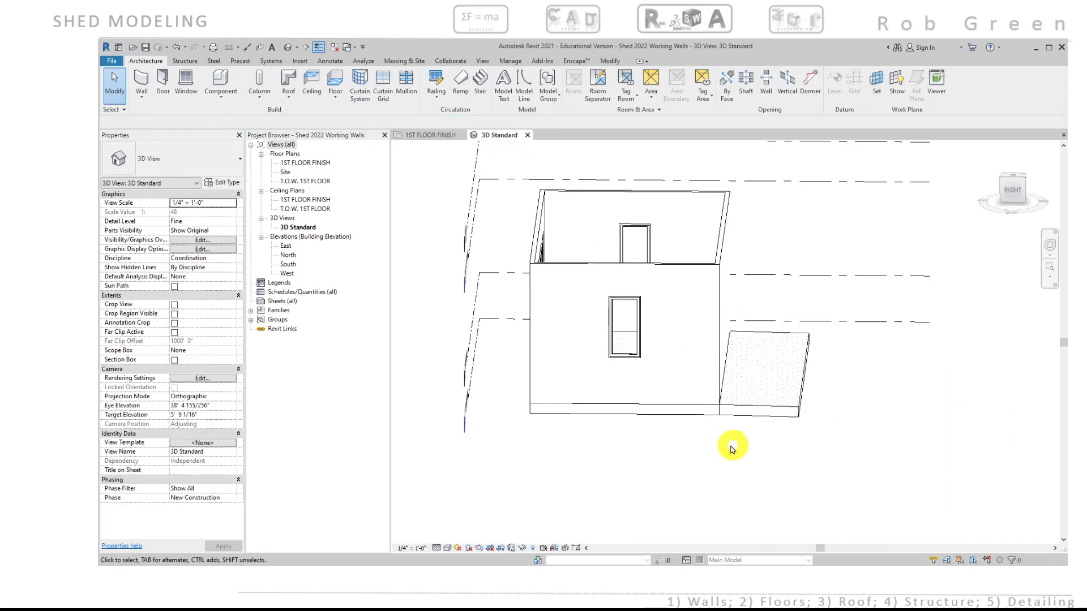
middle_click_drag(693, 447, 698, 390, "shift")
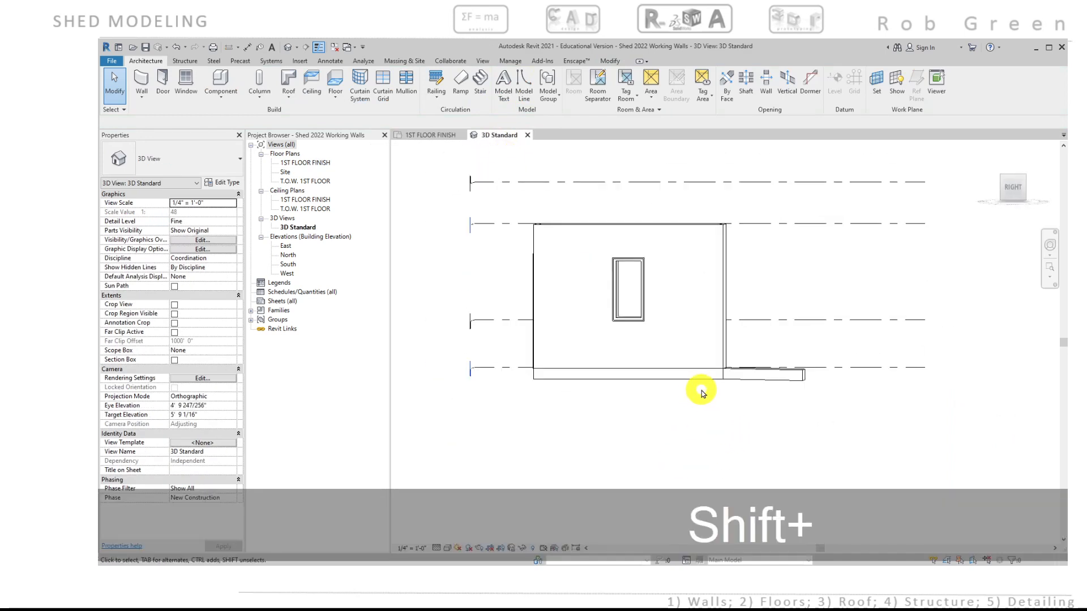
scroll(701, 392, "up", 3)
middle_click_drag(711, 335, 679, 320, "shift")
middle_click_drag(933, 326, 837, 335, "shift")
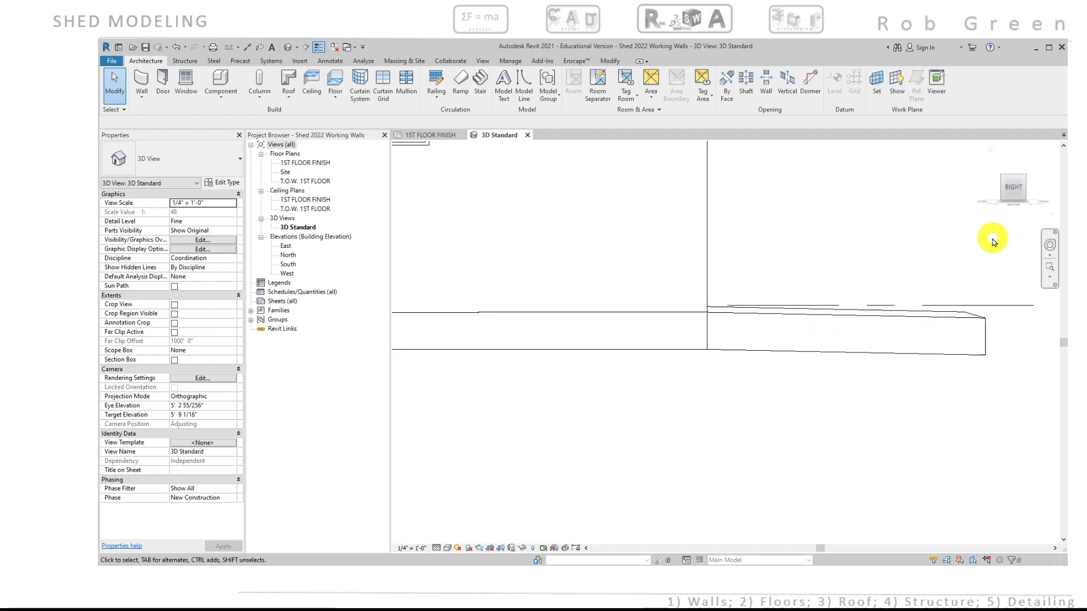
scroll(994, 242, "down", 5)
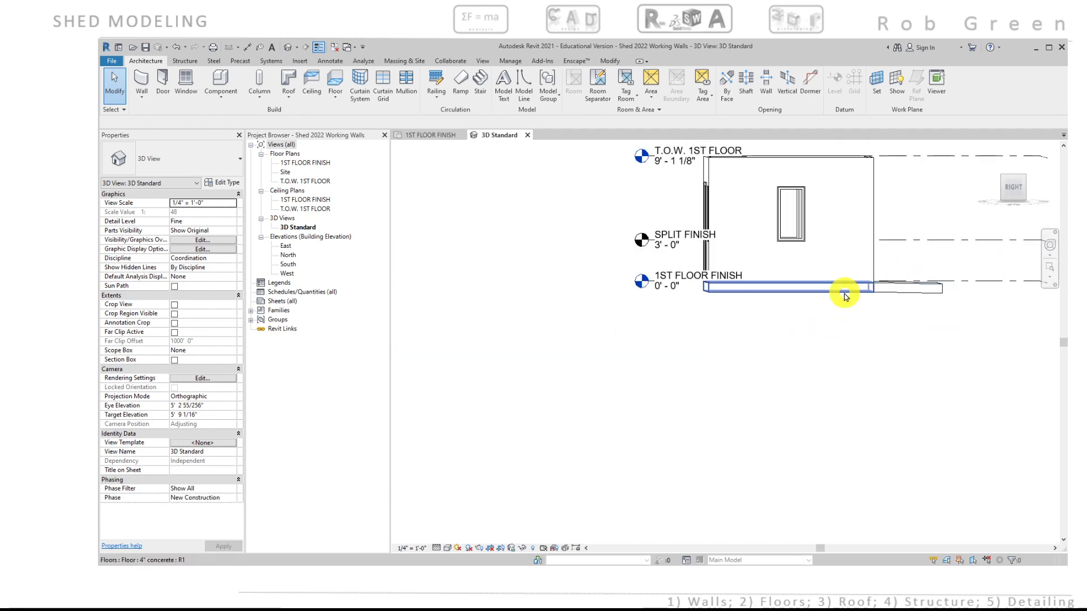
middle_click_drag(795, 262, 697, 330, "shift")
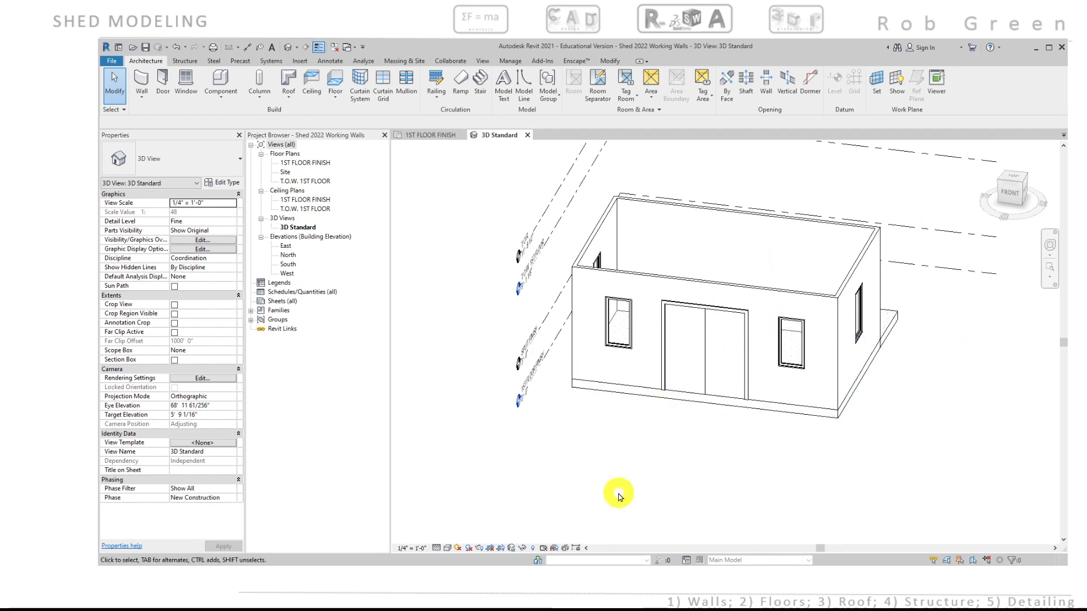
key("ctrl+a")
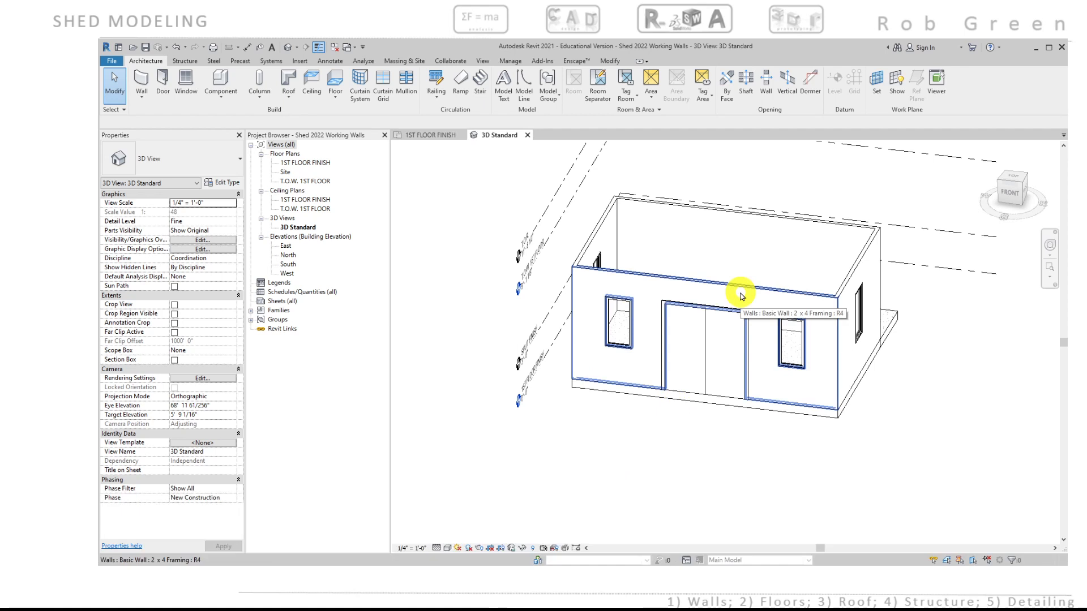
Start an architectural floor in the 1ST FLOOR FINISH plan and draw its left edge 6' outward from the double door's left endpoint on grid A
left_click(425, 136)
middle_click_drag(755, 499, 755, 432)
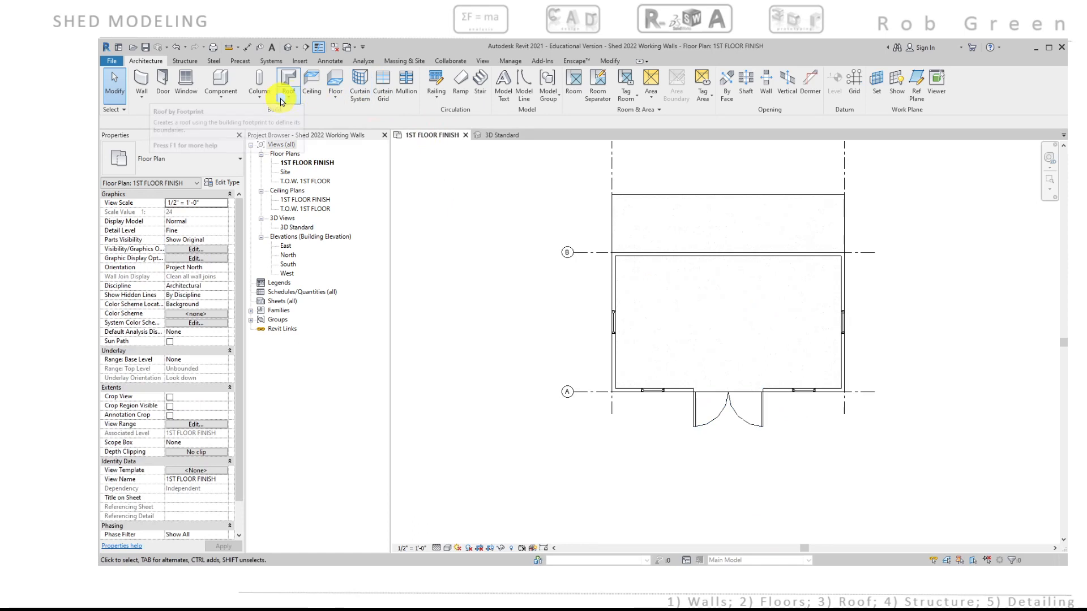
left_click(335, 93)
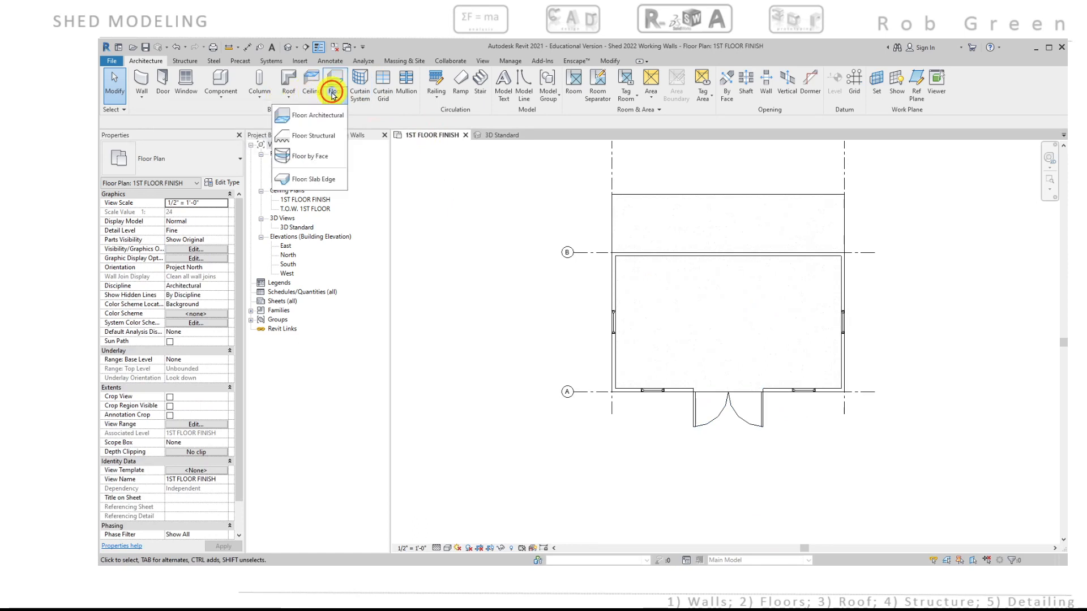
left_click(313, 124)
scroll(734, 442, "up", 2)
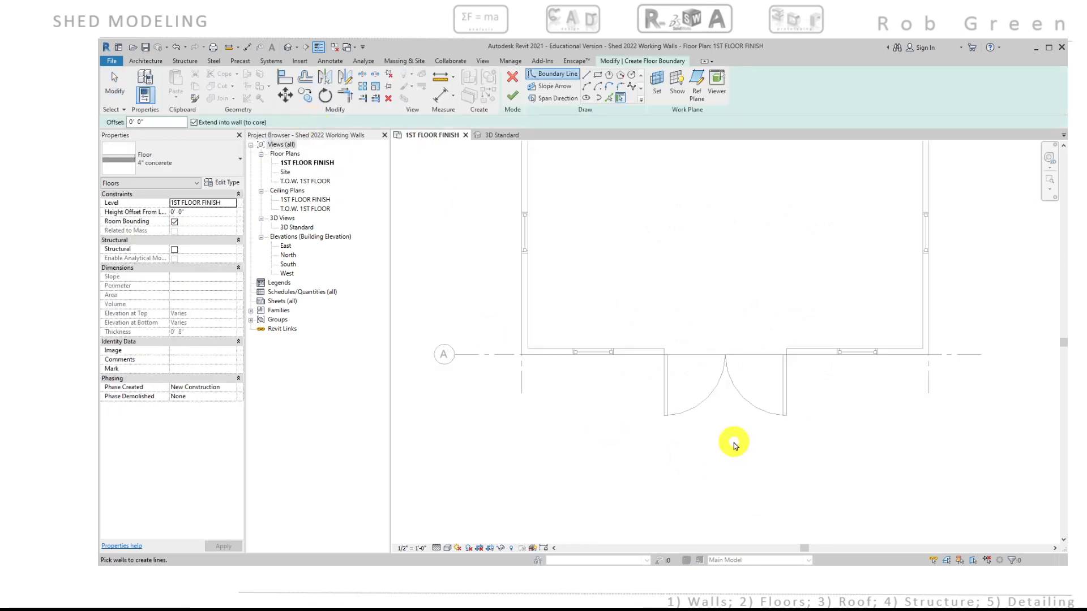
scroll(733, 443, "up", 1)
middle_click_drag(734, 442, 708, 428)
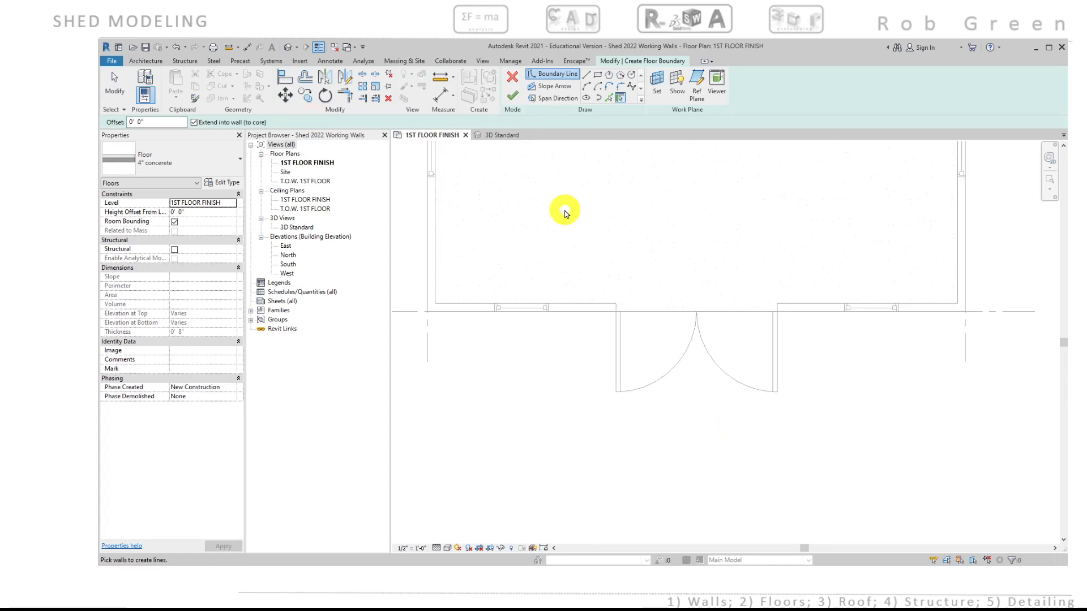
left_click(586, 83)
scroll(614, 314, "up", 2)
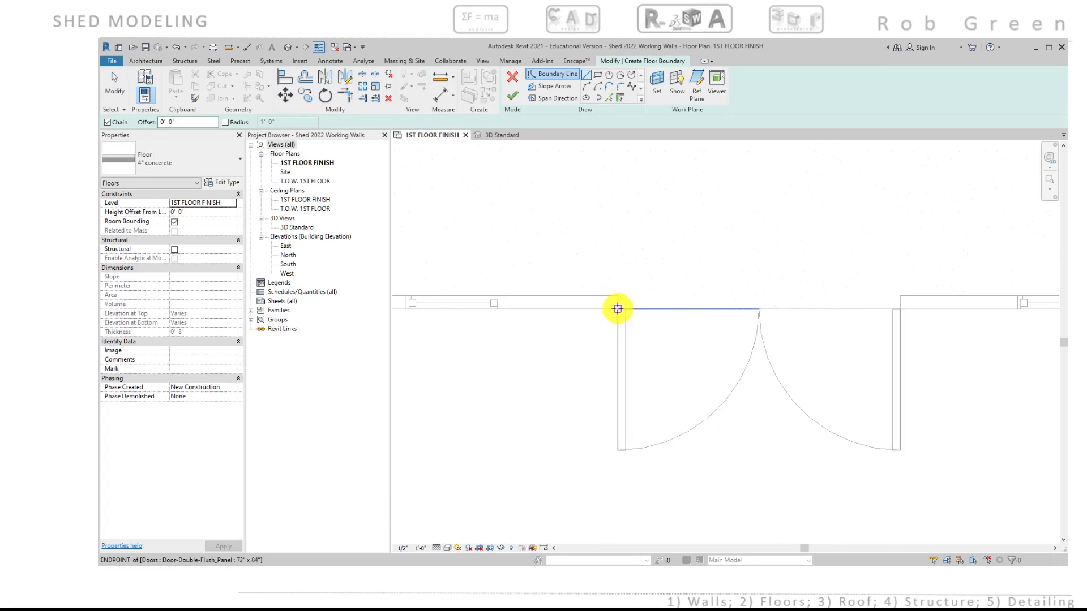
left_click(618, 309)
scroll(618, 311, "down", 2)
middle_click_drag(618, 321, 631, 241)
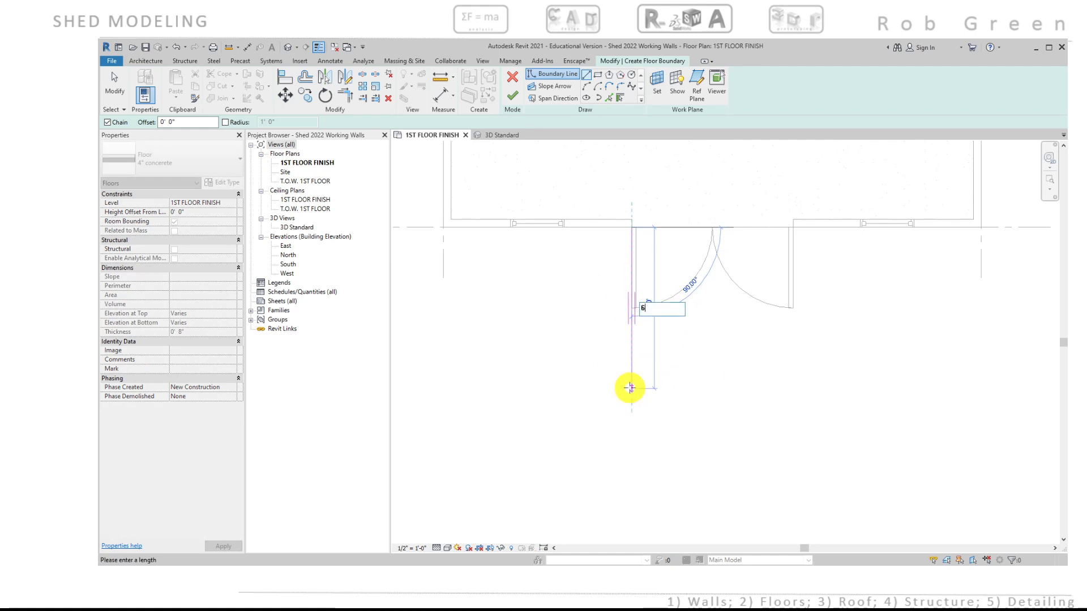
key("Return")
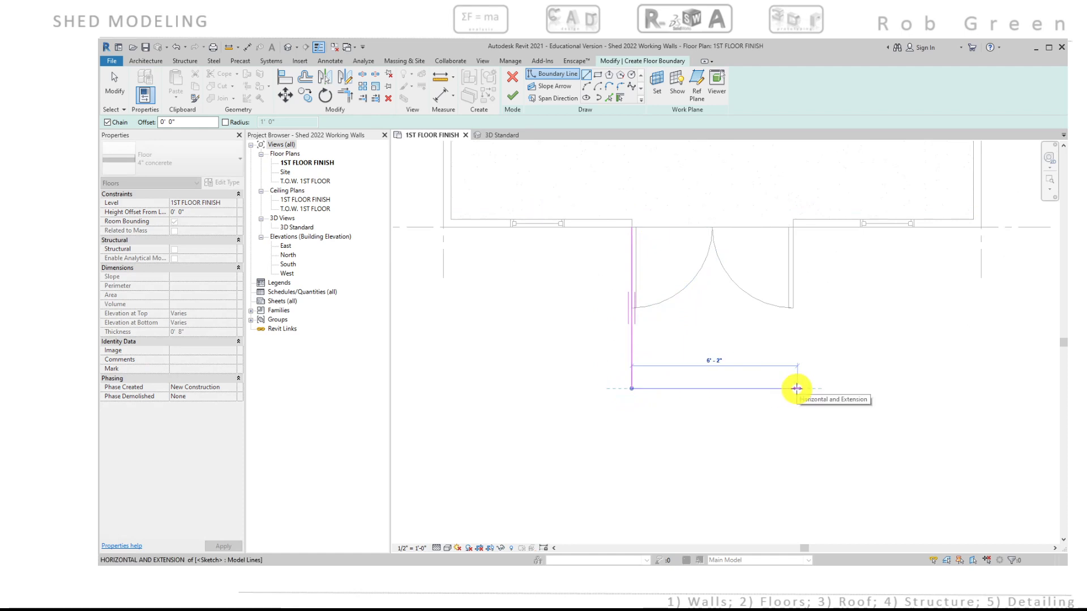
Draw the slab's front edge past the door's right side, a right edge parallel to the left one, and a closing edge along the door opening
left_click(821, 389)
key("Escape")
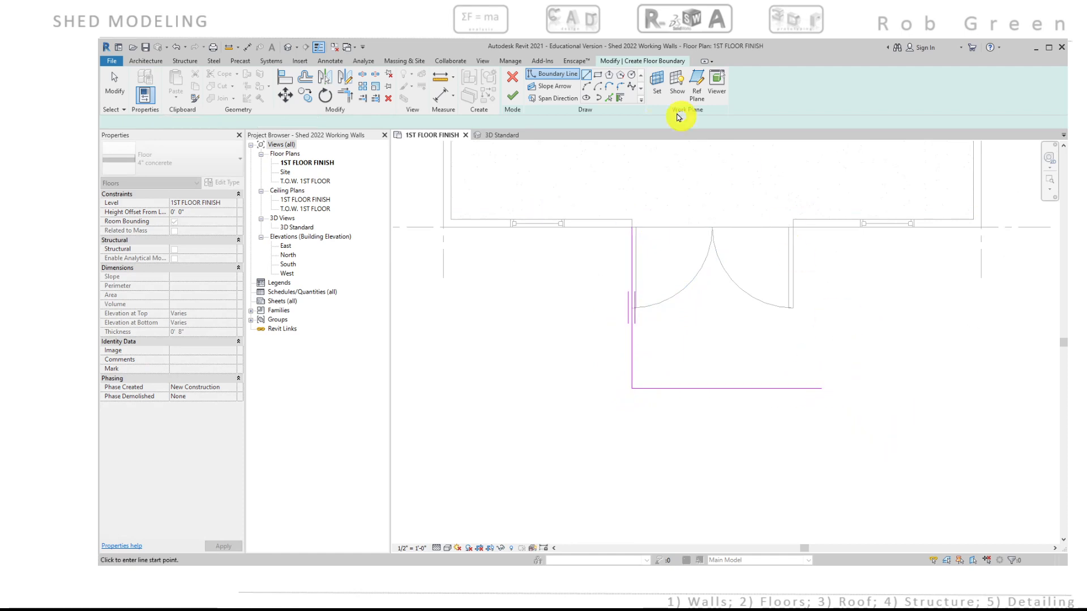
left_click(795, 227)
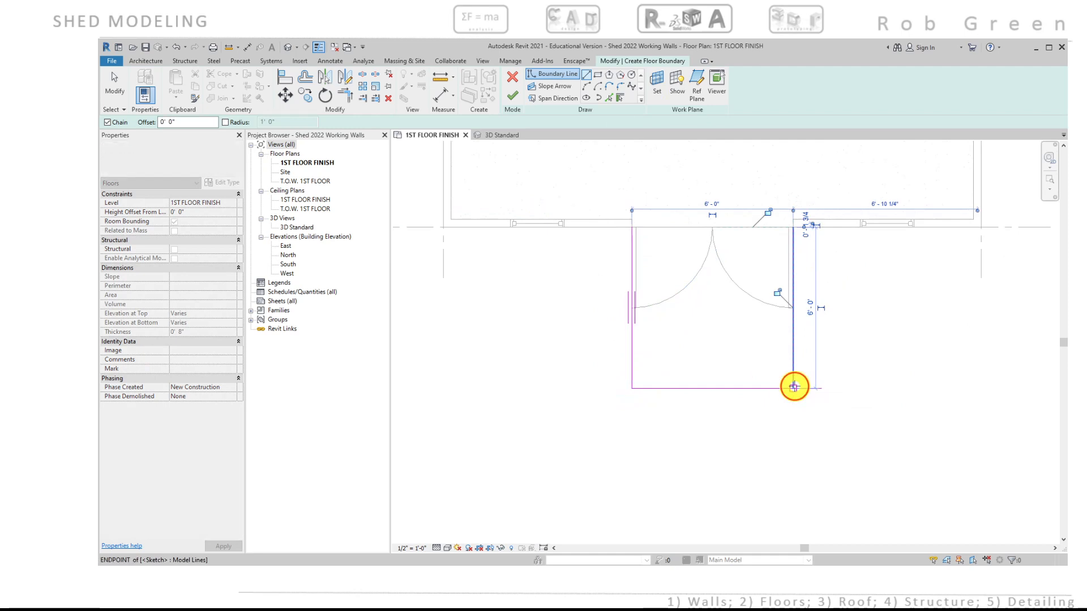
left_click(794, 387)
key("Escape")
scroll(734, 268, "up", 2)
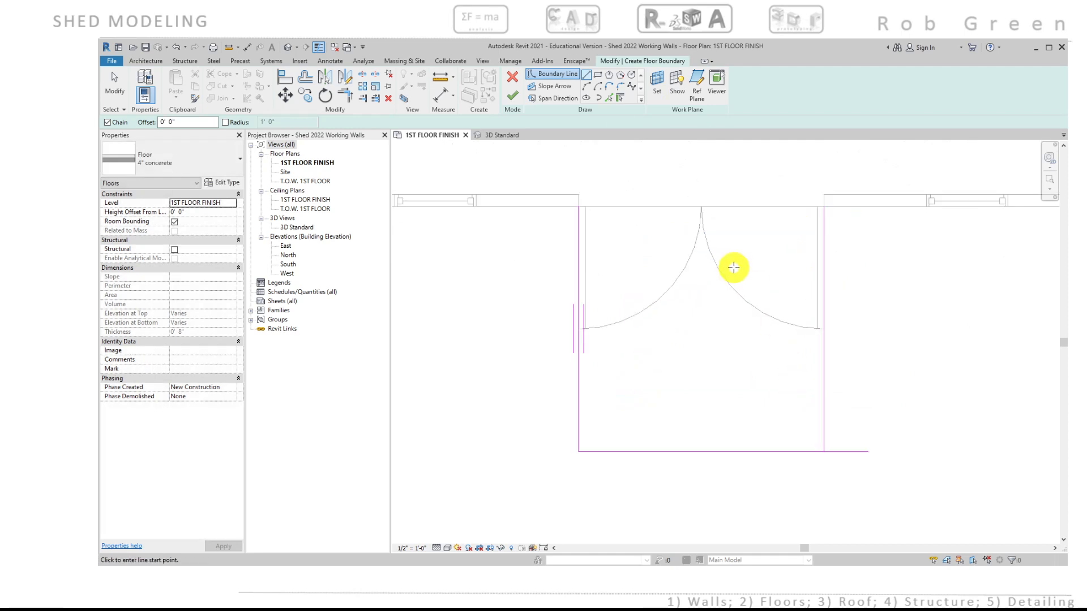
left_click(578, 206)
left_click(828, 206)
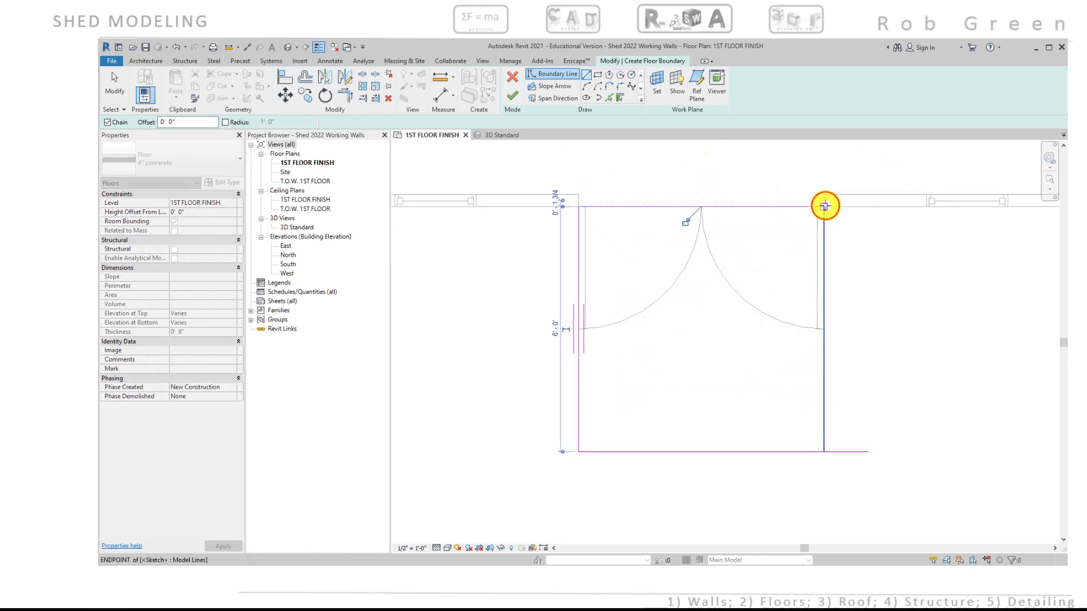
Trim the front edge's overhang to a corner with the right edge and finish the slab's boundary sketch
left_click(344, 95)
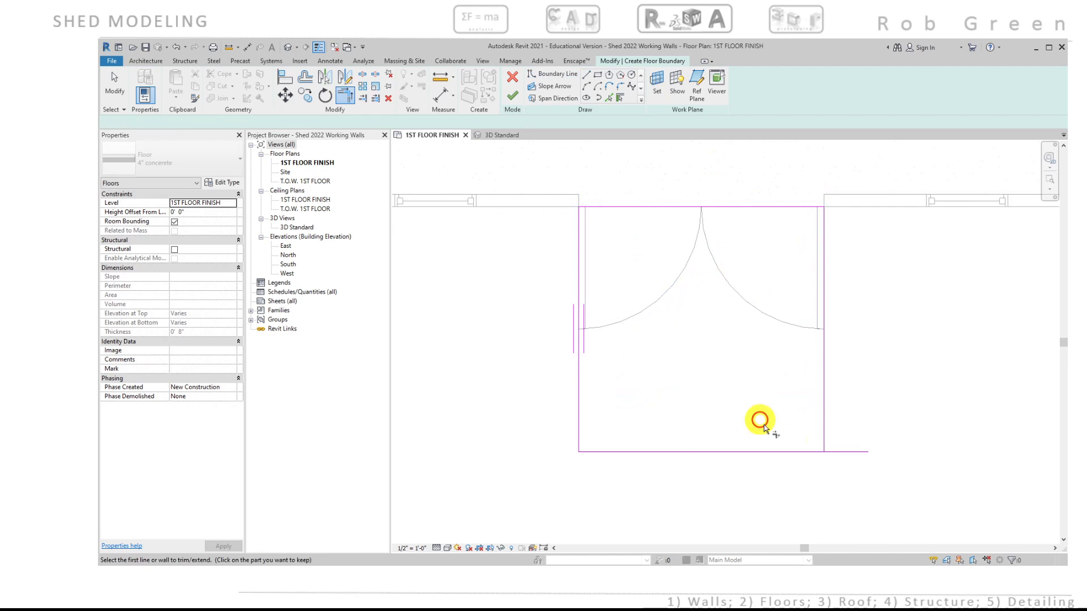
left_click(797, 451)
left_click(824, 432)
scroll(894, 433, "down", 2)
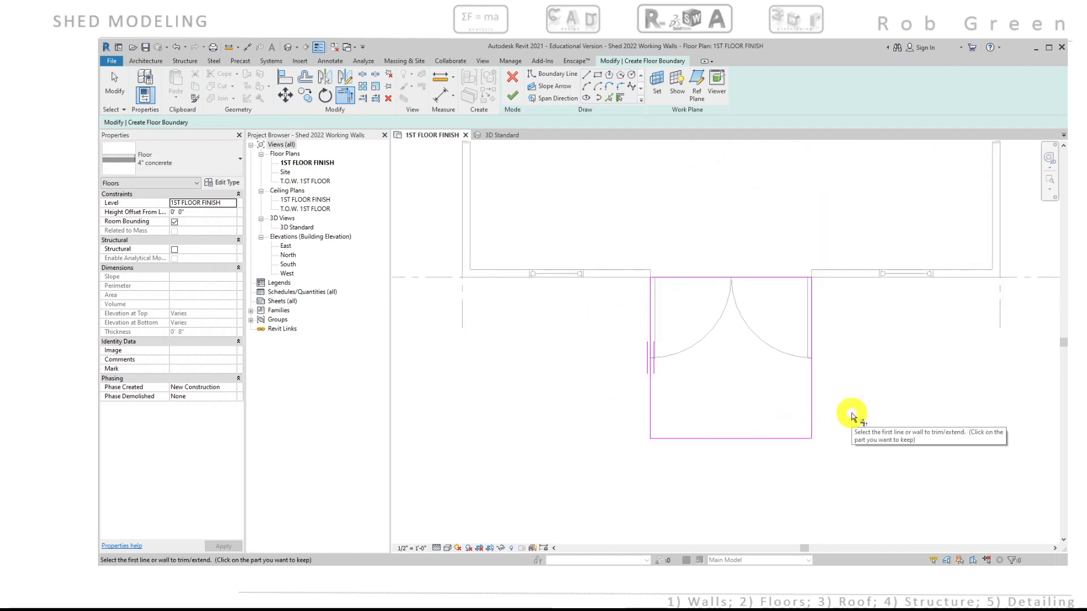
left_click(512, 95)
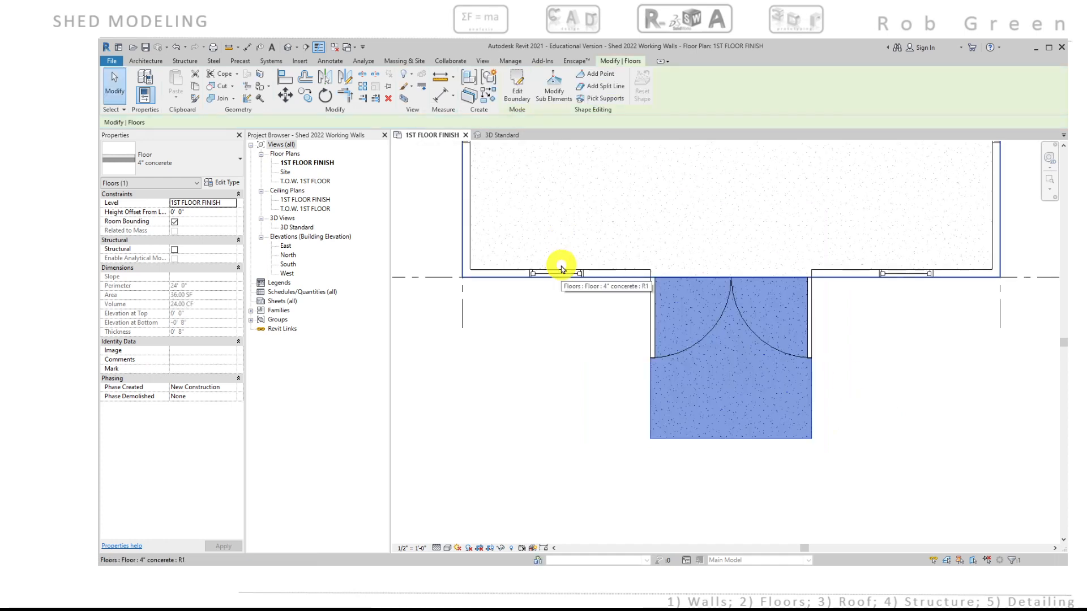
Edit the front slab's boundary and add a 6' slope arrow from the door-side edge's midpoint to the outer edge's midpoint
left_click(498, 134)
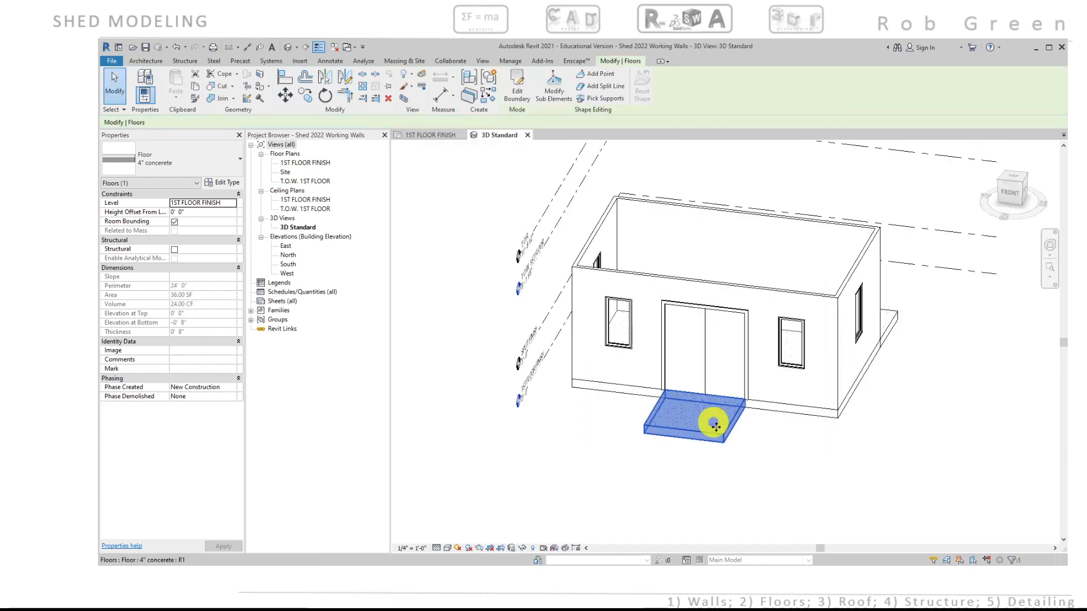
middle_click_drag(723, 436, 696, 417, "shift")
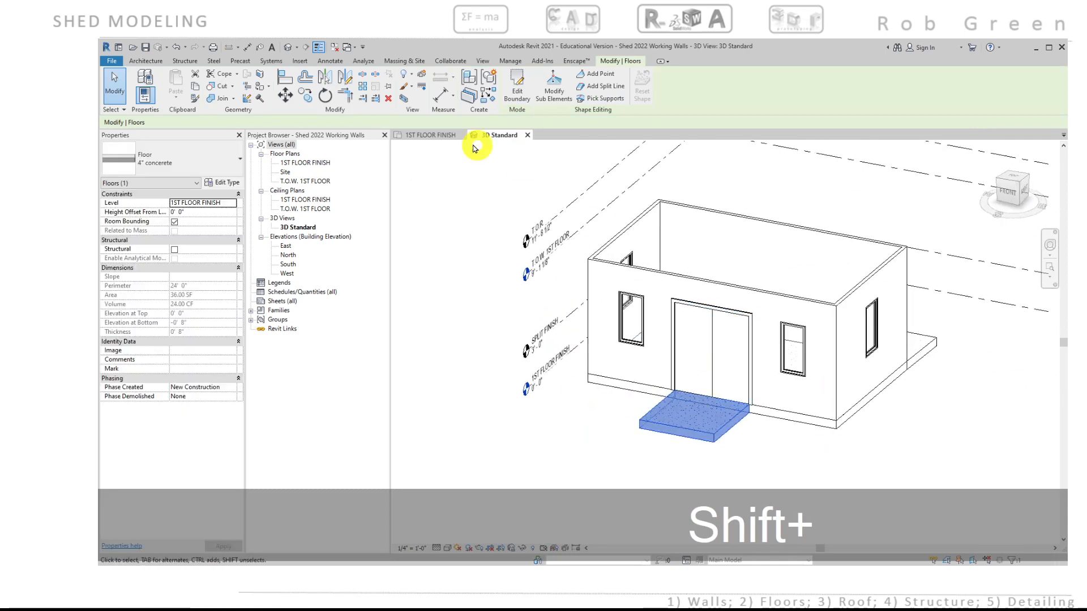
left_click(431, 135)
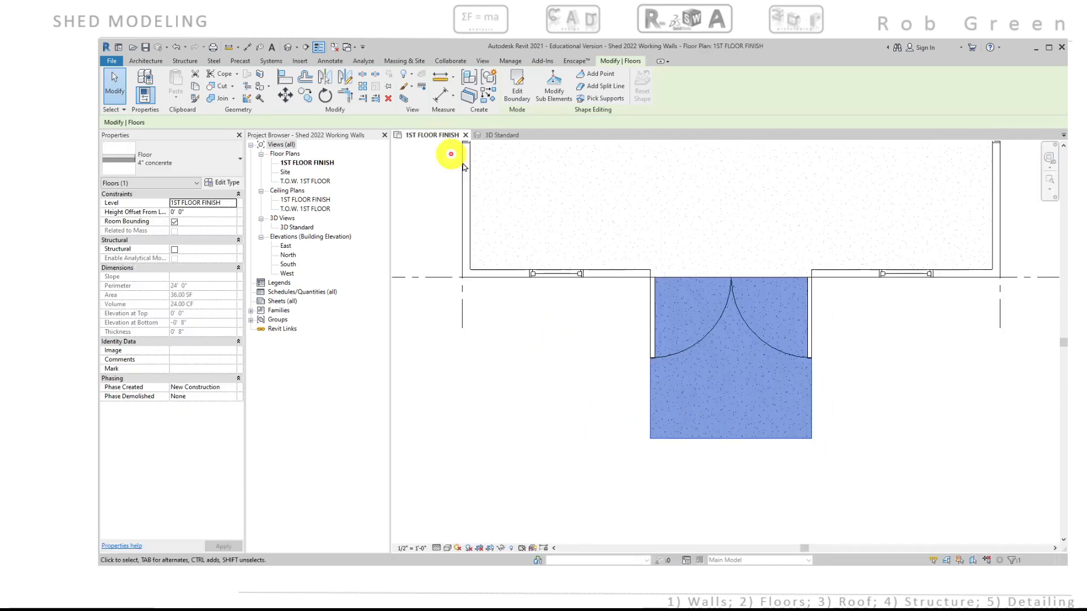
left_click(514, 86)
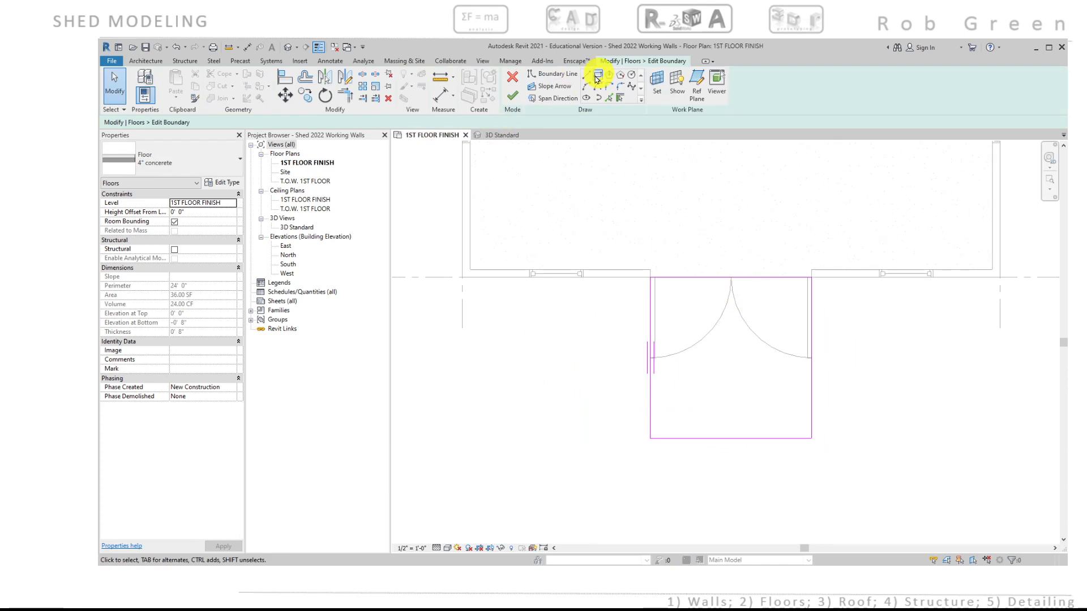
left_click(562, 88)
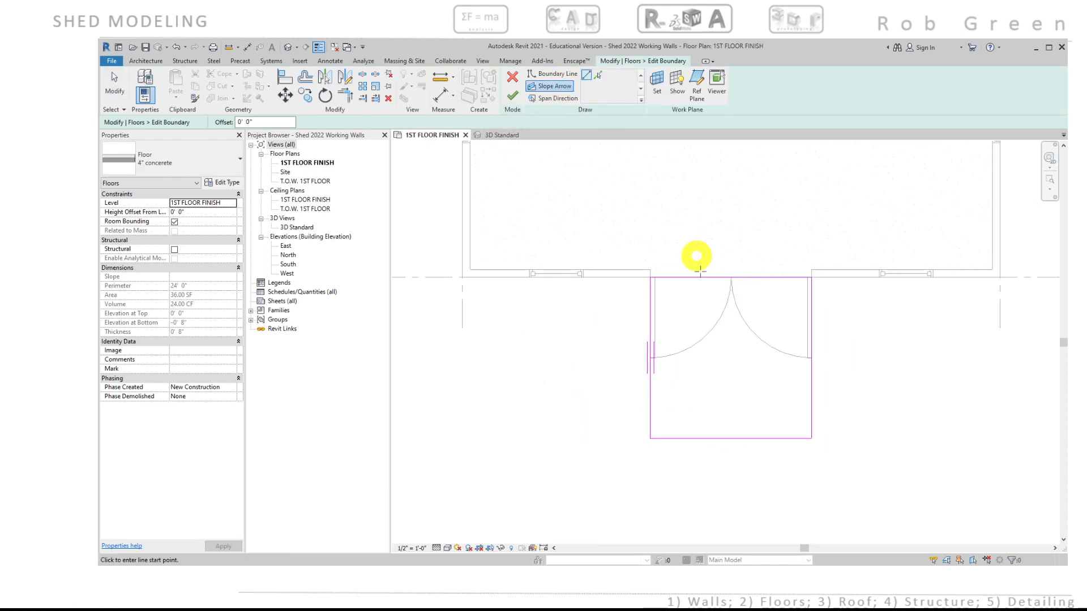
left_click(729, 278)
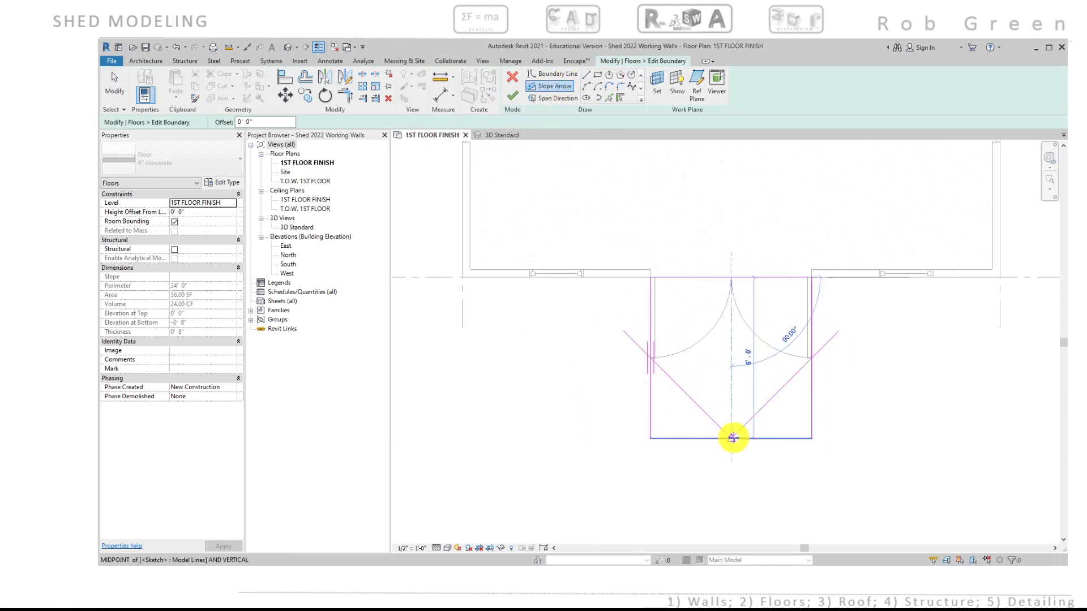
left_click(732, 437)
key("Escape")
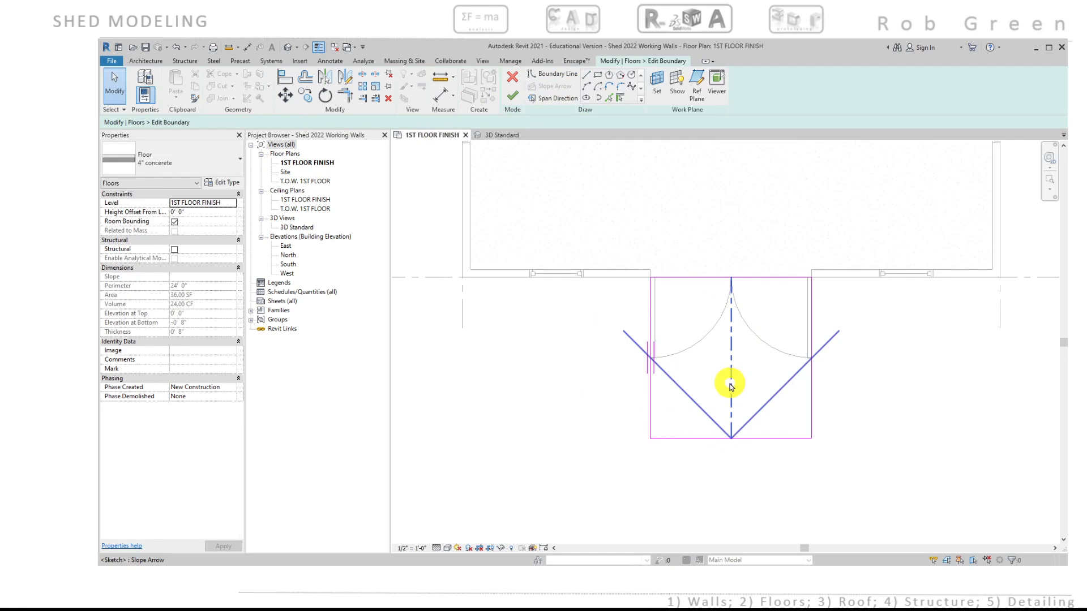
Specify the front slab's arrow by Slope with a 0' 0" tail offset and a slope of -1/4" / 12", and finish the boundary sketch
left_click(729, 384)
left_click(229, 204)
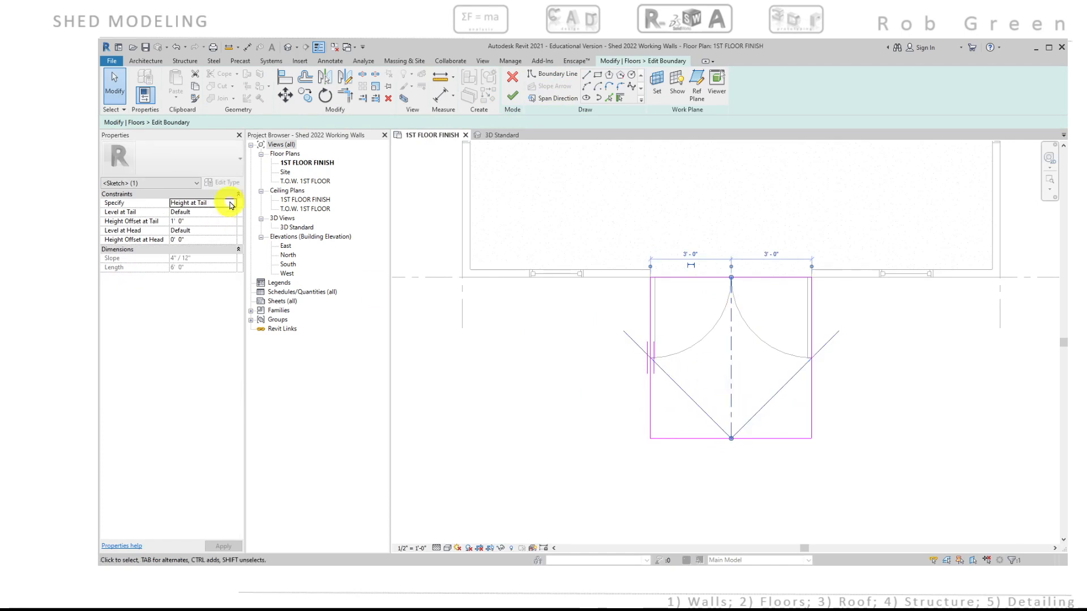
left_click(232, 204)
left_click(185, 222)
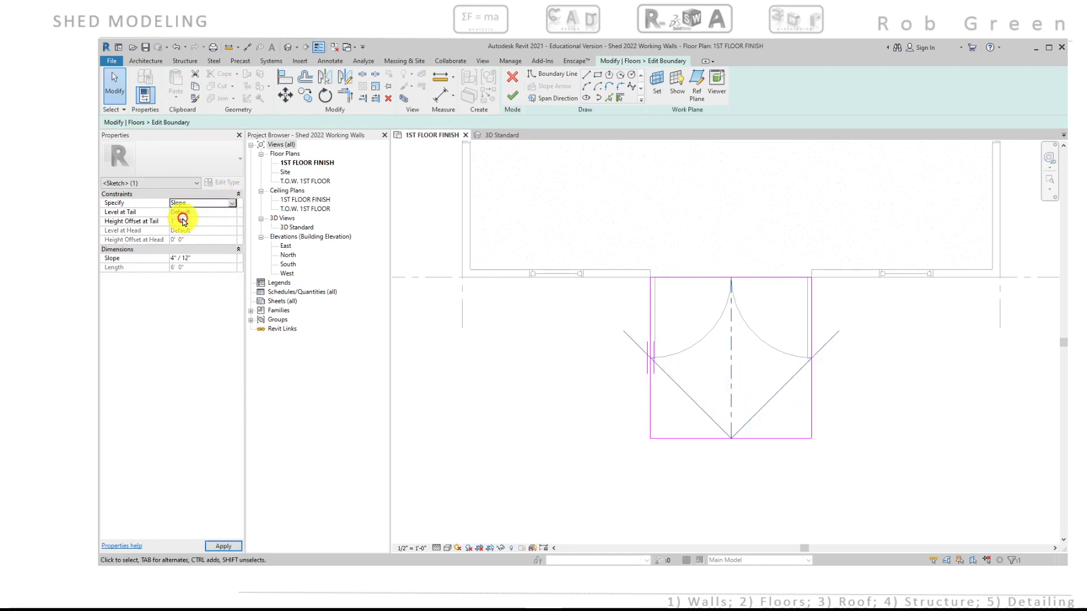
left_click(193, 221)
type("1'")
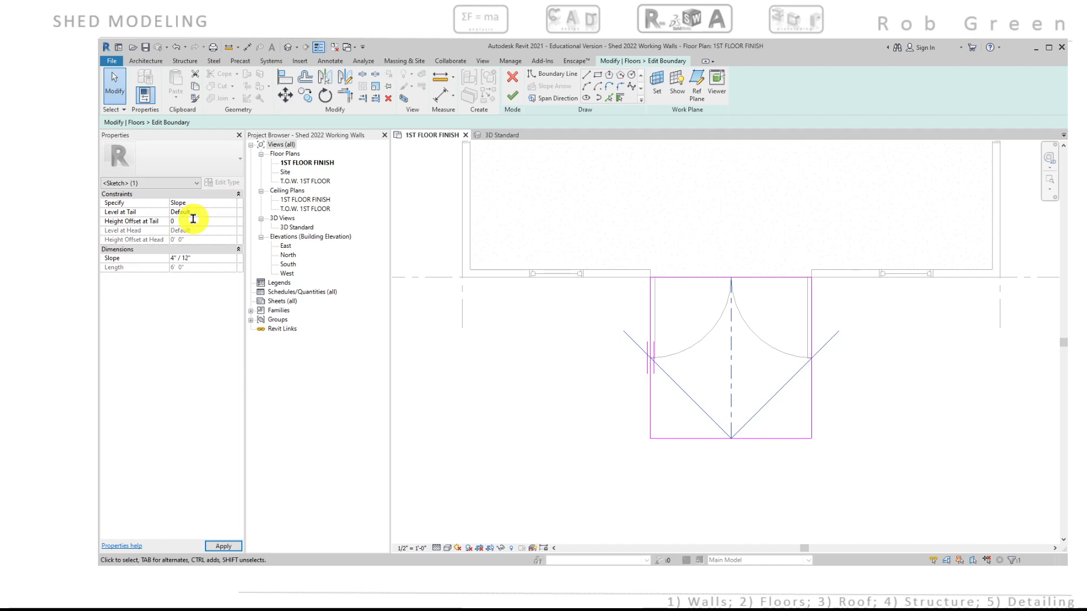
left_click(172, 257)
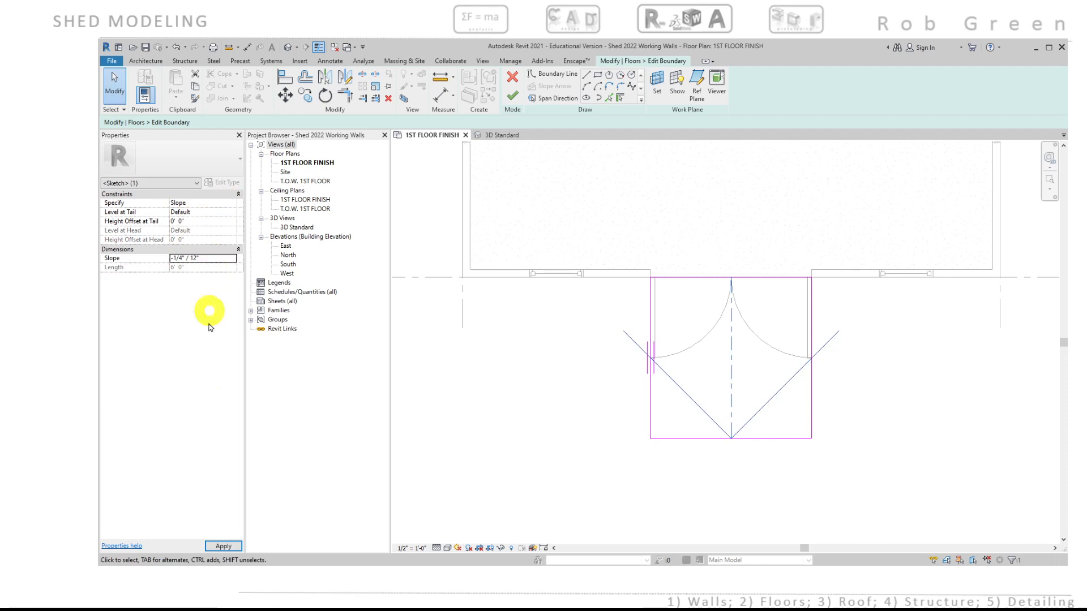
left_click(221, 547)
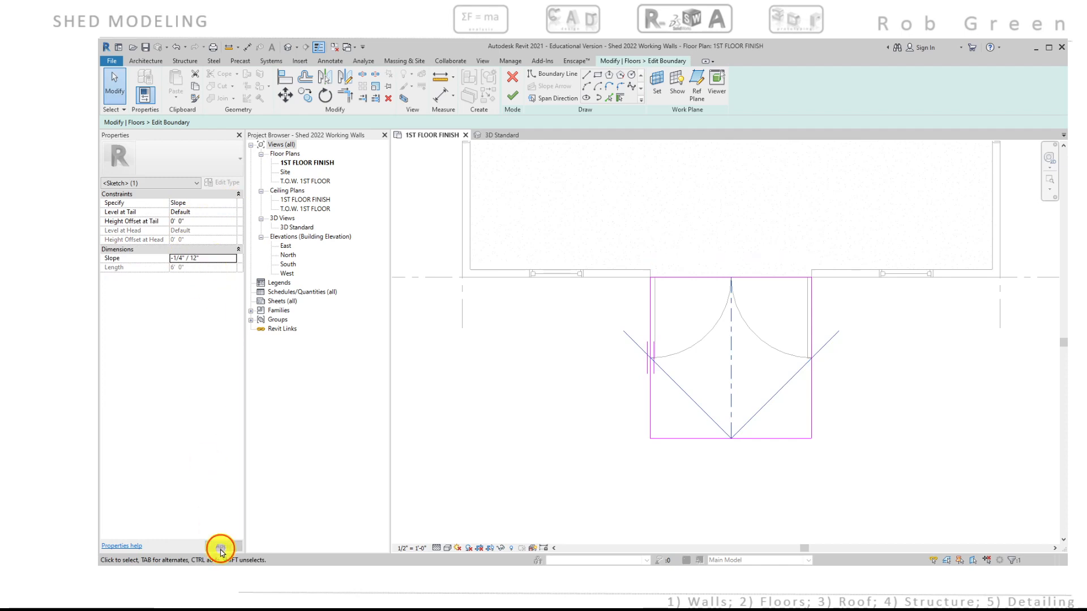
left_click(640, 189)
left_click(512, 97)
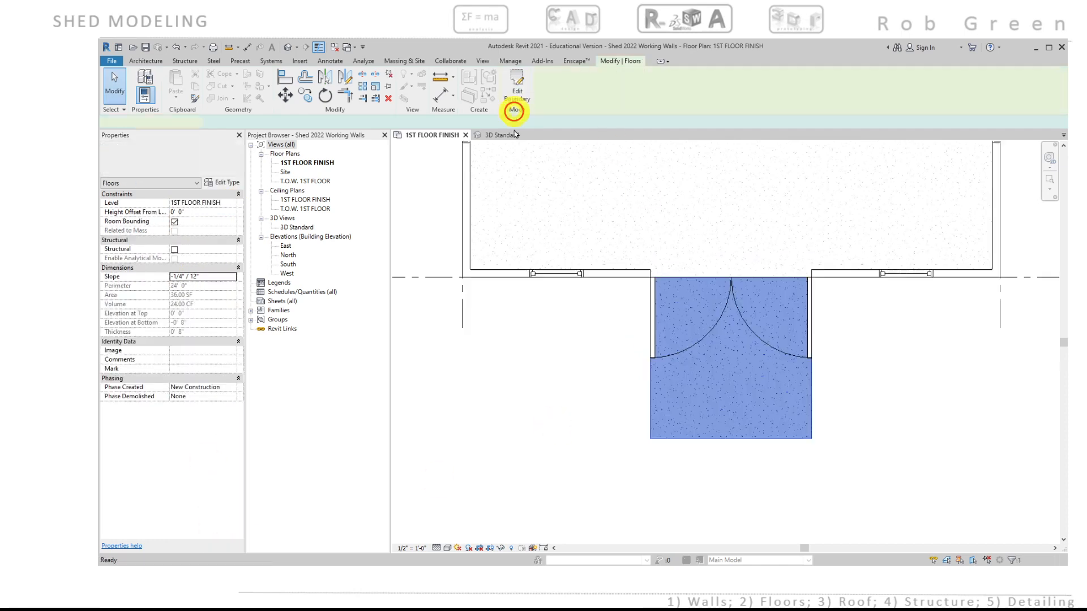
Examine the front slab's slope in the 3D Standard view from the side and the front, and return to the 1ST FLOOR FINISH plan
left_click(498, 135)
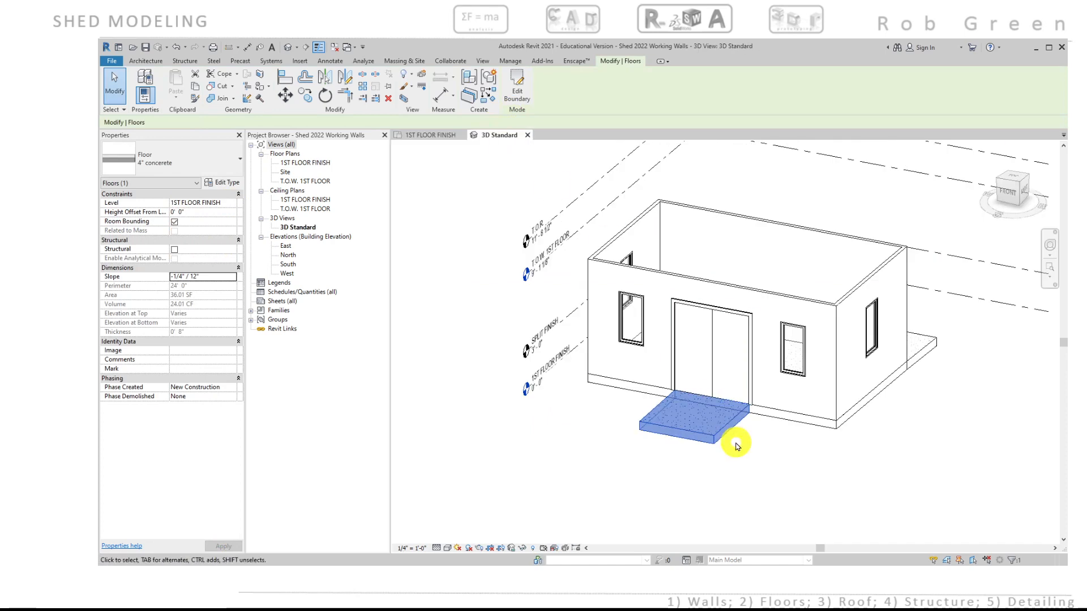
middle_click_drag(736, 444, 652, 366, "shift")
scroll(746, 442, "up", 3)
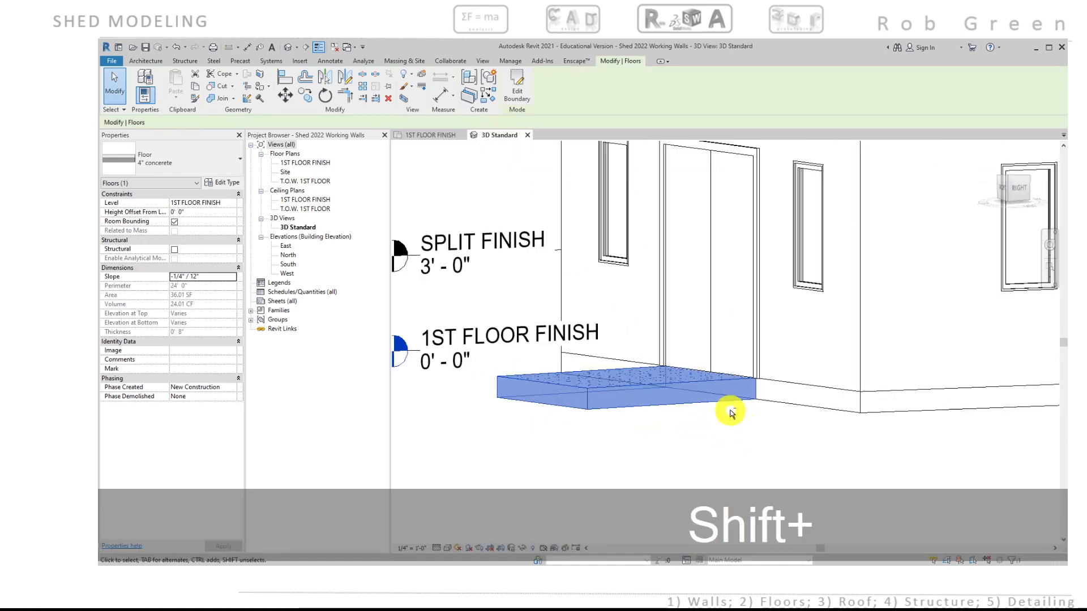
middle_click_drag(730, 413, 795, 423, "shift")
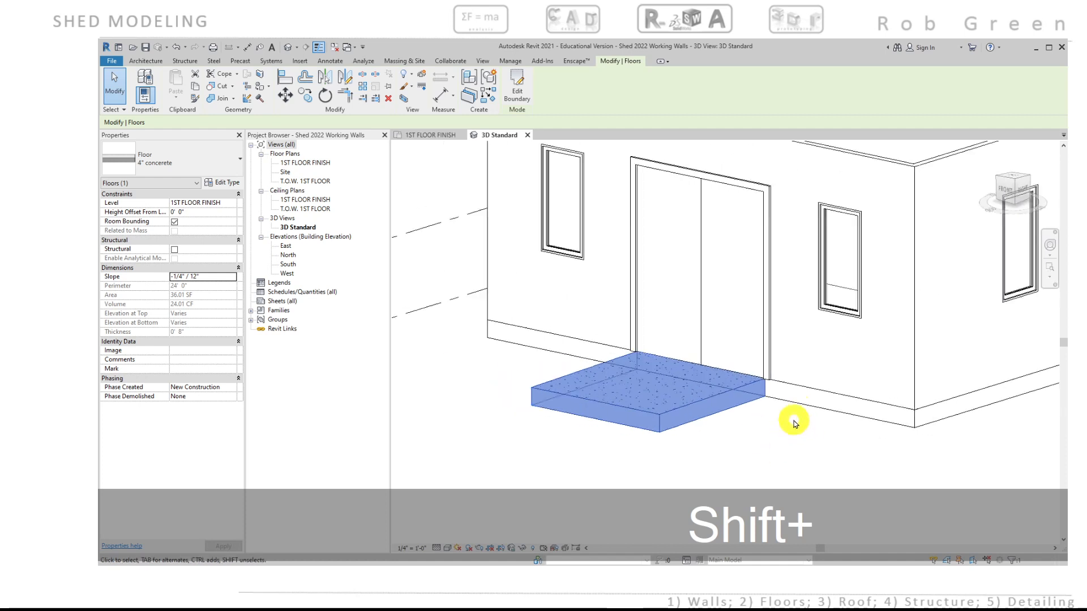
scroll(792, 414, "down", 3)
middle_click_drag(725, 313, 787, 400, "shift")
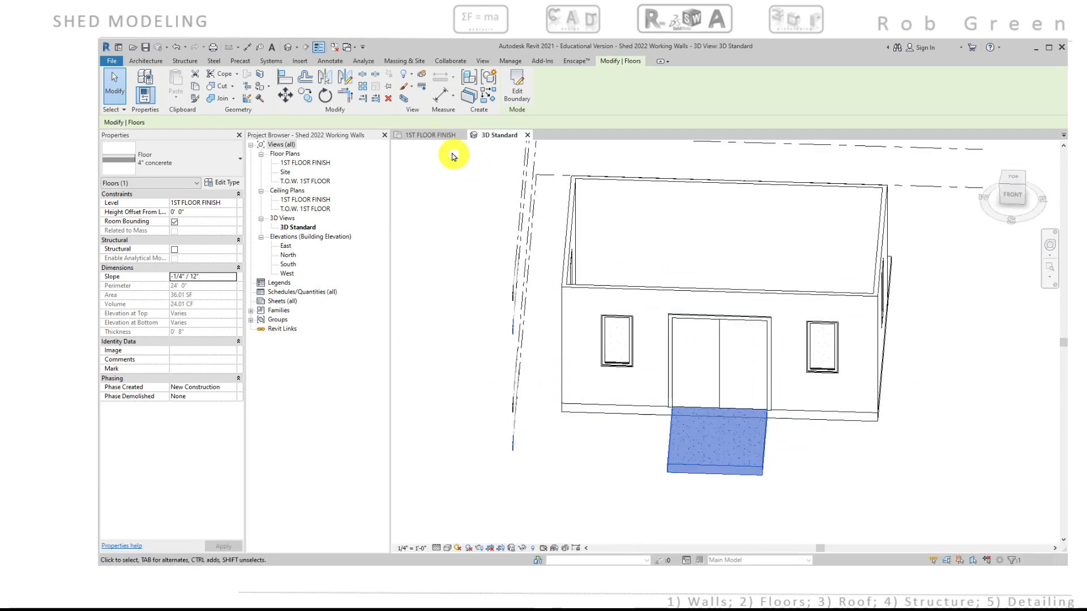
left_click(431, 136)
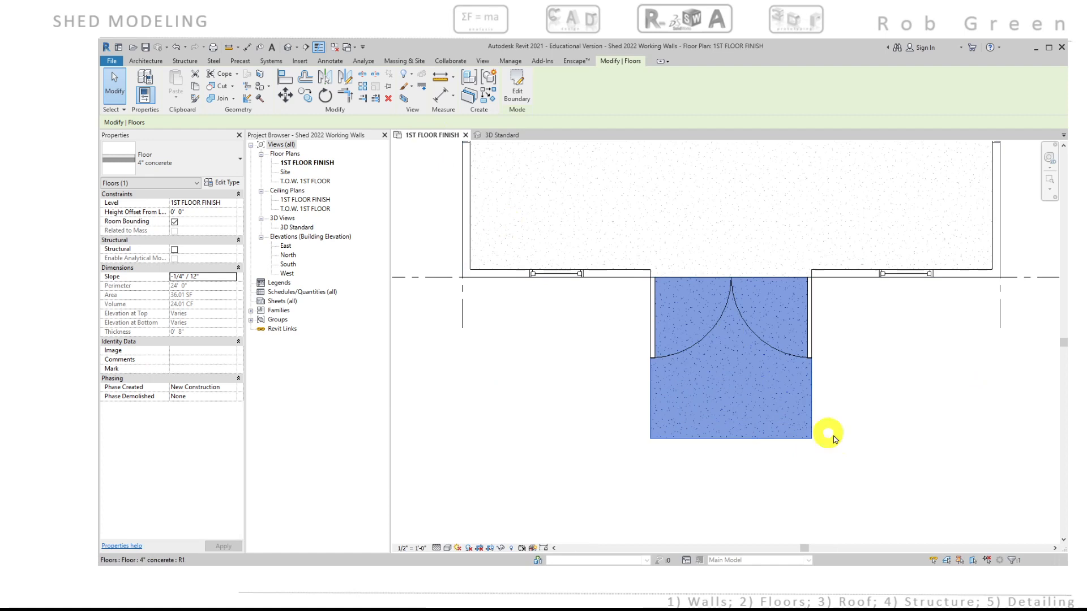